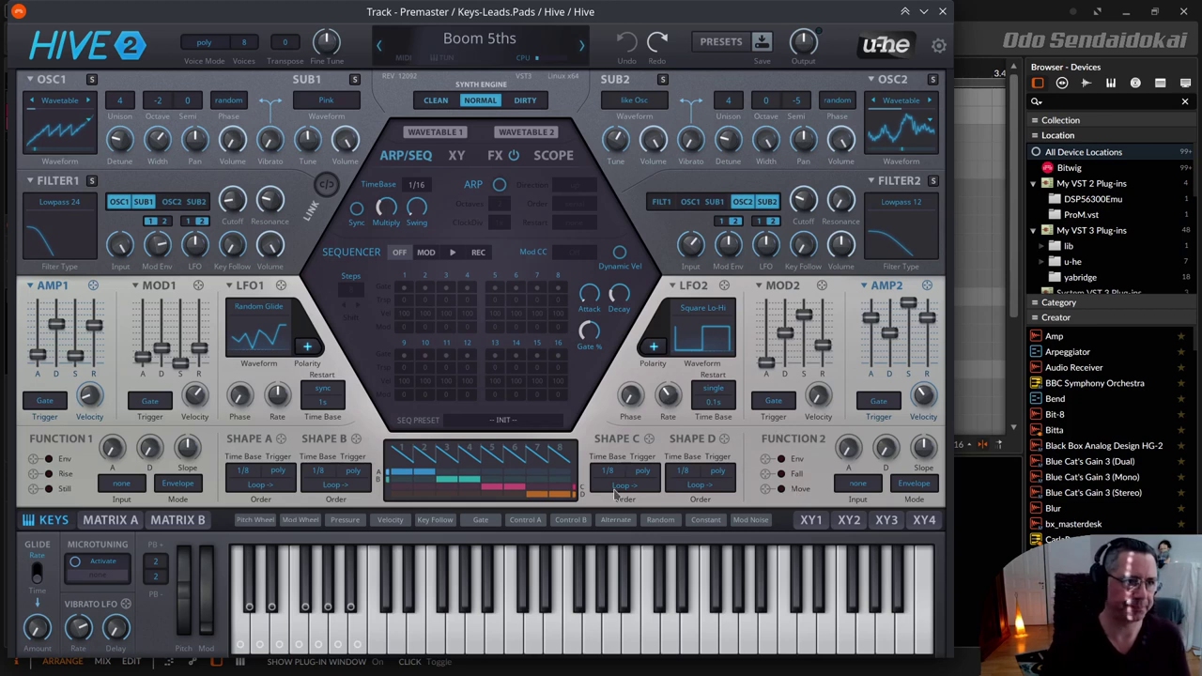
- Initialize the patch, switch the interface to a larger size, and reposition the plugin window
click(481, 38)
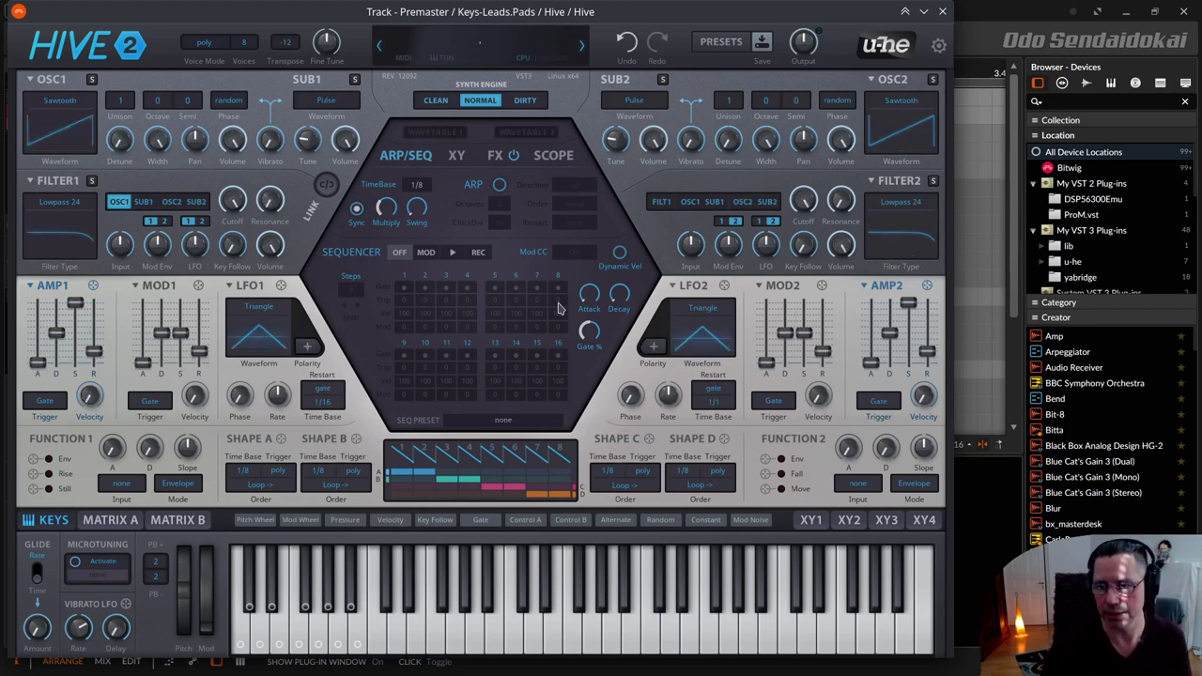
right_click(340, 372)
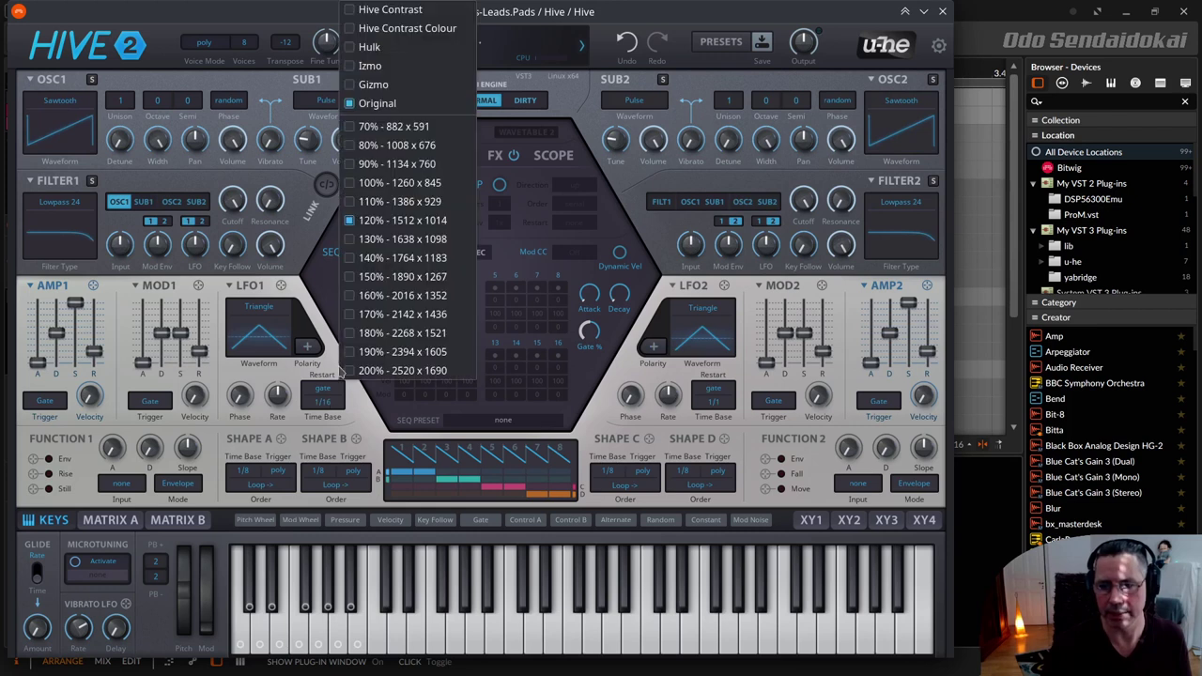
click(359, 334)
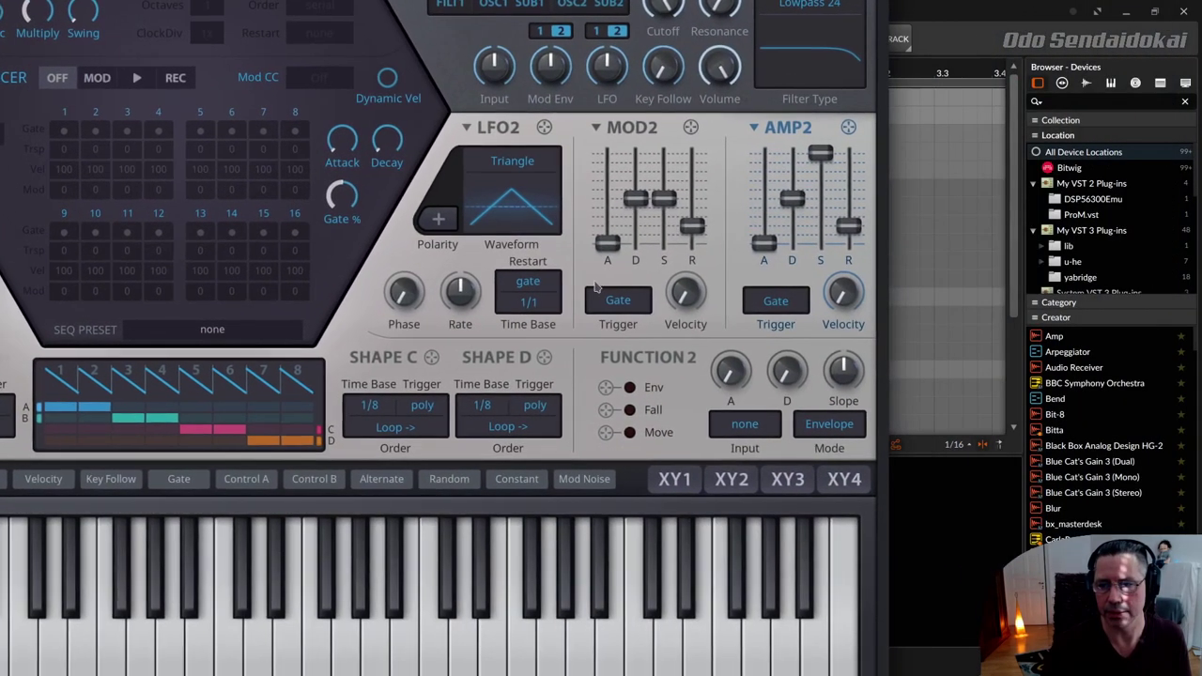
drag(594, 286, 677, 438)
- Show Function 2's Env, Fall and Move outputs on the Scope page
click(376, 96)
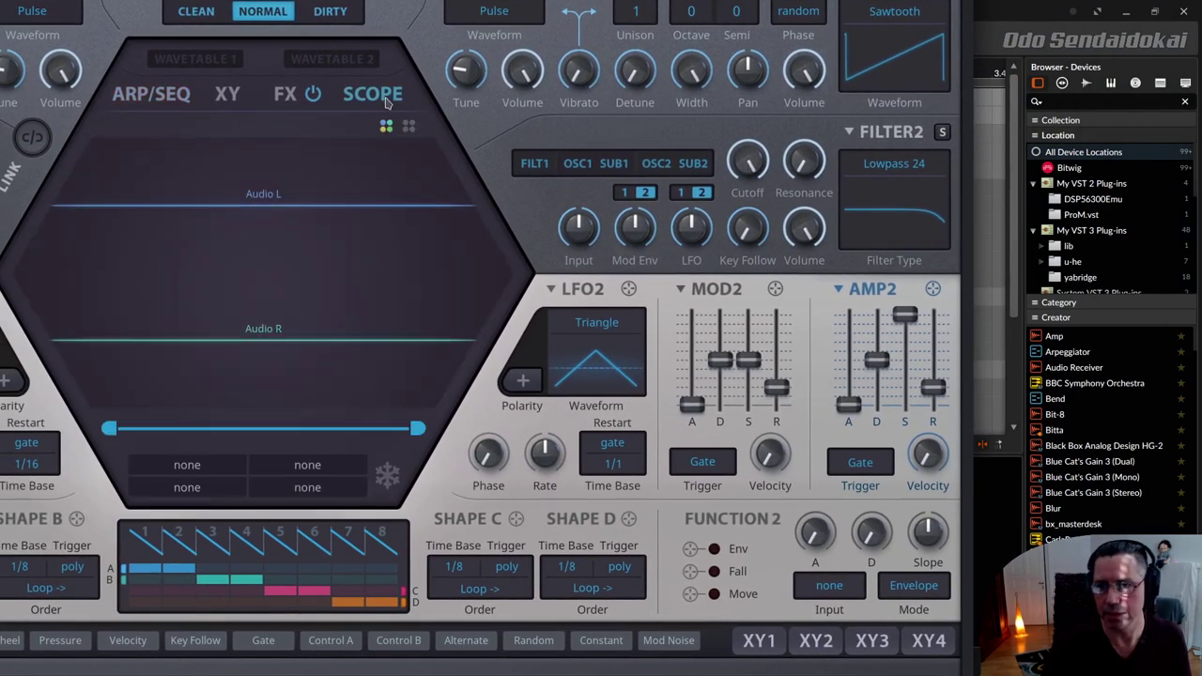
drag(691, 549, 383, 197)
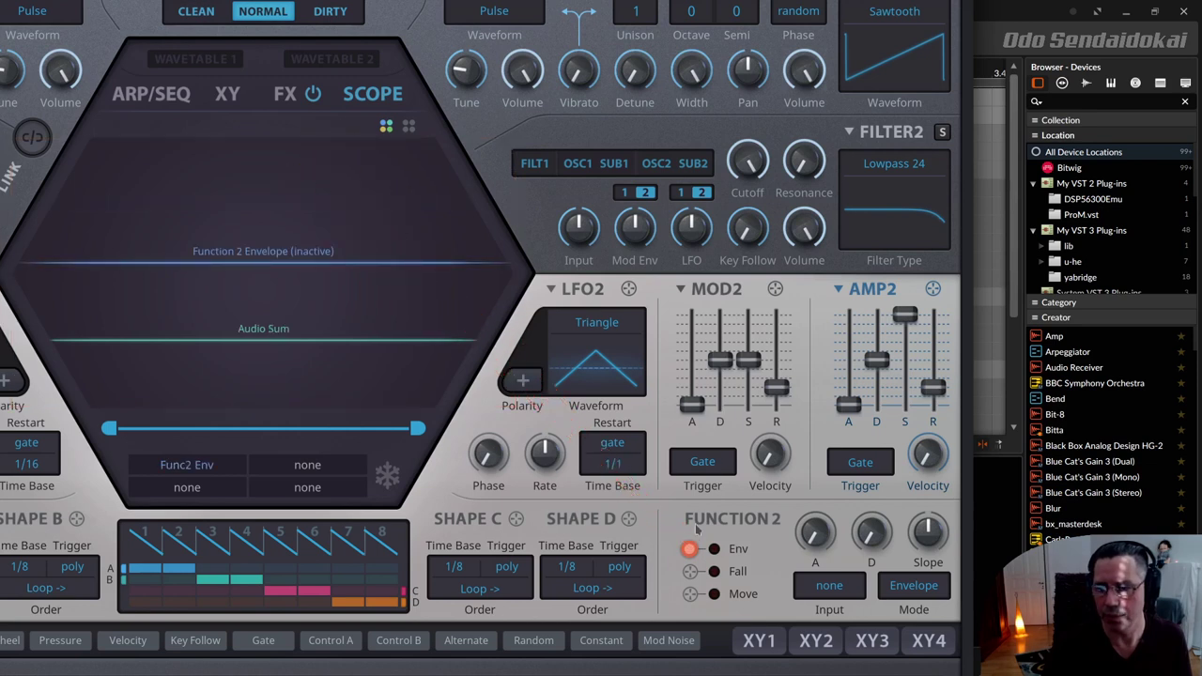
drag(689, 570, 429, 260)
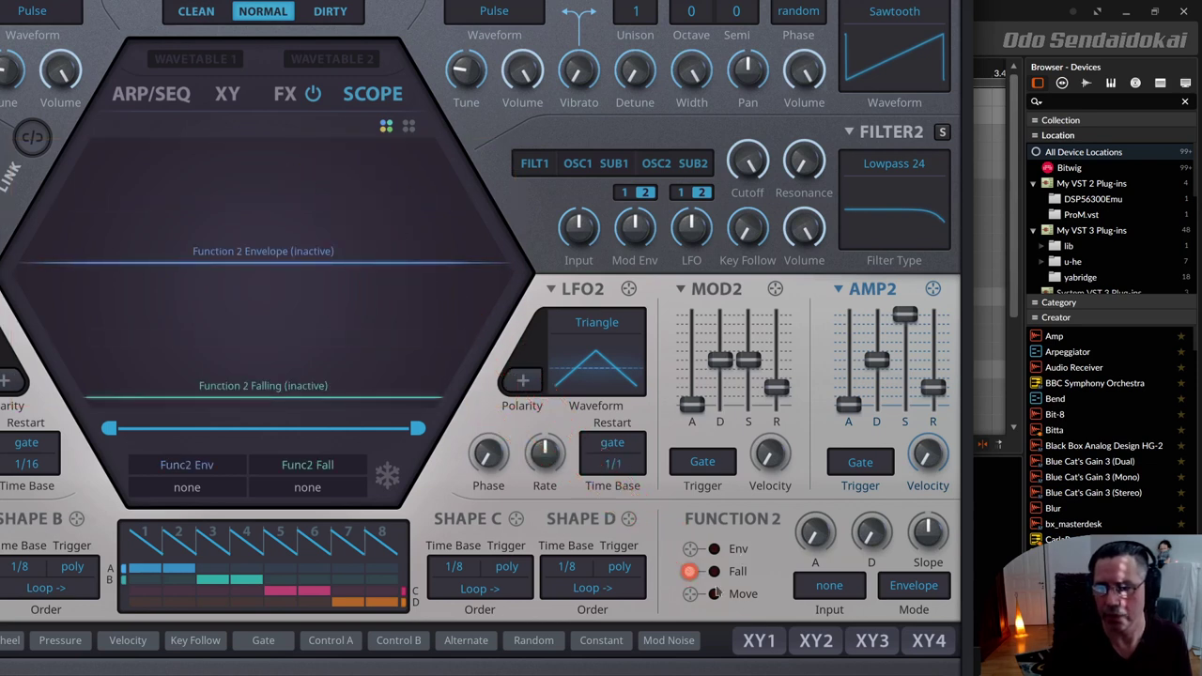
drag(690, 593, 408, 384)
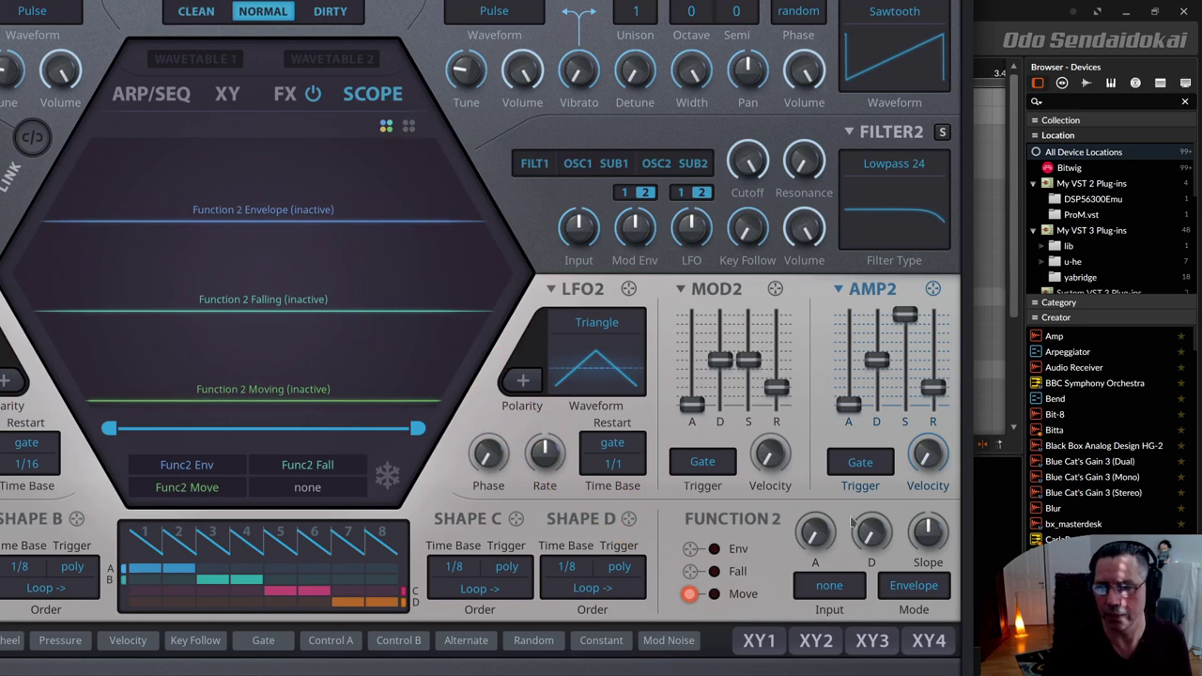
- Adjust Function 2's attack, lengthen its decay, and lower Filter 2's cutoff
drag(819, 552, 868, 481)
drag(895, 536, 855, 383)
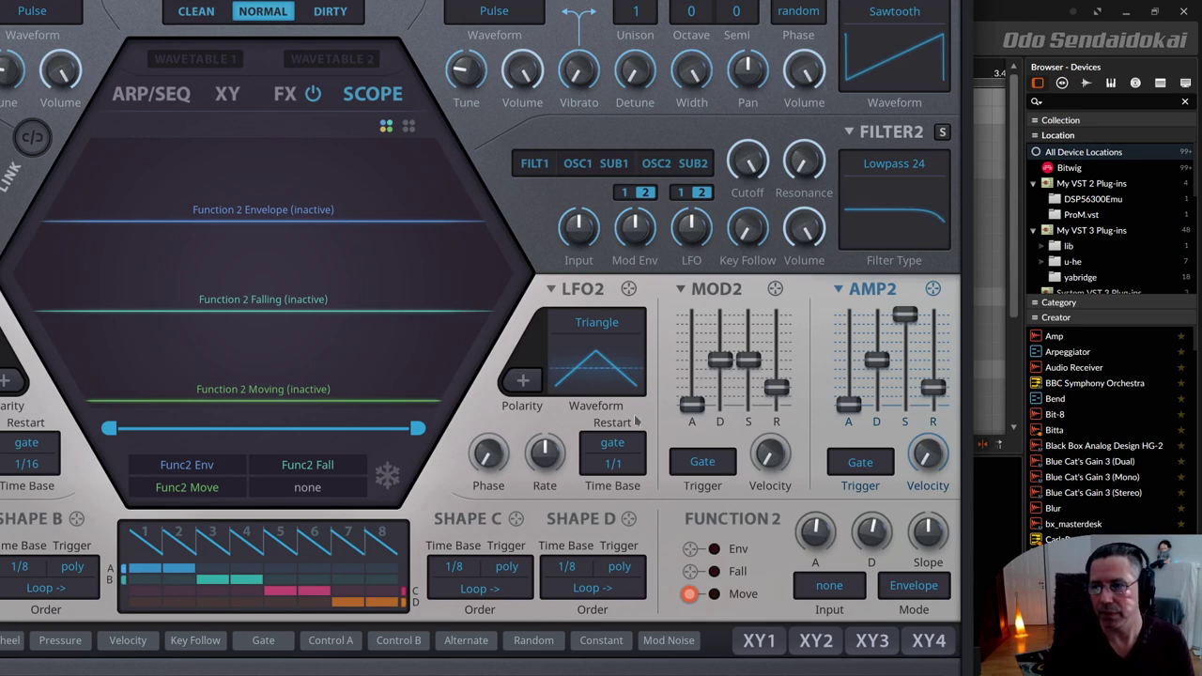
drag(749, 160, 765, 483)
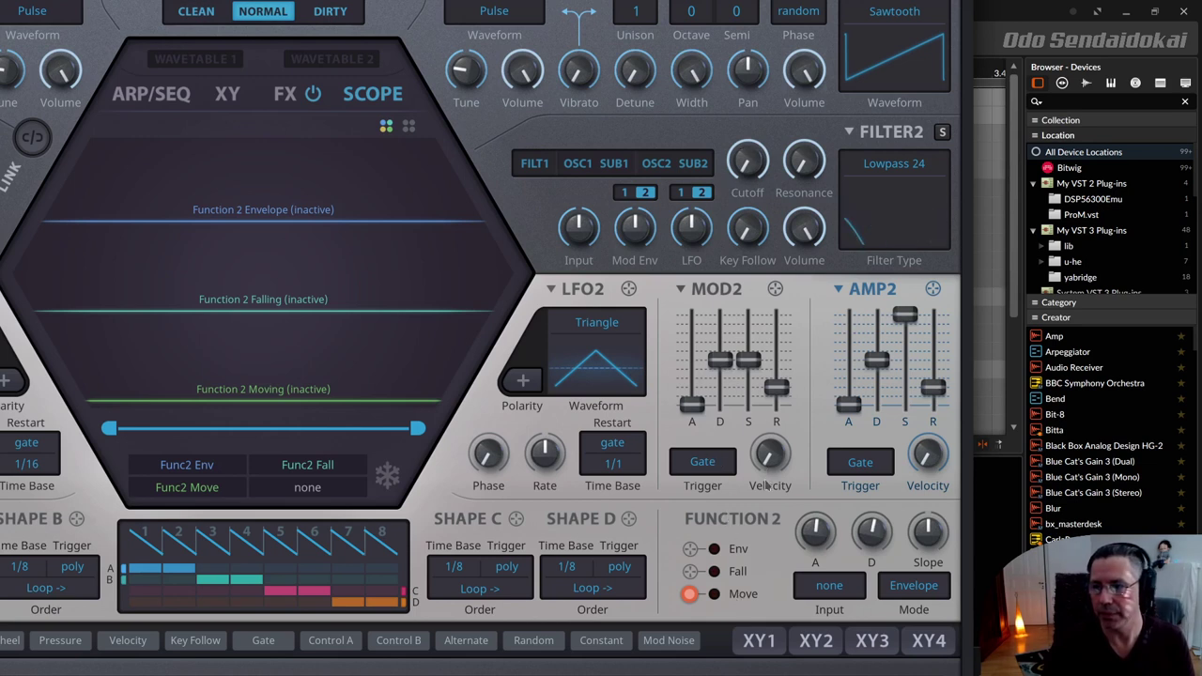
- Route Function 2's Env to Filter 2 cutoff and switch Filter 2's input to OSC2
drag(689, 548, 776, 56)
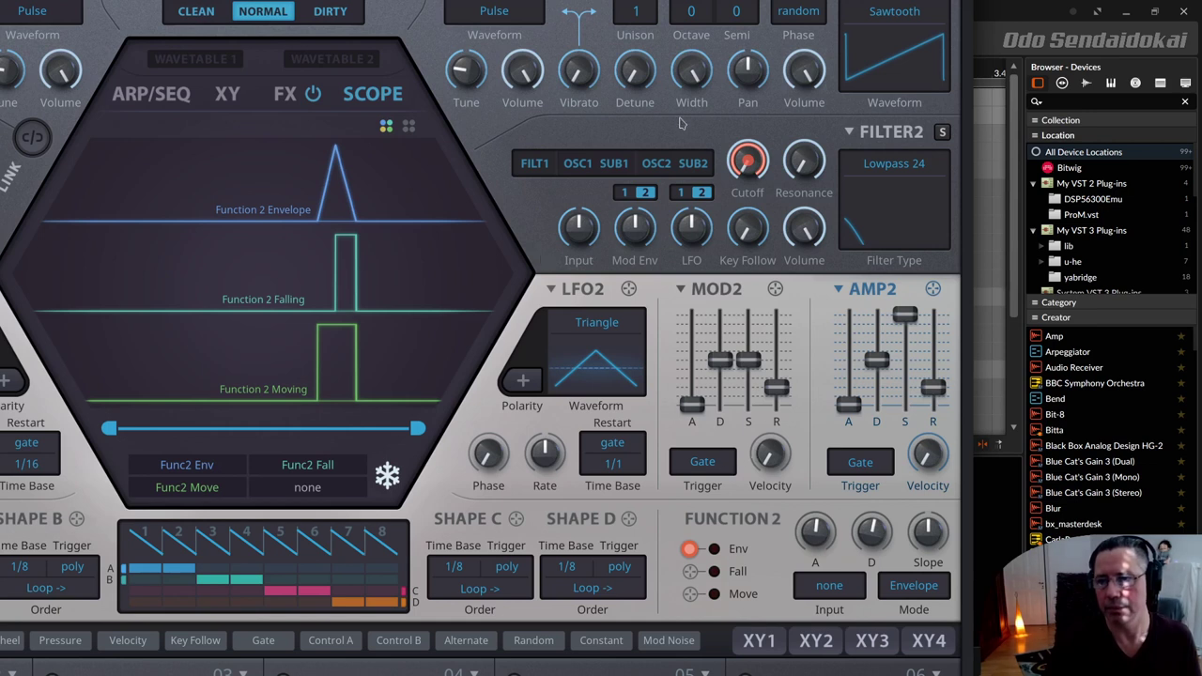
click(654, 165)
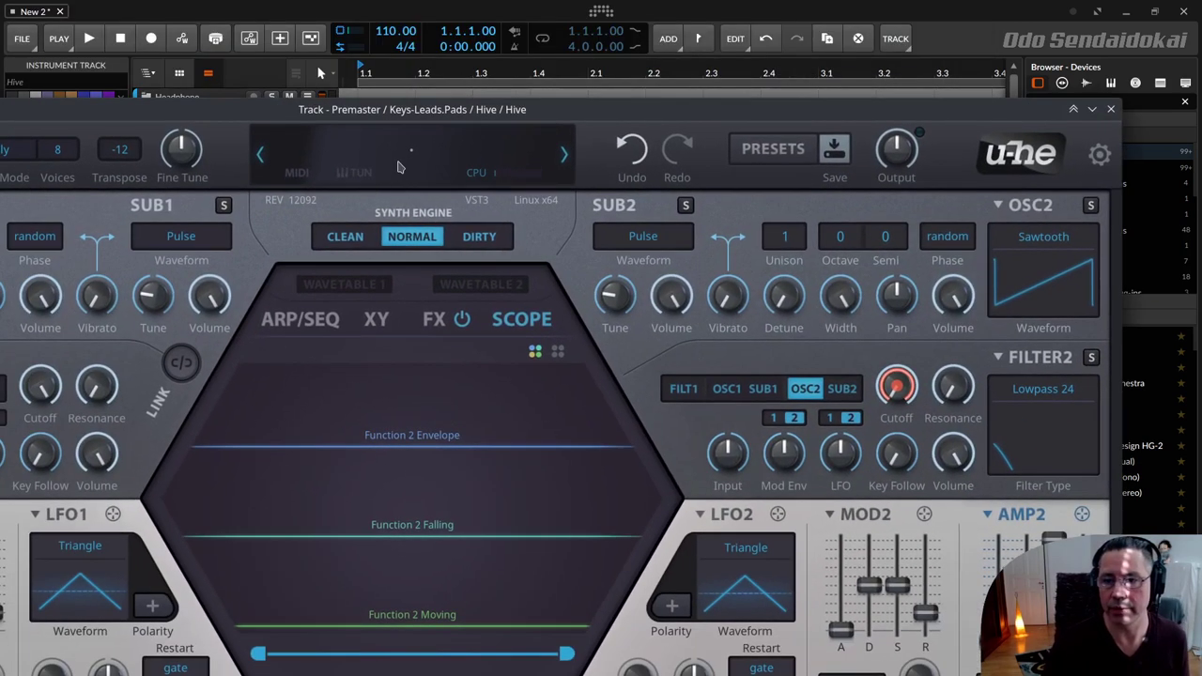
- Clear the scope sources back to the Audio L and Audio R traces
click(201, 511)
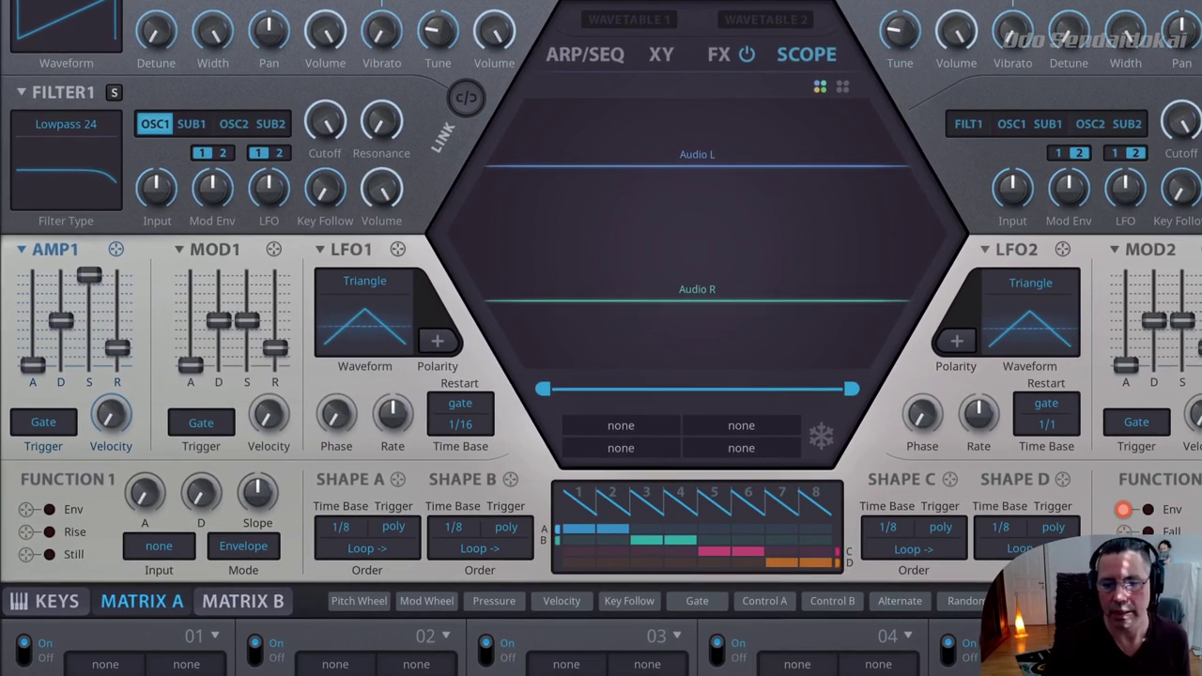
- Add Function 1's Env, Rise and Still to the scope and route Env to Filter 1 cutoff
mouse_move(21, 511)
mouse_down()
mouse_move(252, 434)
mouse_move(638, 174)
mouse_up()
drag(26, 531, 585, 263)
mouse_move(26, 554)
mouse_down()
mouse_move(666, 309)
mouse_move(665, 319)
mouse_up()
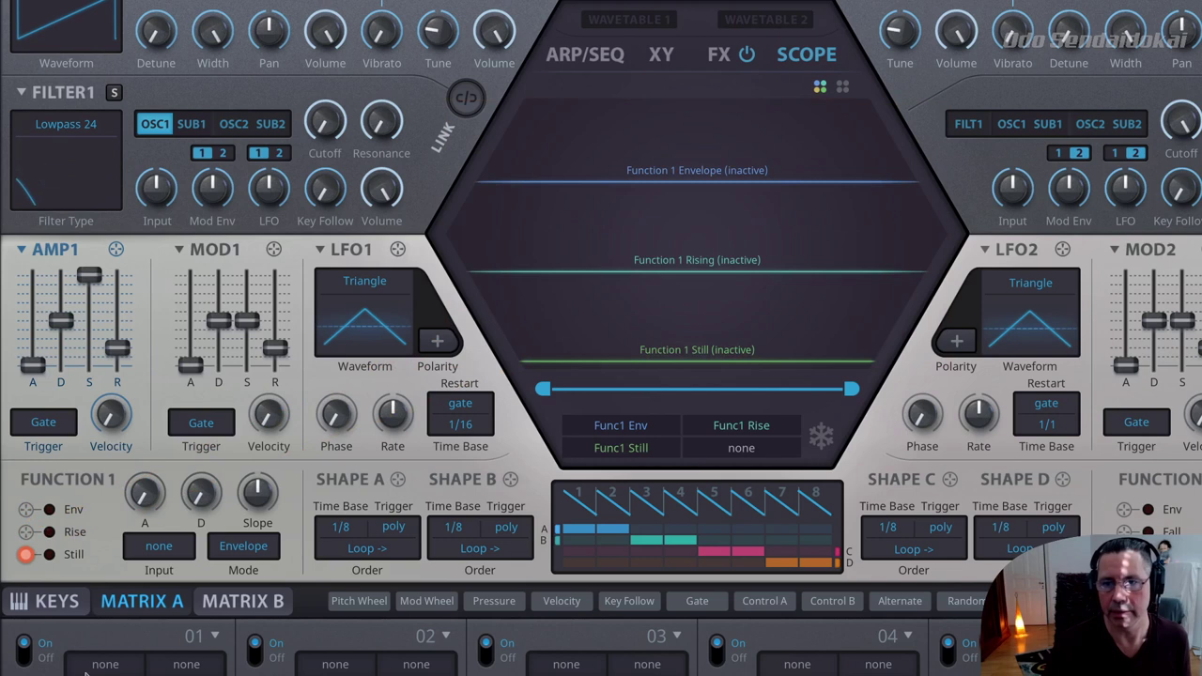
drag(25, 509, 325, 122)
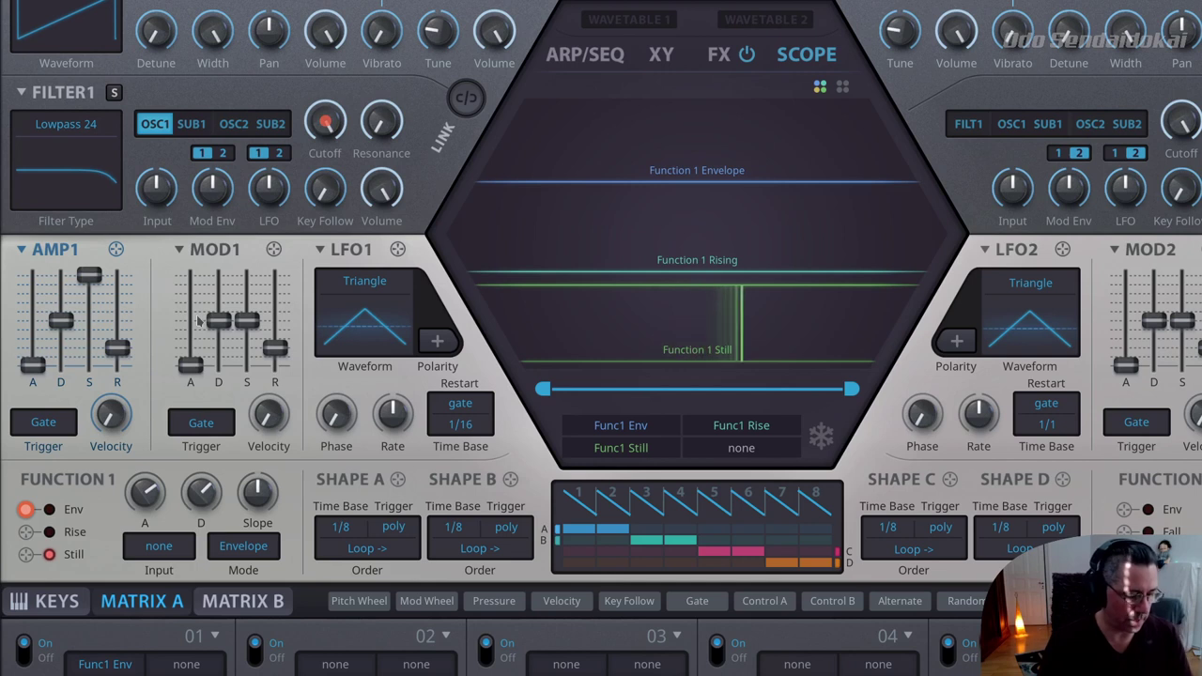
- Freeze the scope with the snowflake button to hold Function 1's traces
click(826, 441)
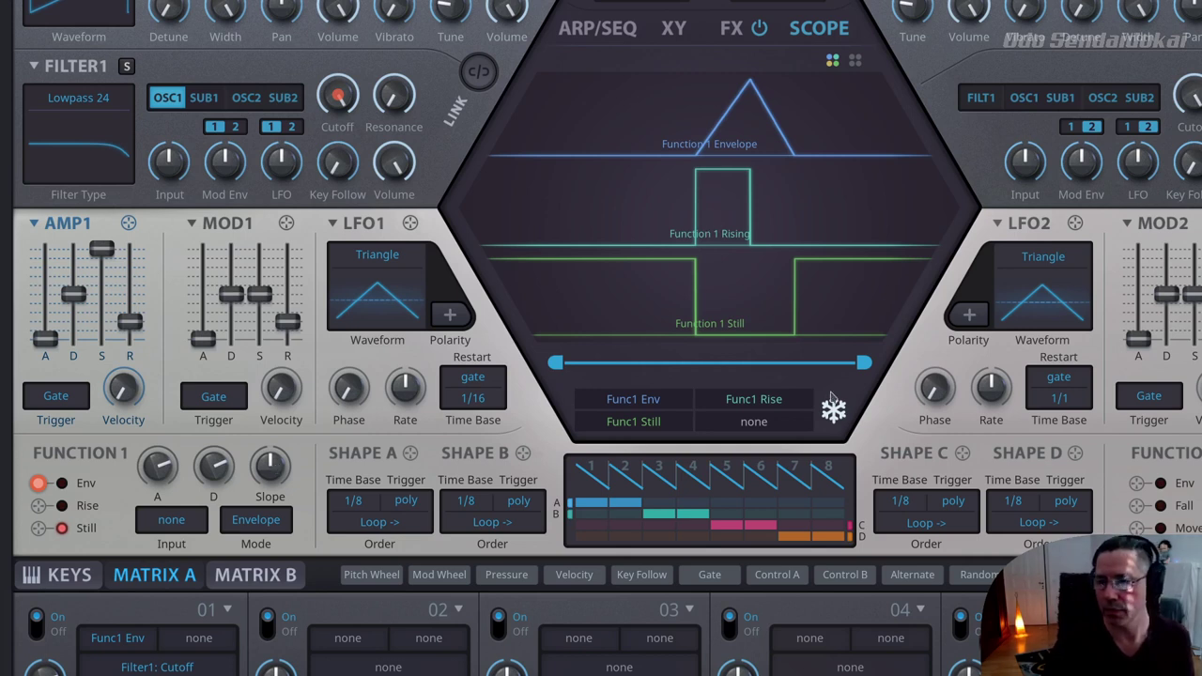
- Curve Function 1's envelope with the Slope knob and refreeze the scope on the rounded shape
click(832, 404)
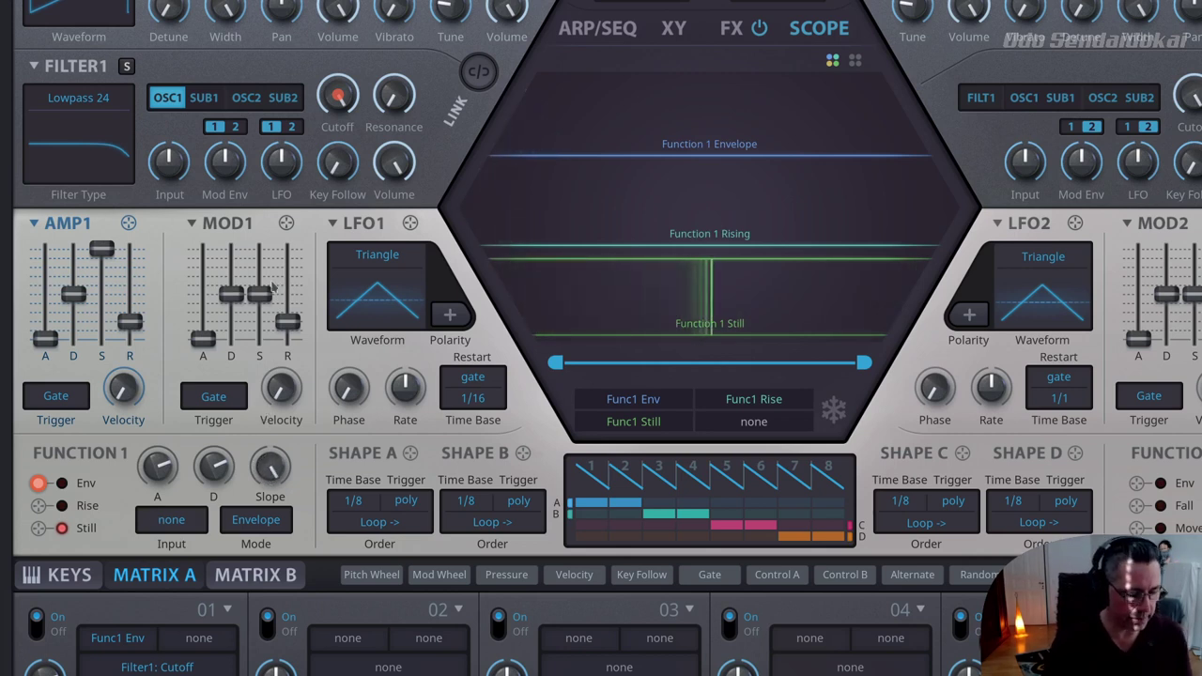
click(834, 413)
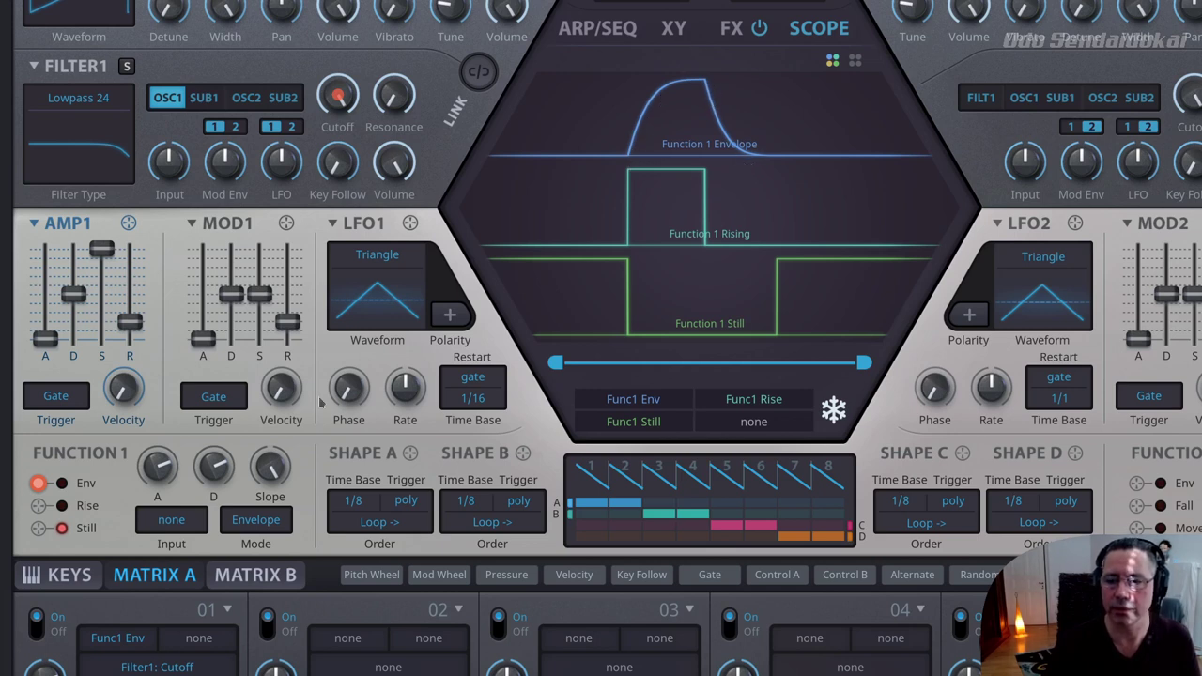
drag(271, 467, 272, 484)
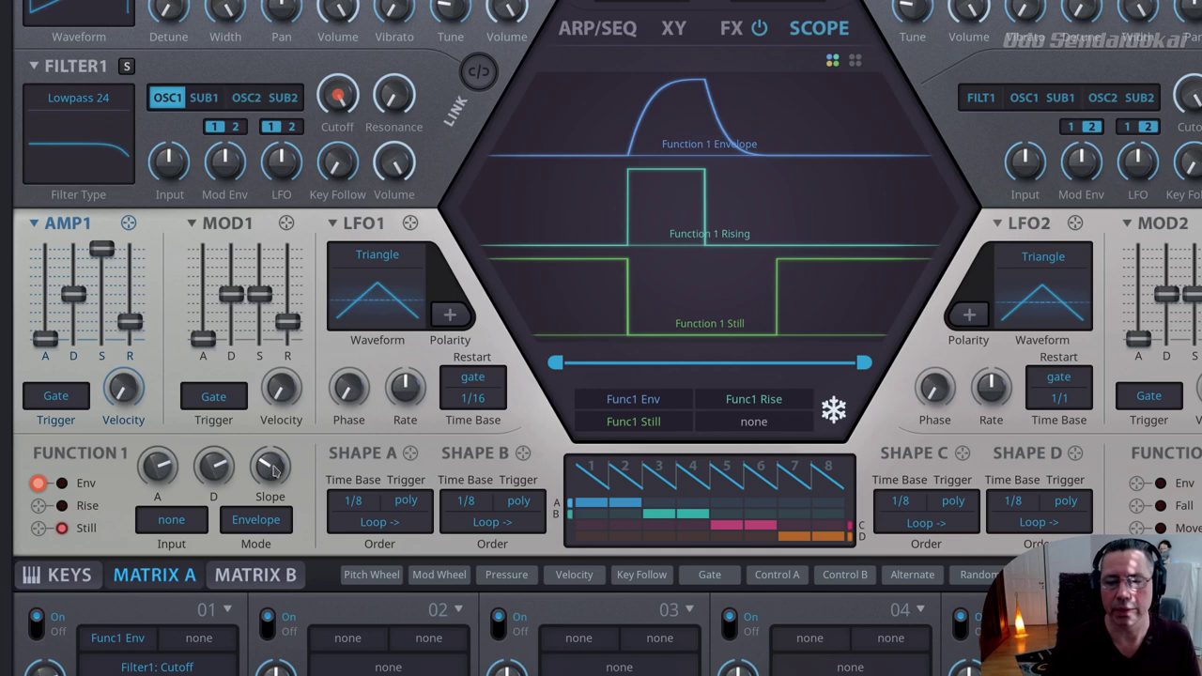
click(835, 413)
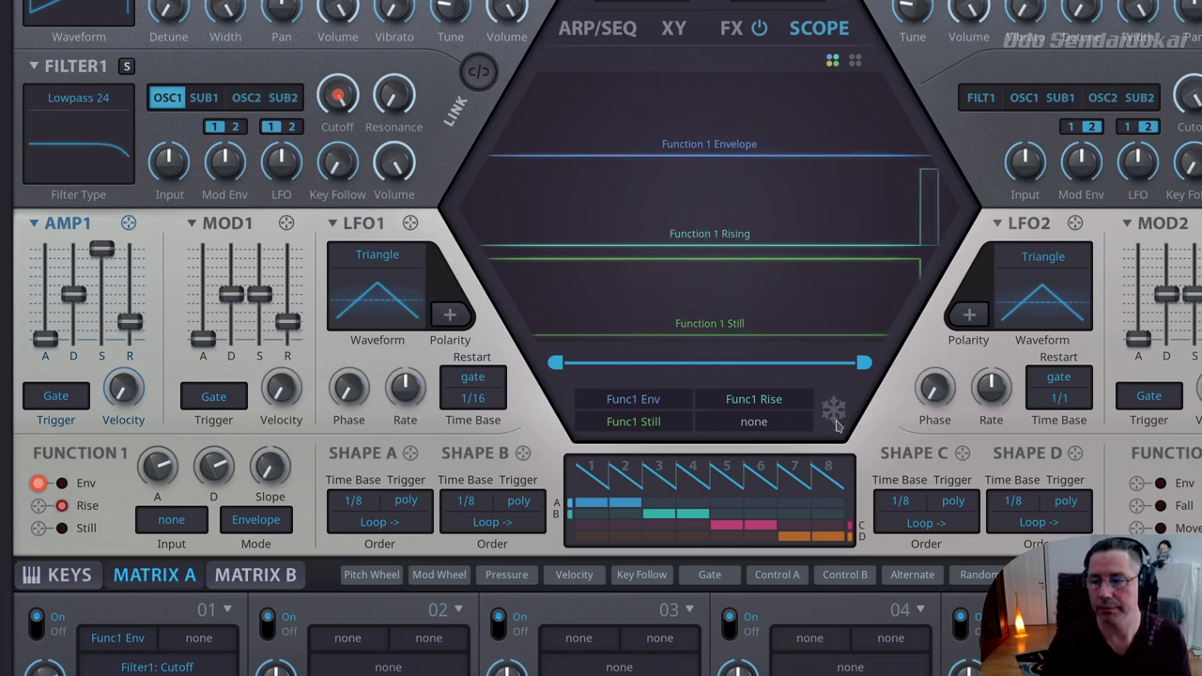
click(835, 414)
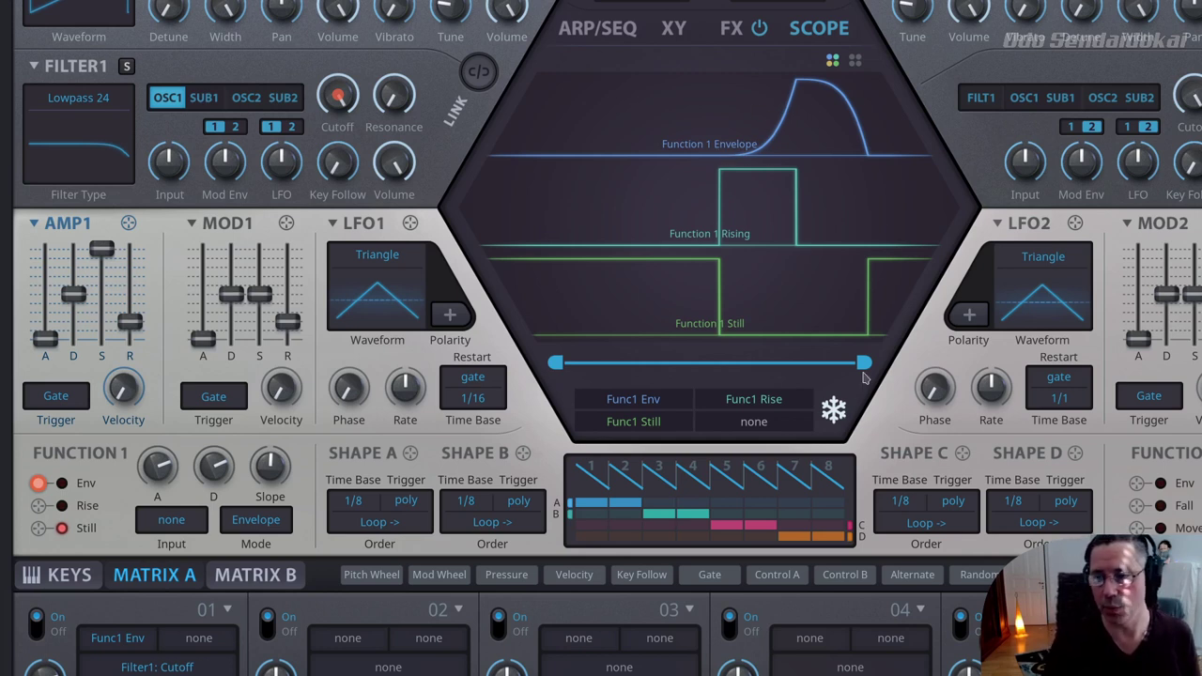
- Unfreeze the scope and open Function 1's Mode dropdown
click(833, 409)
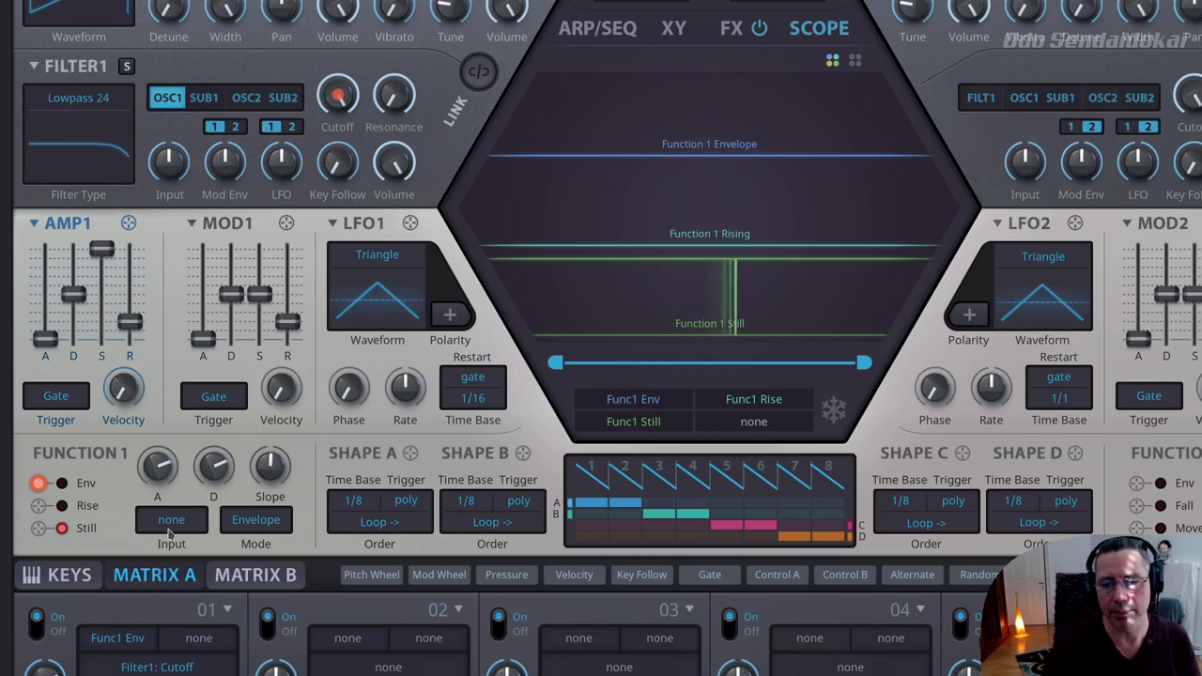
click(254, 521)
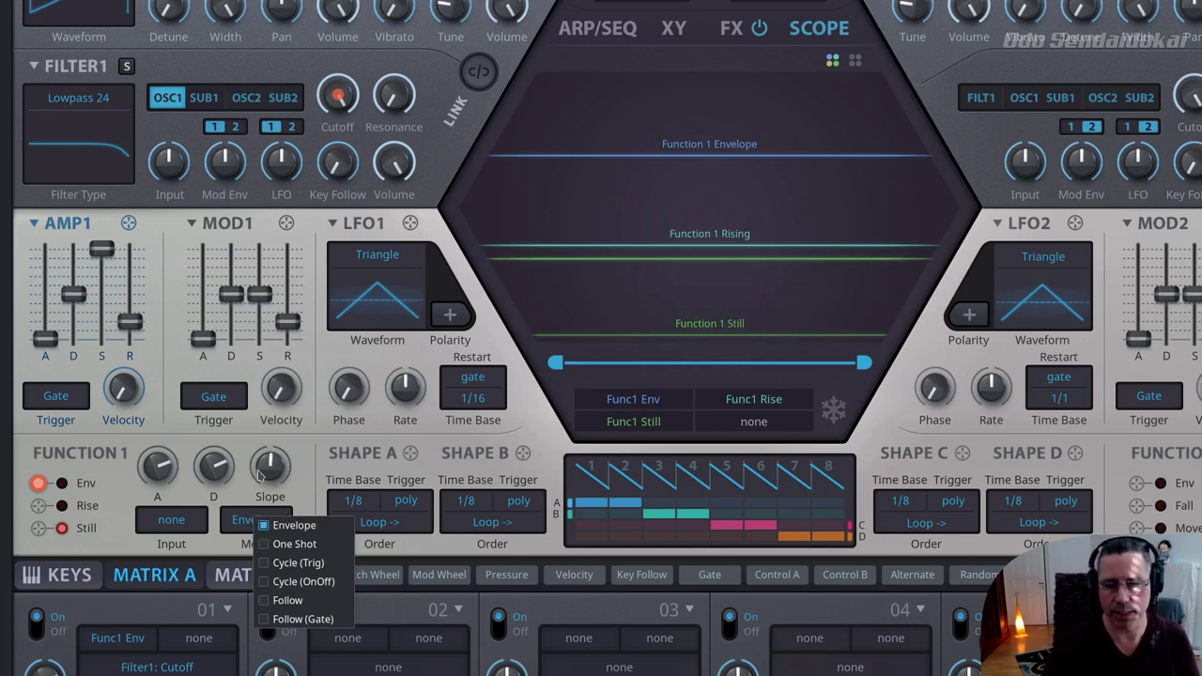
- Switch Function 1 between Envelope and One Shot modes, ending on One Shot, and reopen the Mode list
click(299, 499)
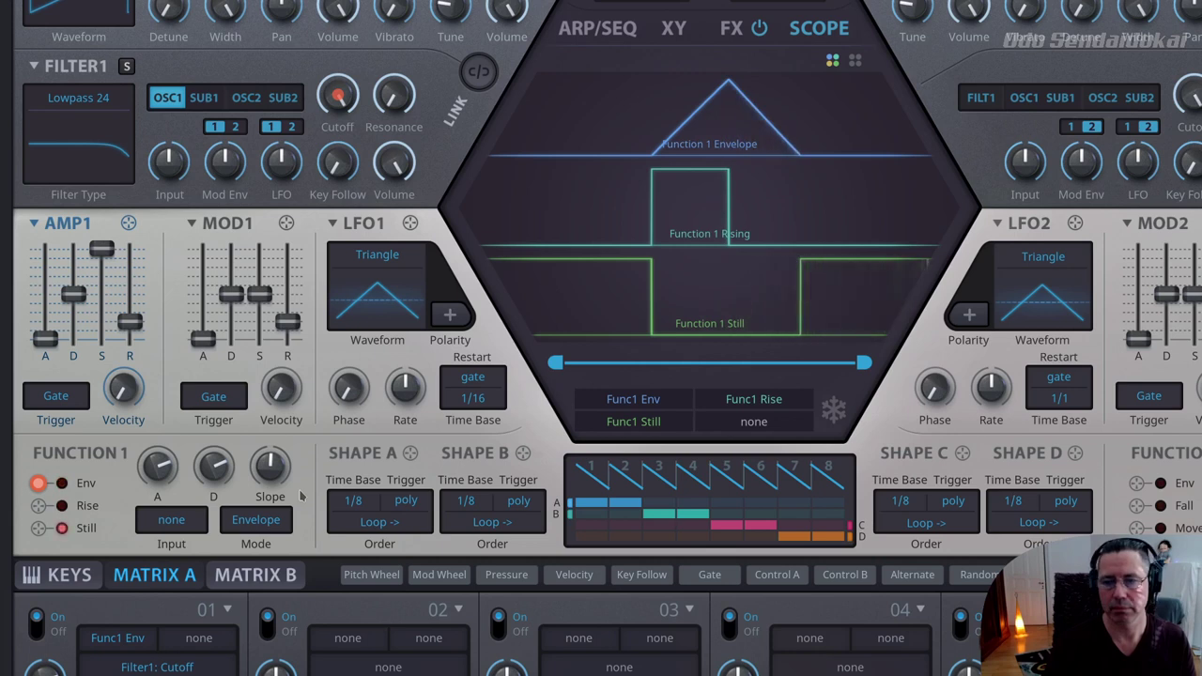
click(262, 530)
click(277, 550)
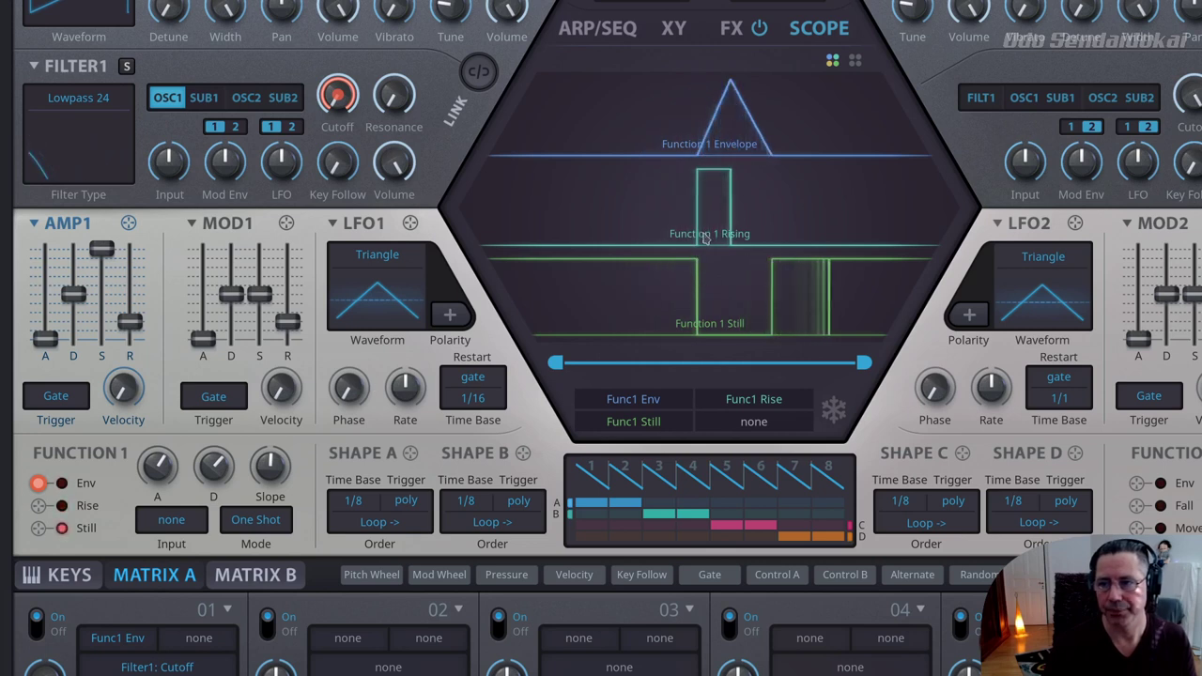
click(236, 528)
click(249, 534)
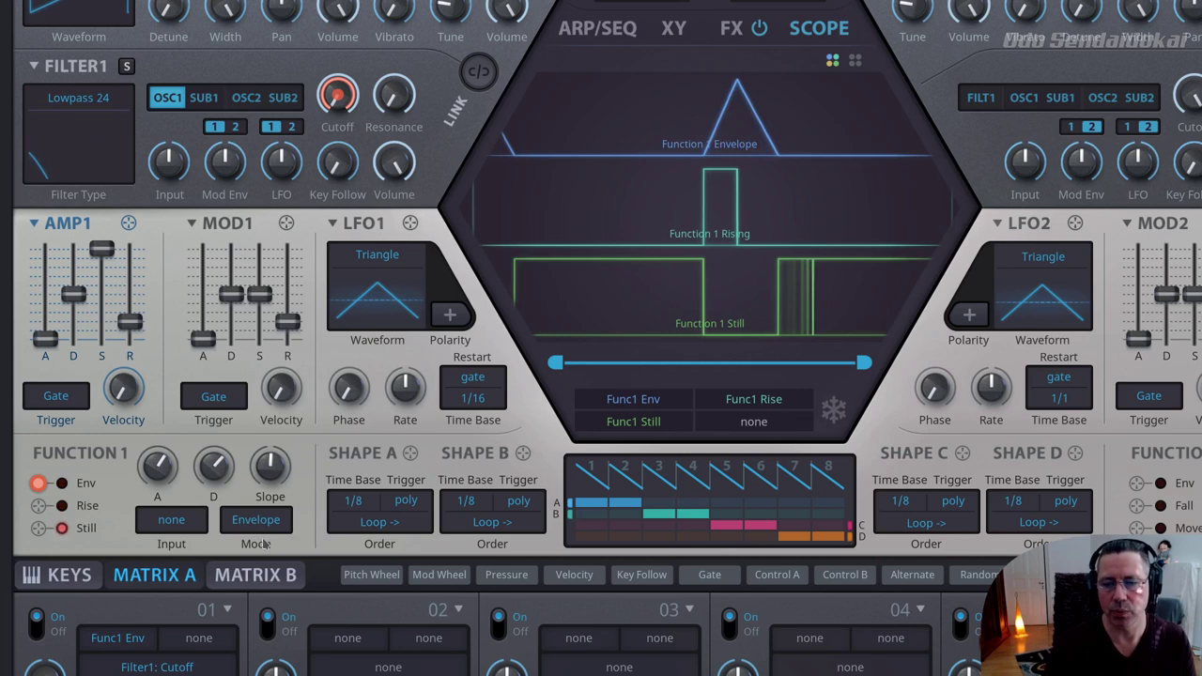
click(258, 529)
click(274, 562)
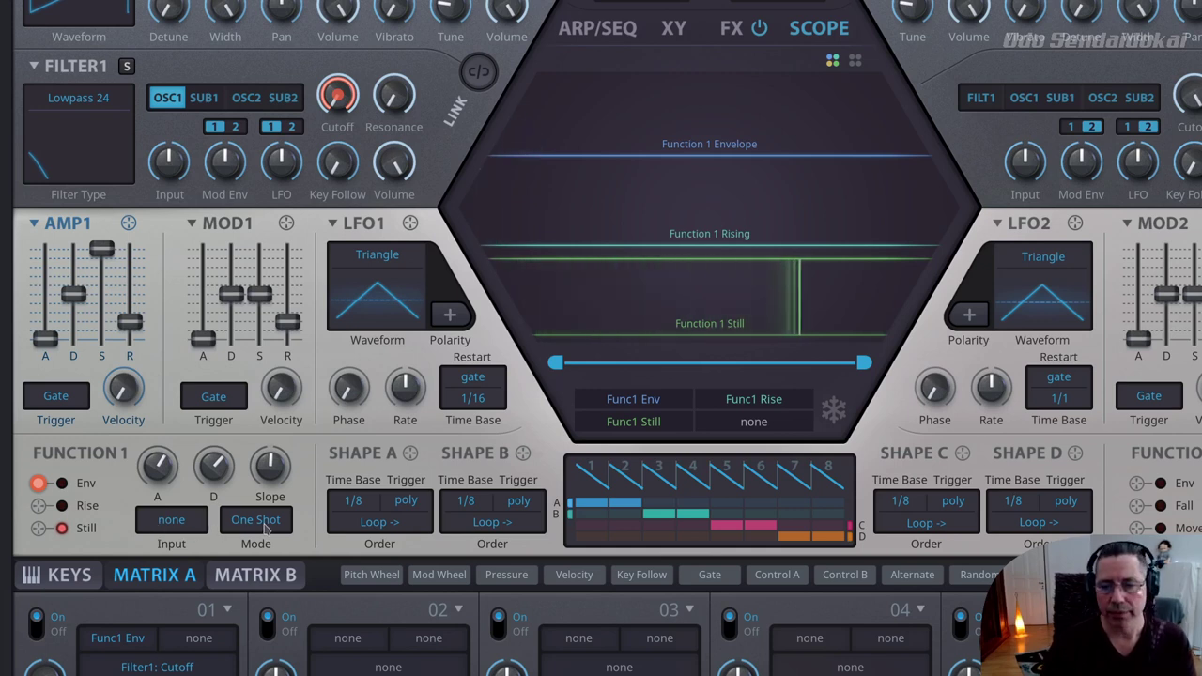
click(267, 531)
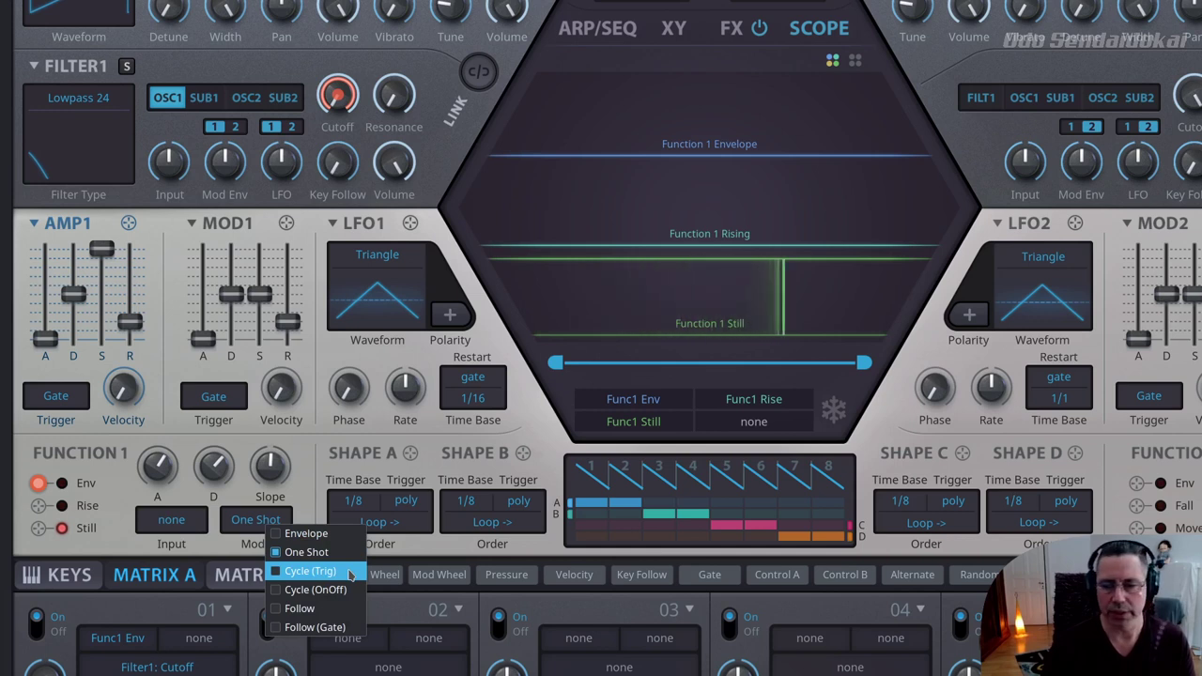
- Set Function 1 to Cycle (Trig), then try Cycle (OnOff)
click(348, 572)
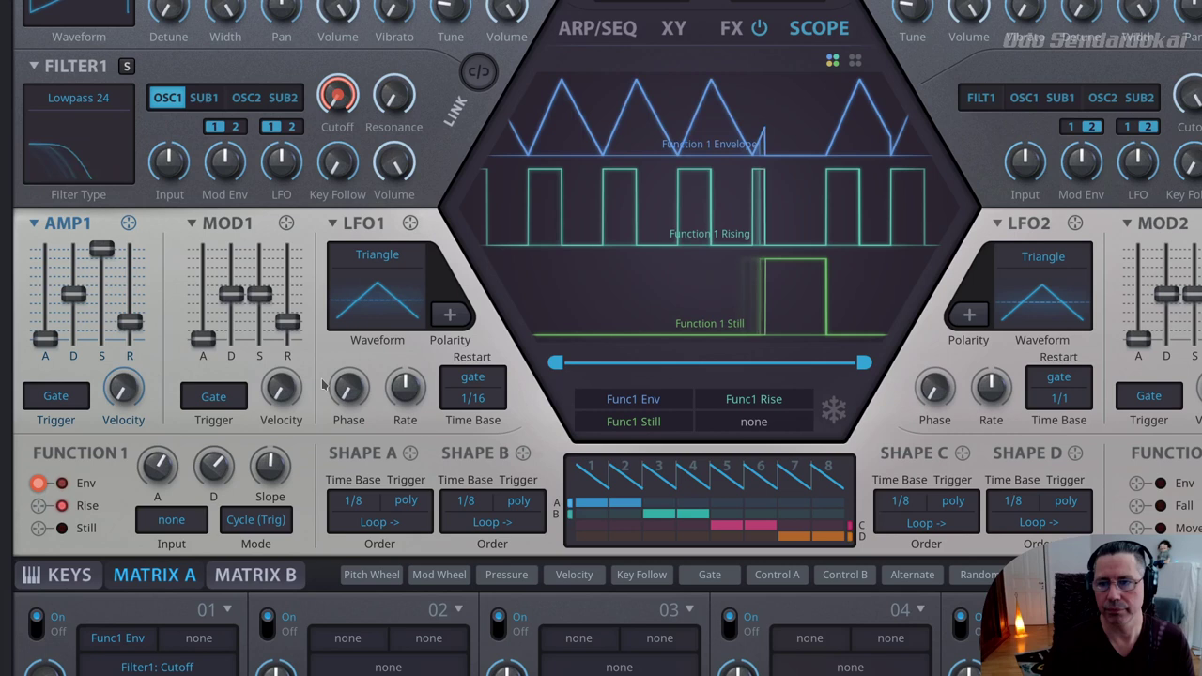
click(254, 523)
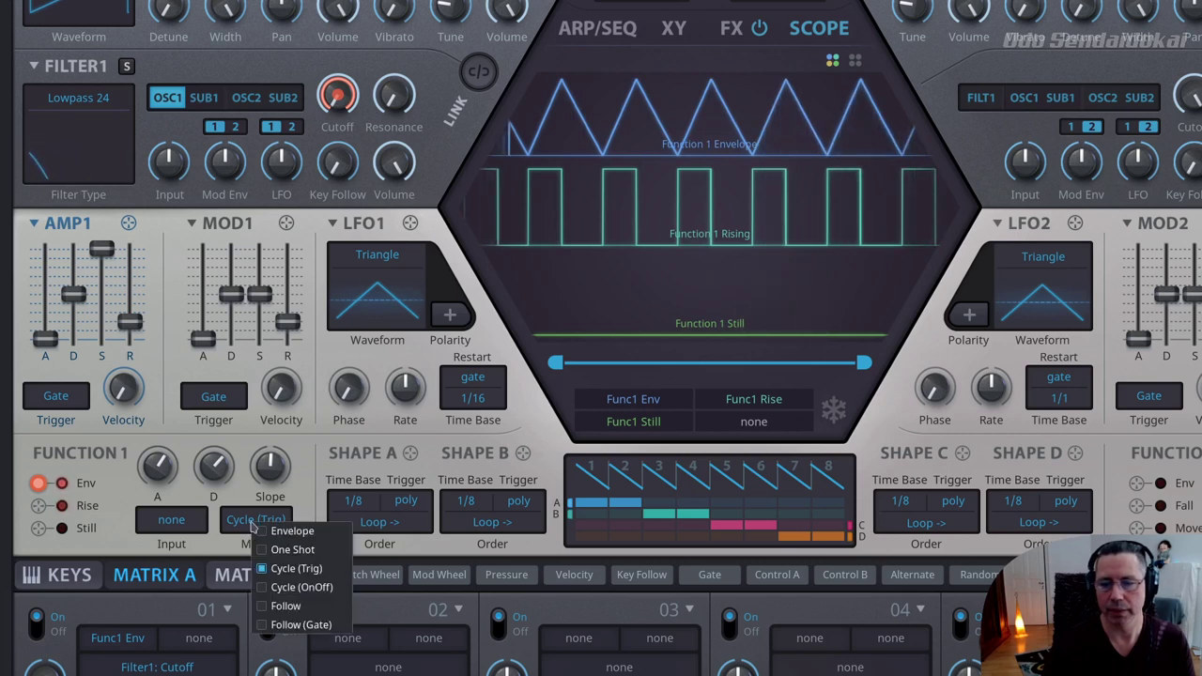
click(299, 587)
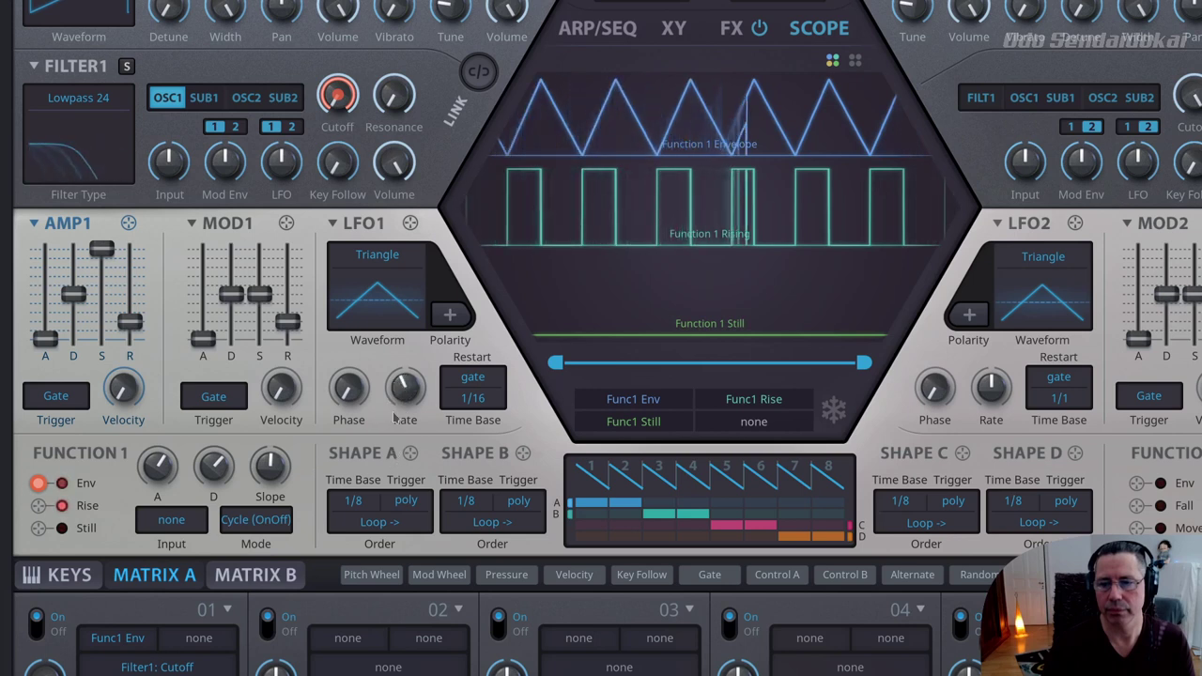
- Lengthen the AMP1 release and return Function 1's mode to Cycle (Trig)
drag(131, 286, 131, 274)
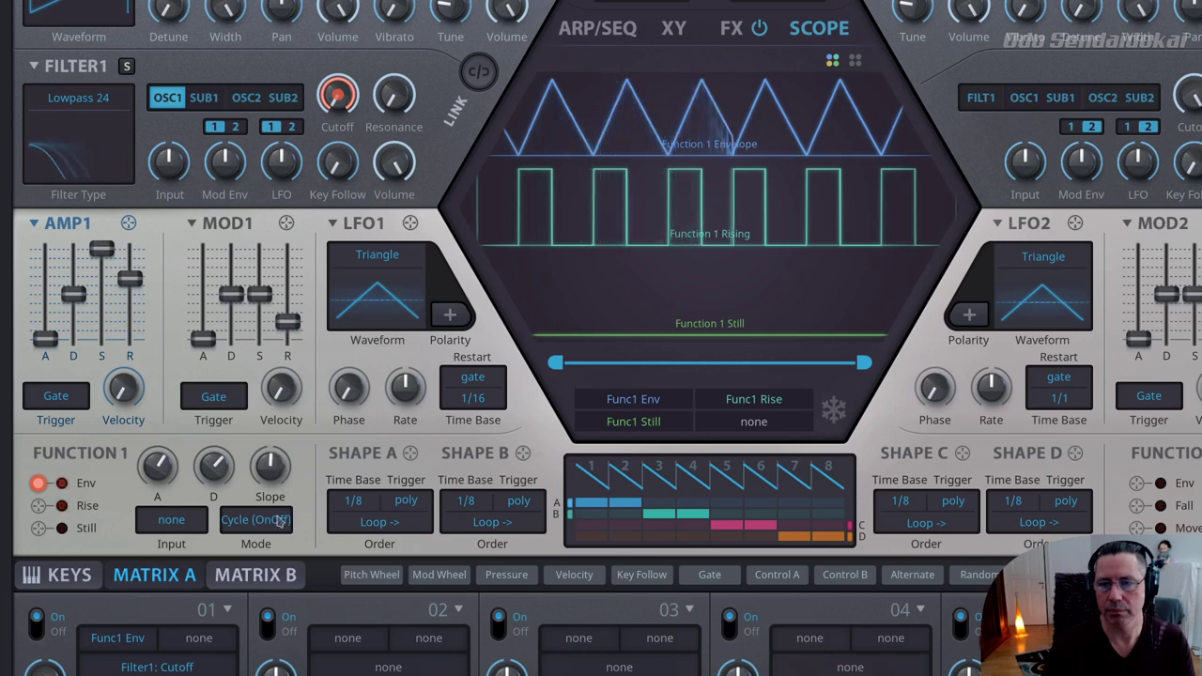
click(279, 522)
click(319, 564)
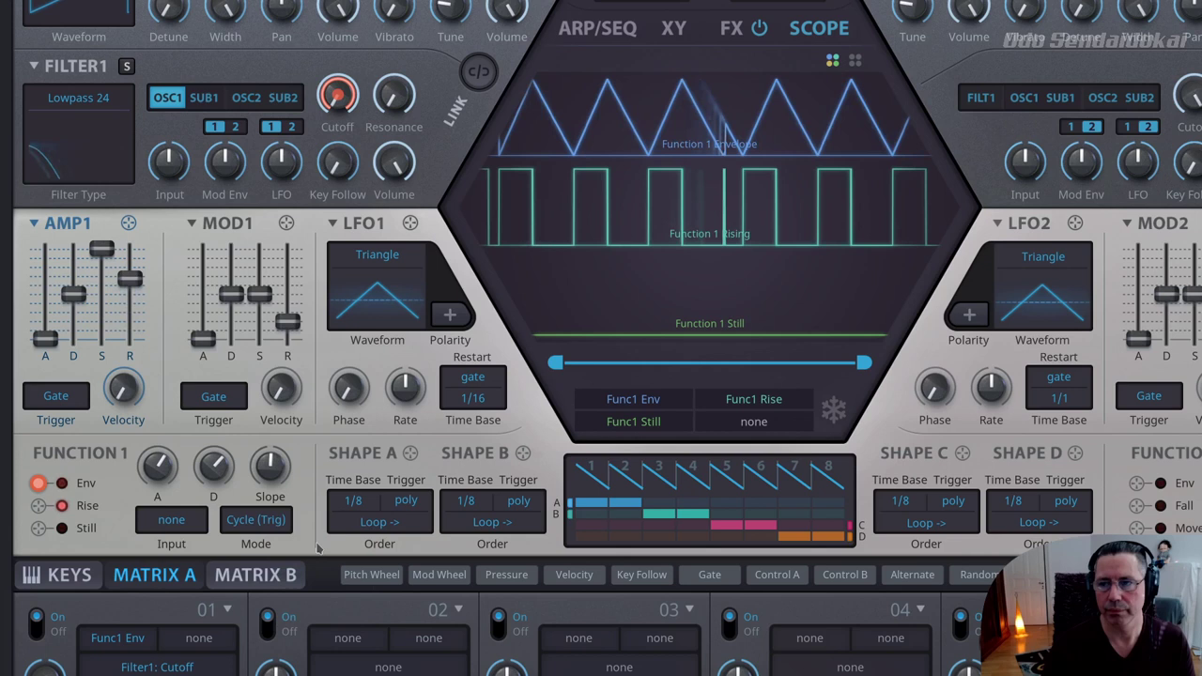
mouse_move(129, 284)
mouse_down()
mouse_move(130, 303)
mouse_move(130, 279)
mouse_up()
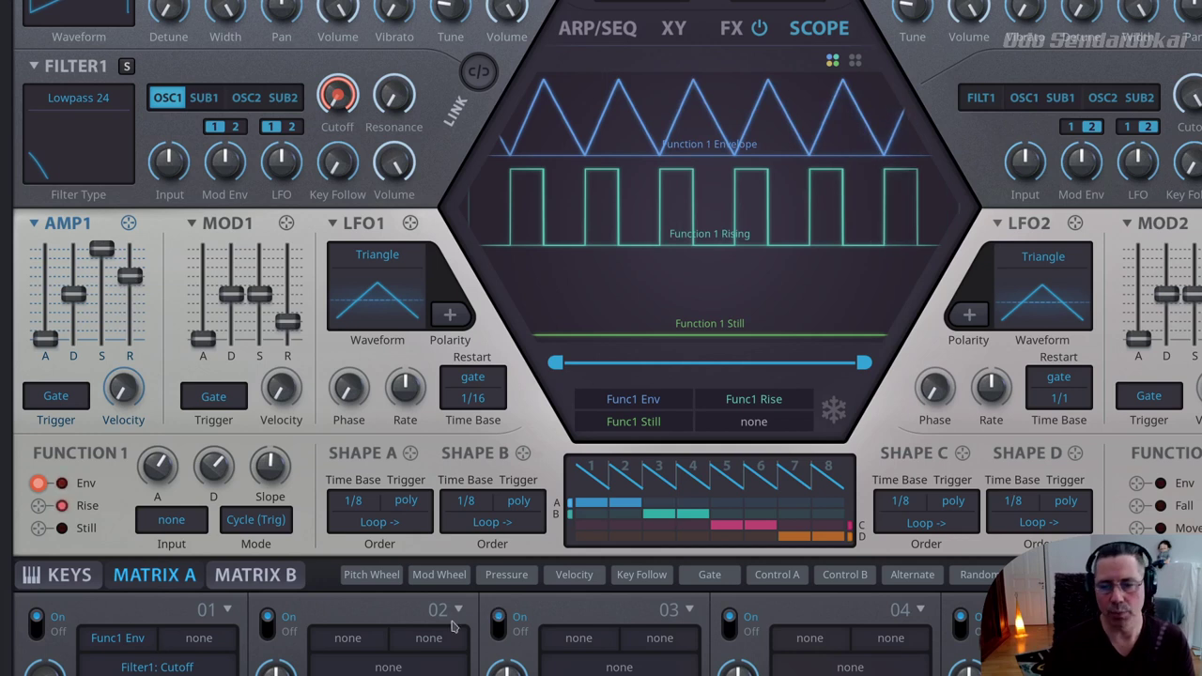
click(286, 521)
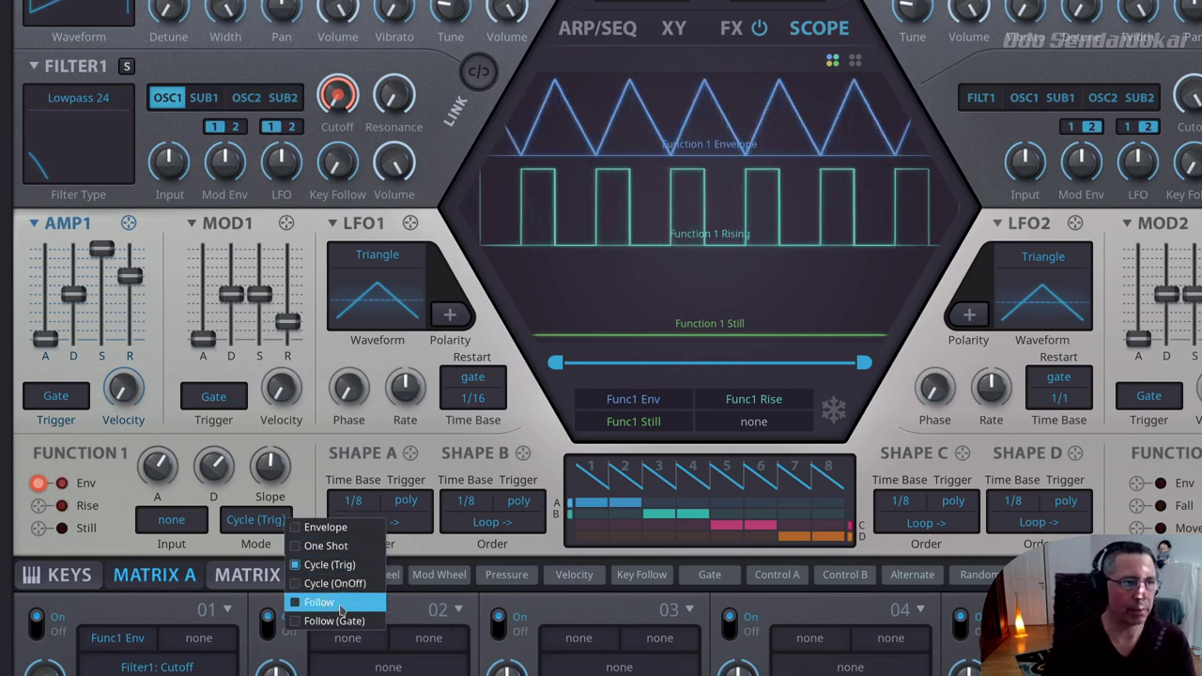
- Choose Follow in Function 1's Mode dropdown
click(320, 602)
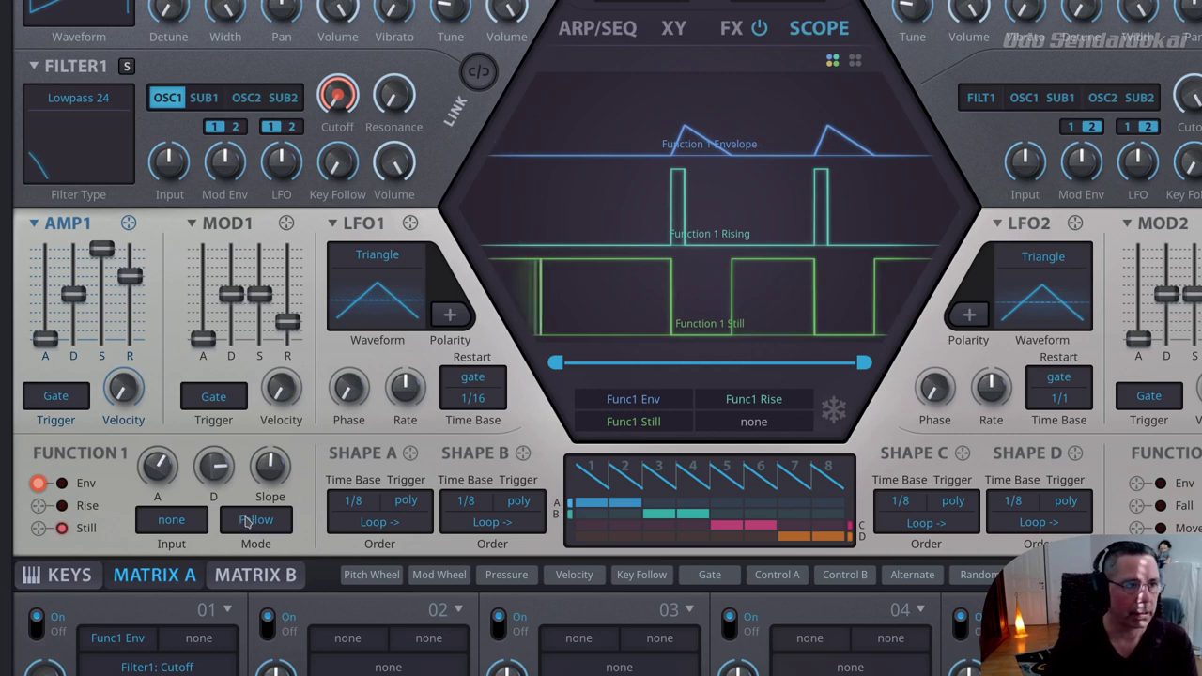
click(247, 523)
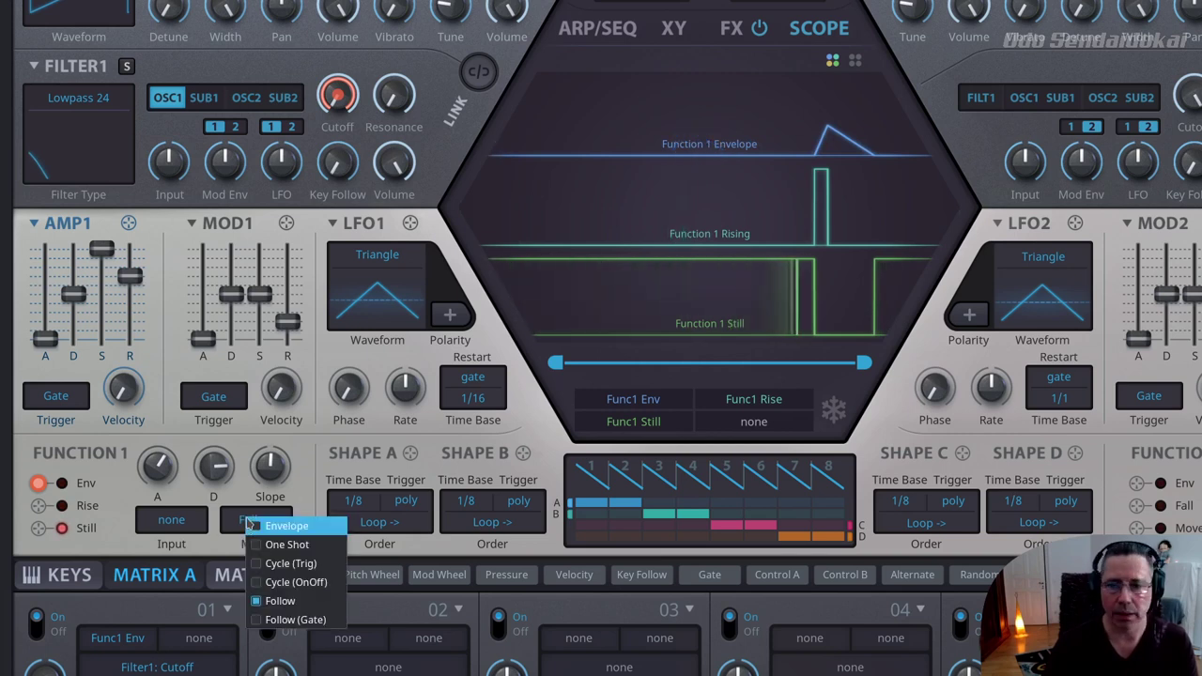
- Set Function 1 to Follow (Gate) mode
click(281, 619)
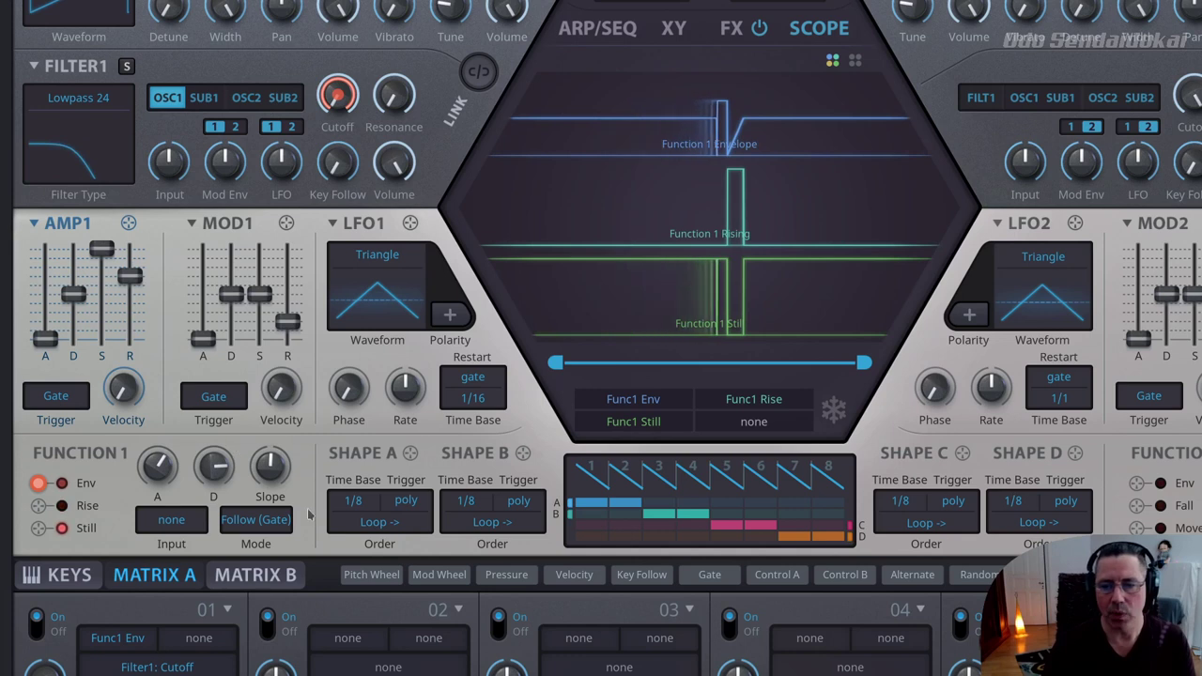
- Drag LFO1 onto Function 1's Input box and return Function 1 to Envelope mode
click(166, 528)
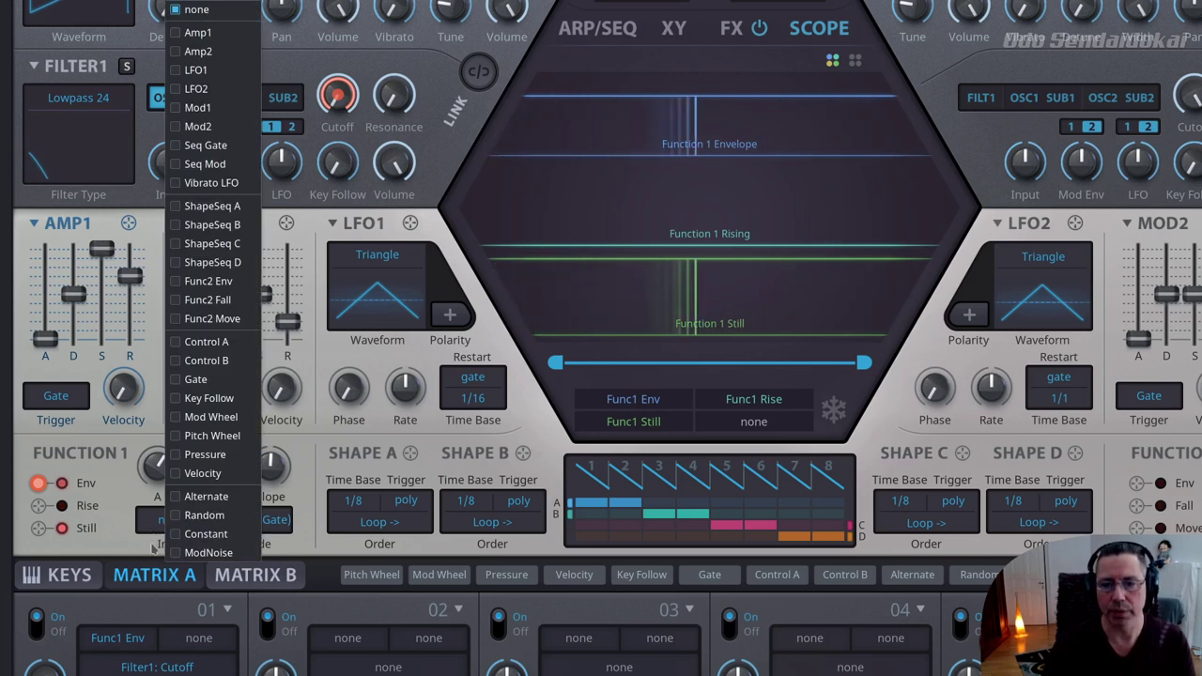
click(148, 526)
click(149, 526)
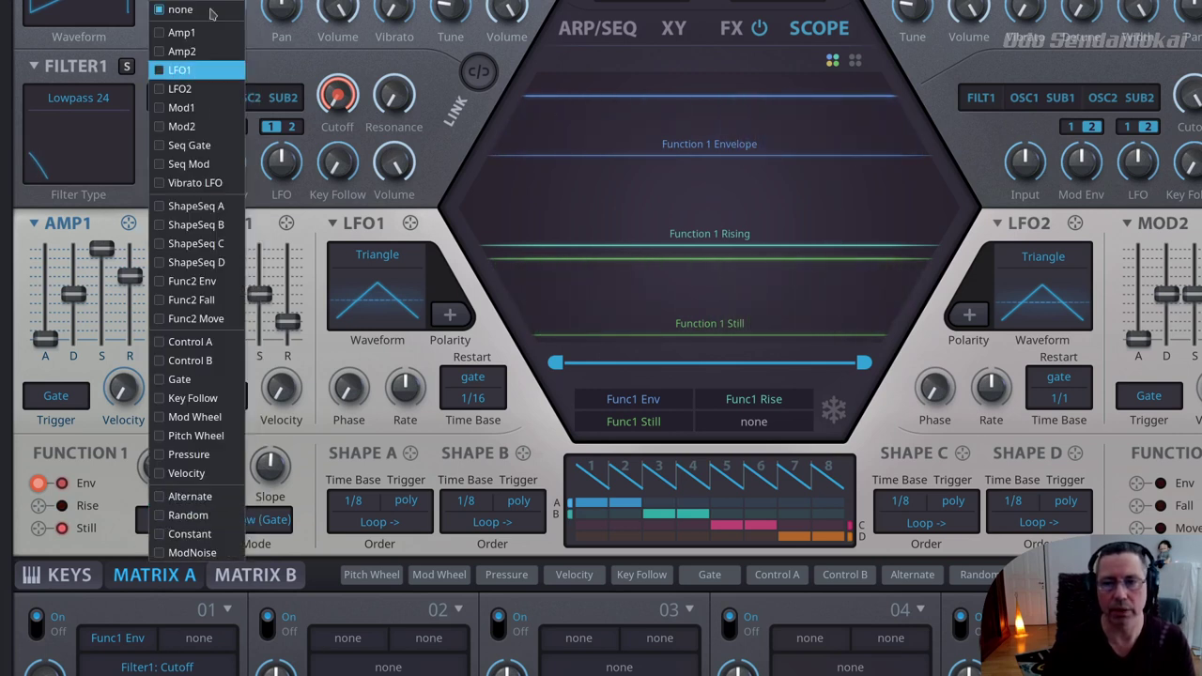
click(417, 235)
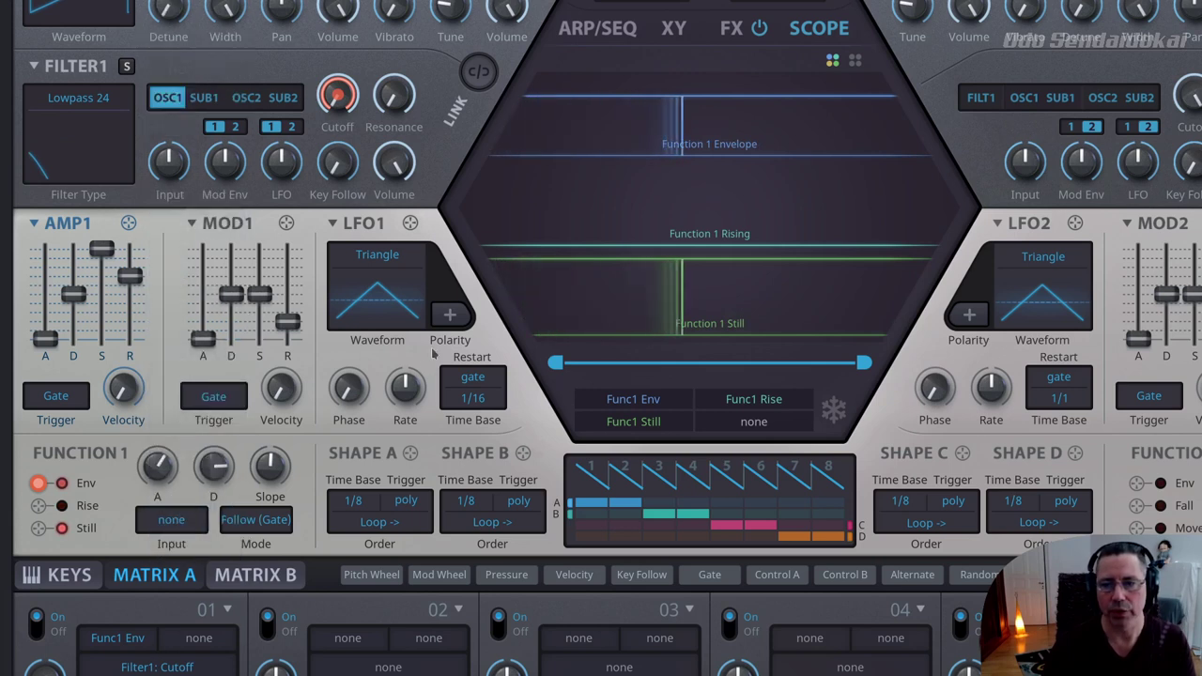
drag(410, 223, 164, 519)
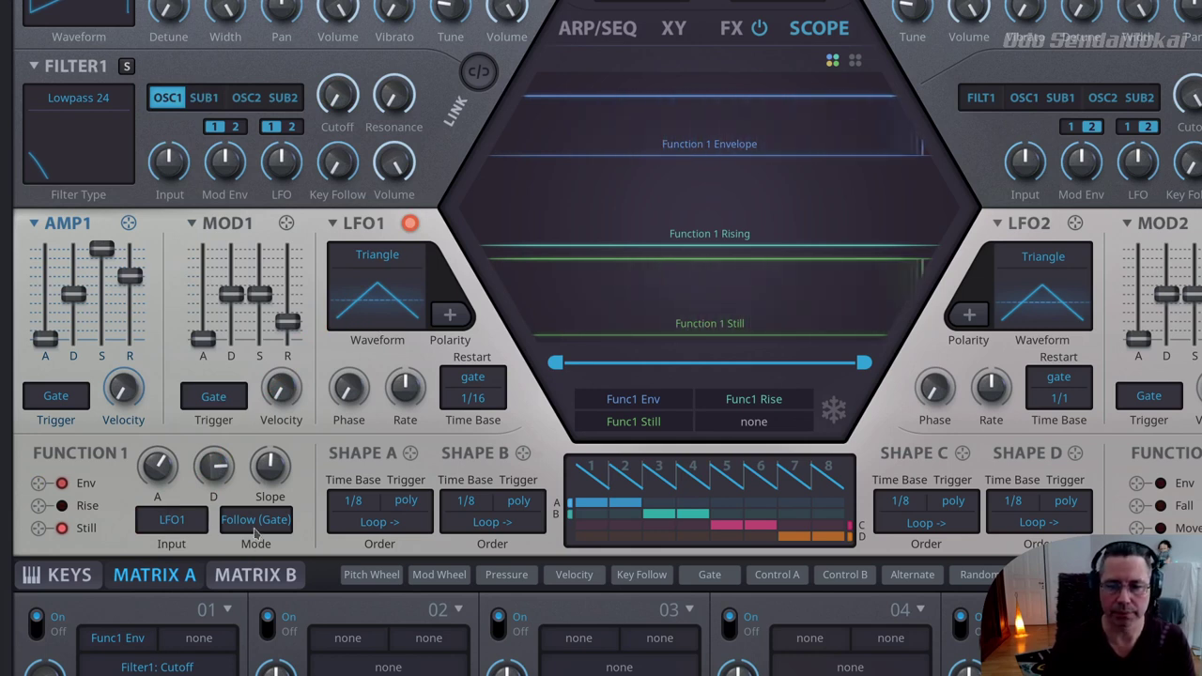
click(254, 527)
click(292, 539)
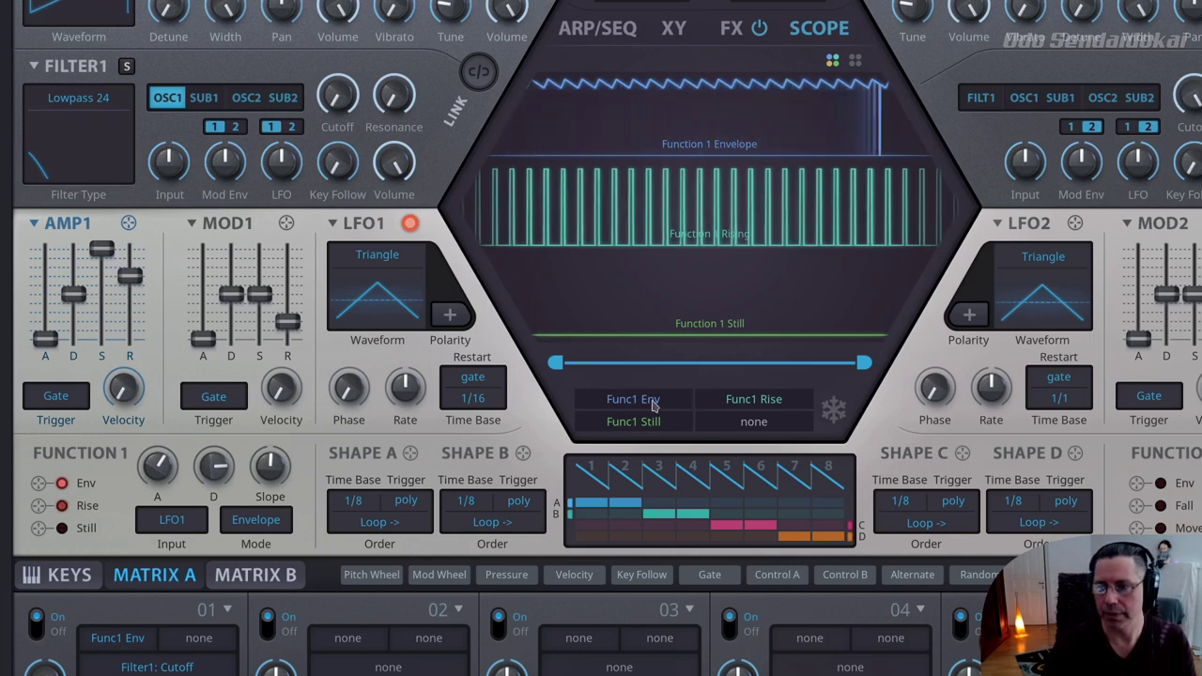
- Replace the Func1 Rise scope trace with LFO1, set Func1 Still to none, and lower LFO1's rate
click(731, 404)
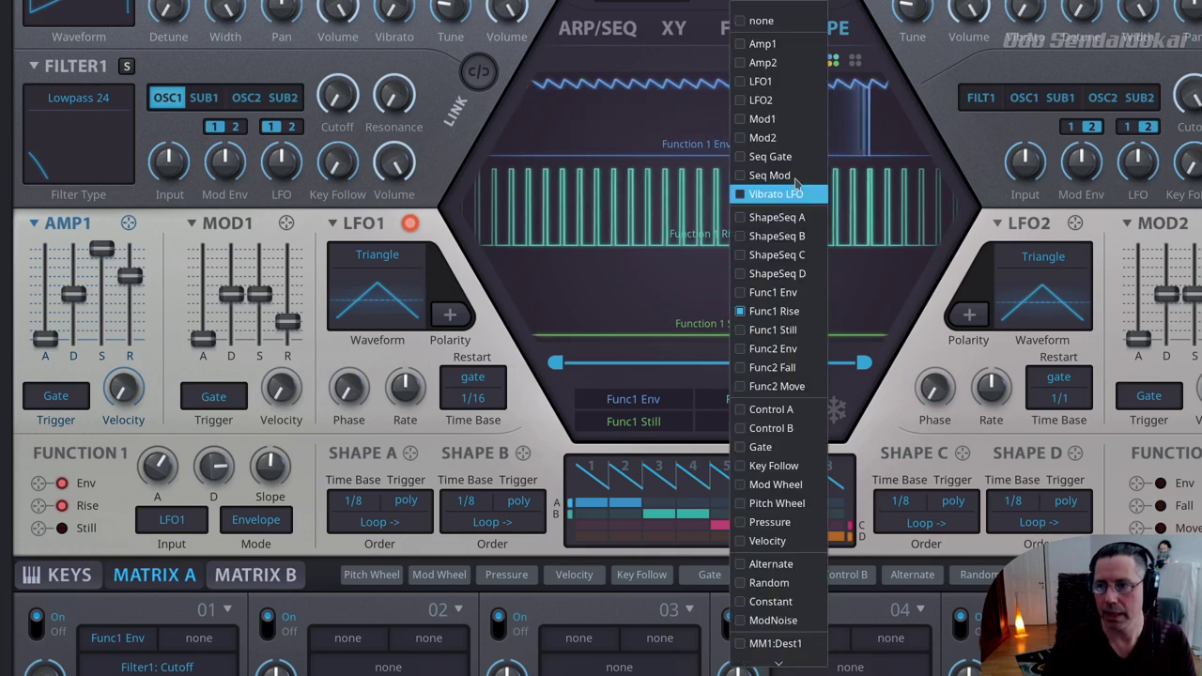
click(762, 80)
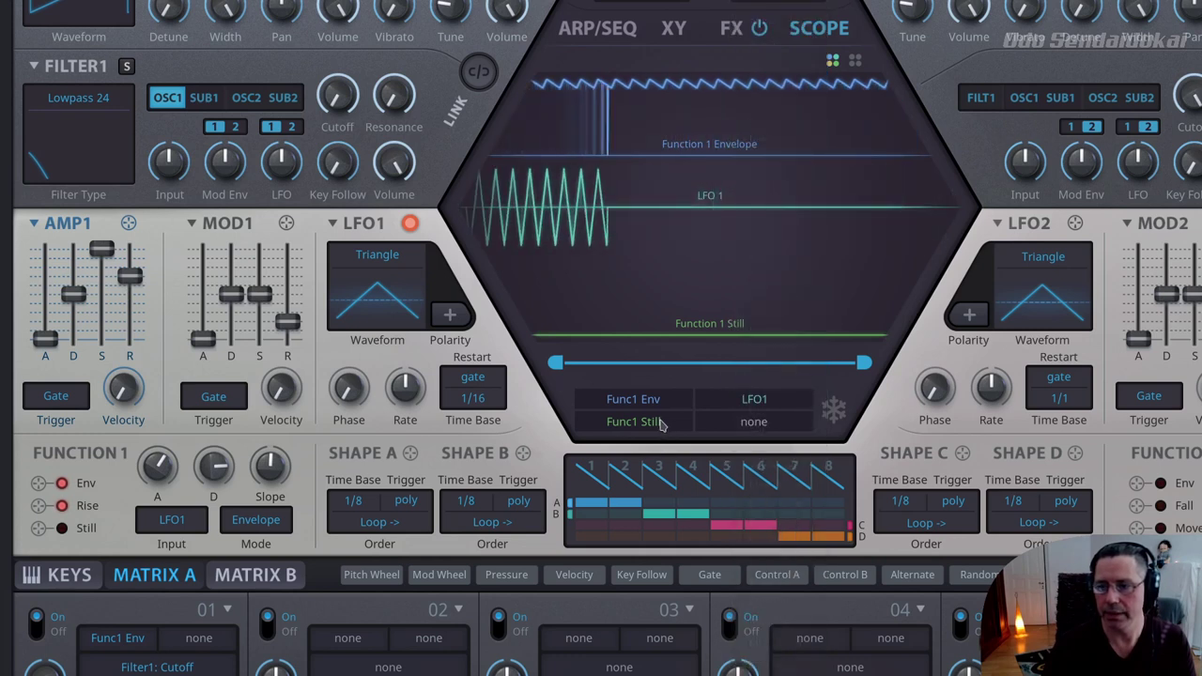
click(660, 422)
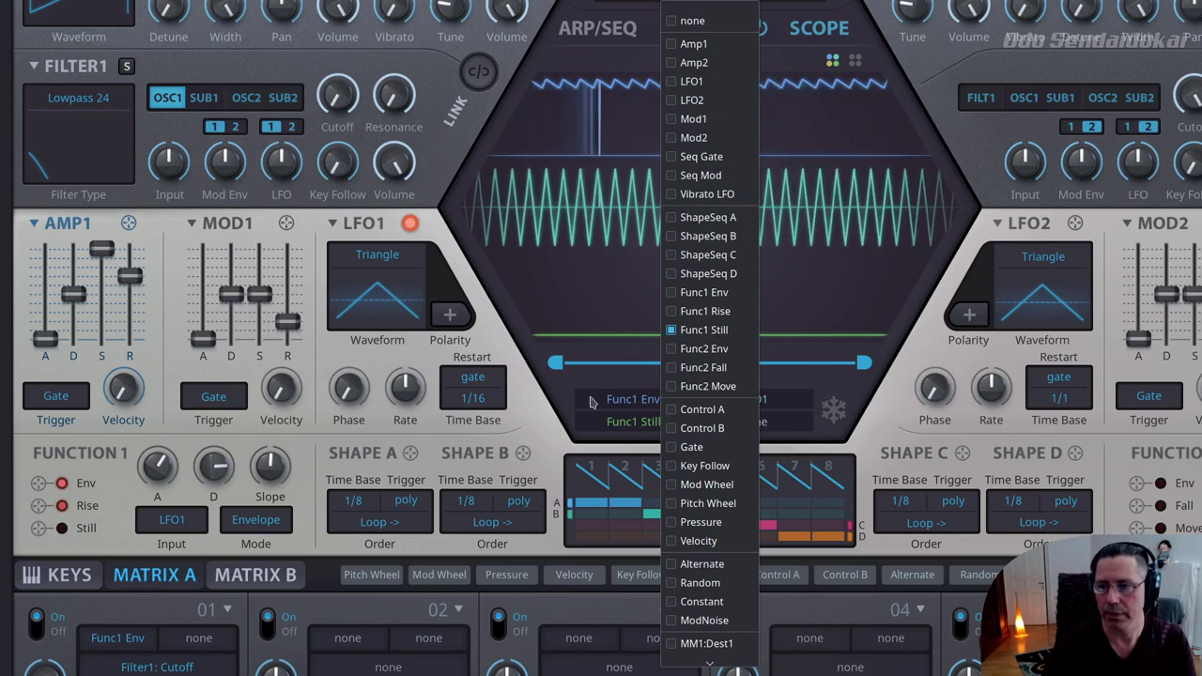
click(636, 425)
click(636, 424)
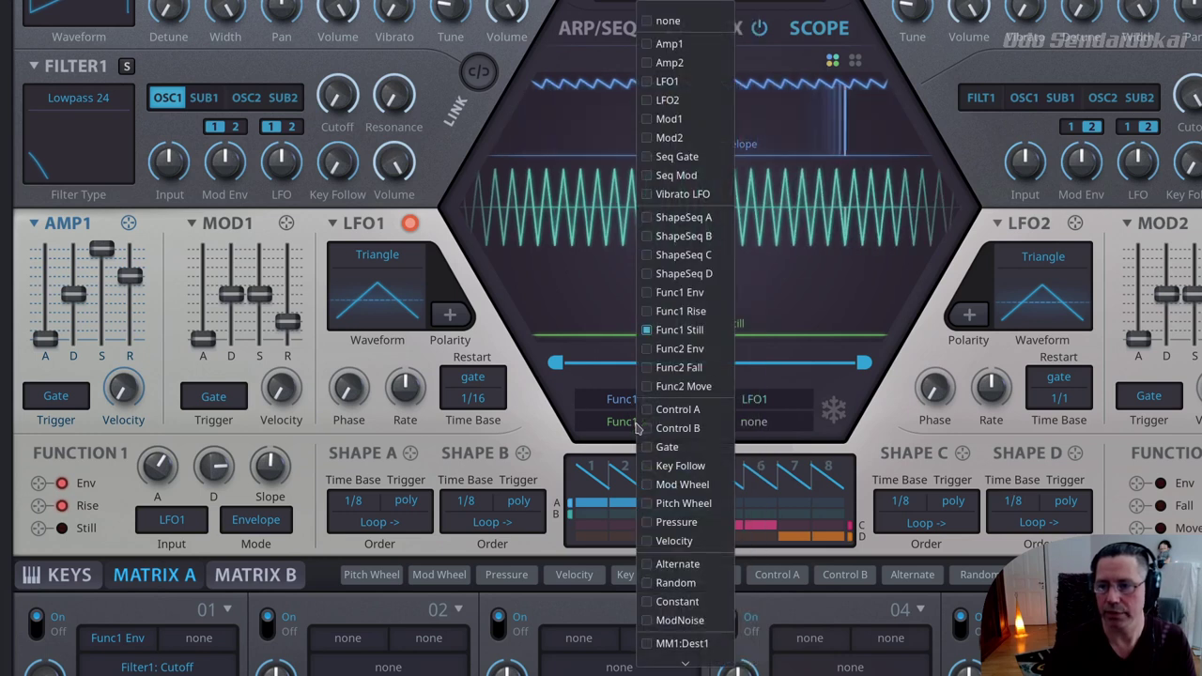
click(601, 18)
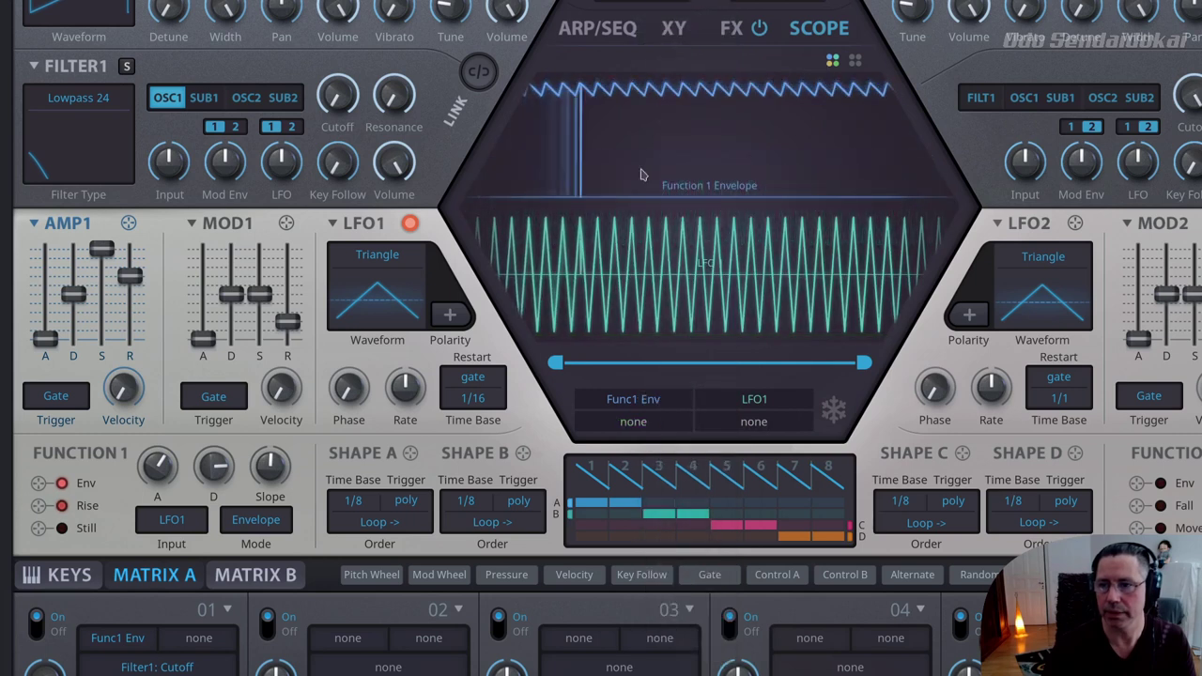
drag(398, 430, 393, 474)
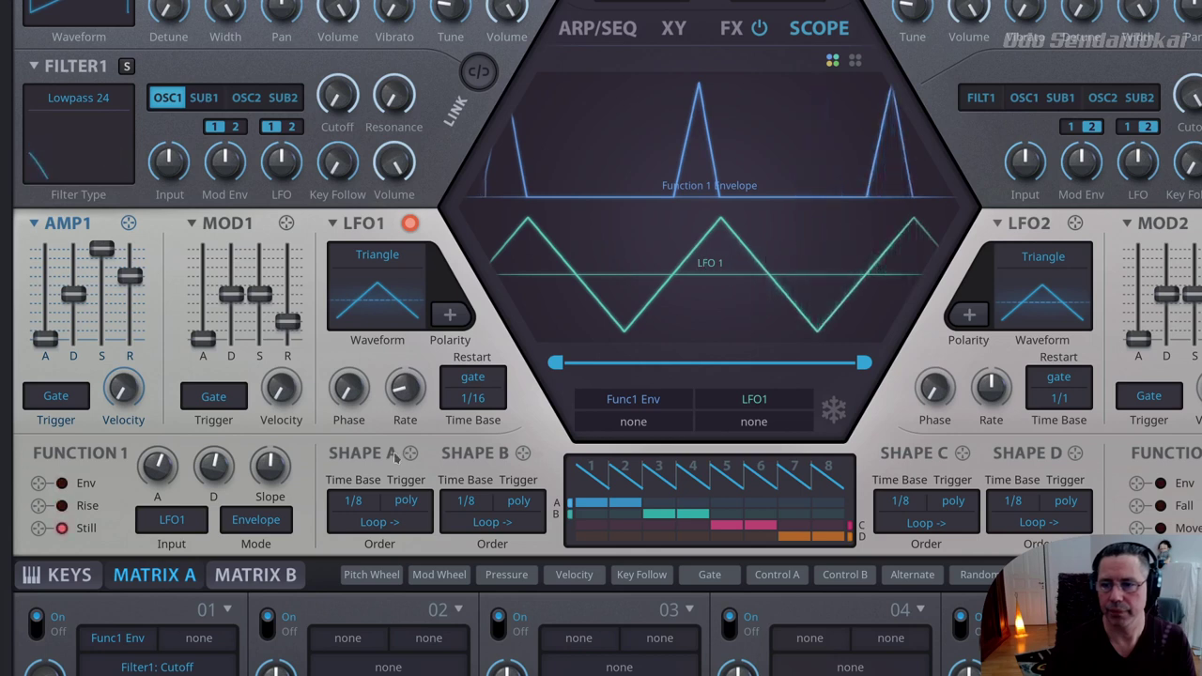
- Raise LFO1's rate with a drag and the mouse wheel, then wheel it back down
drag(402, 363, 402, 327)
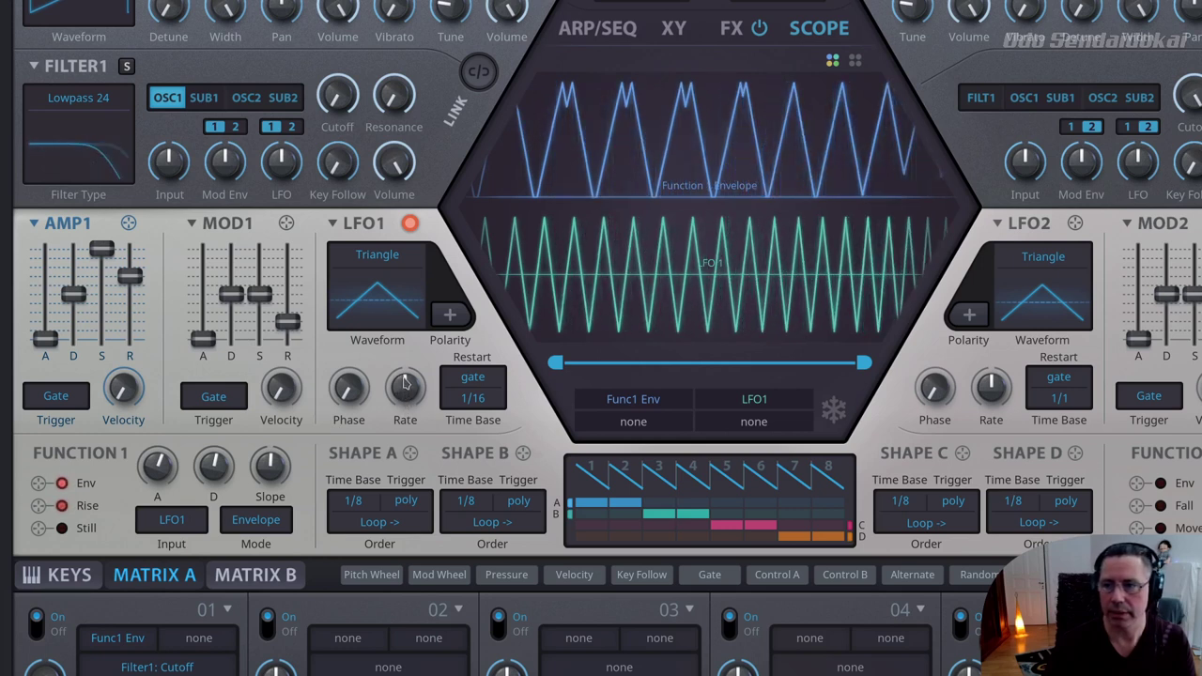
scroll(404, 372, up, 3)
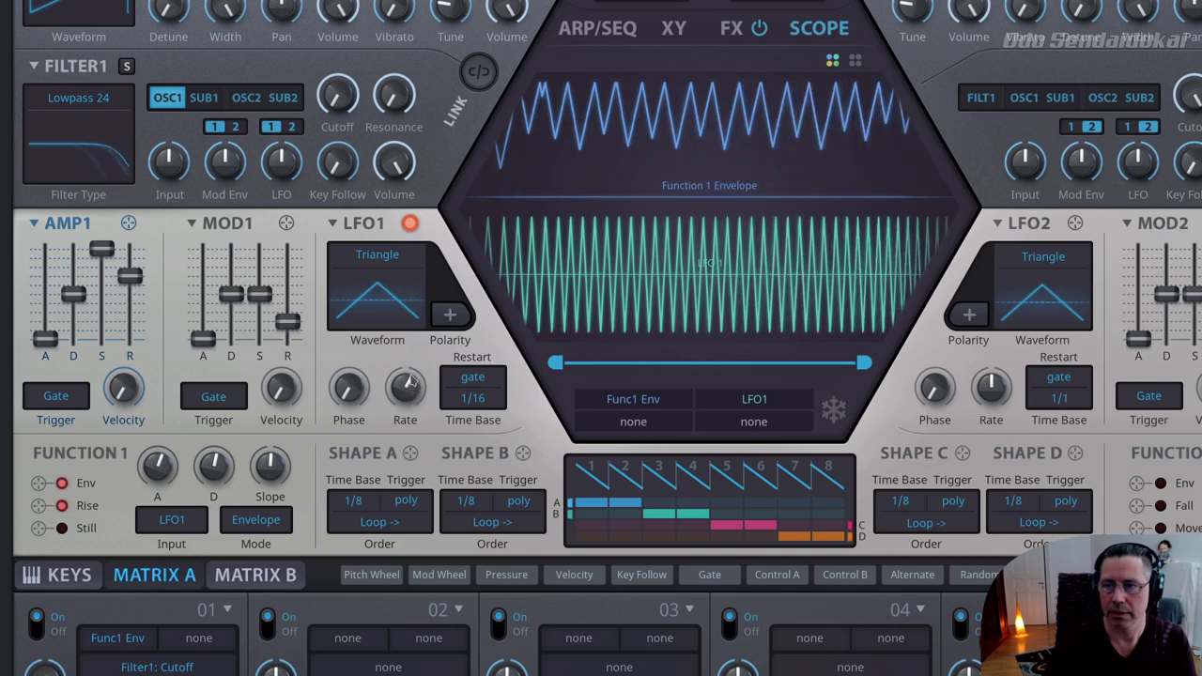
scroll(413, 372, up, 2)
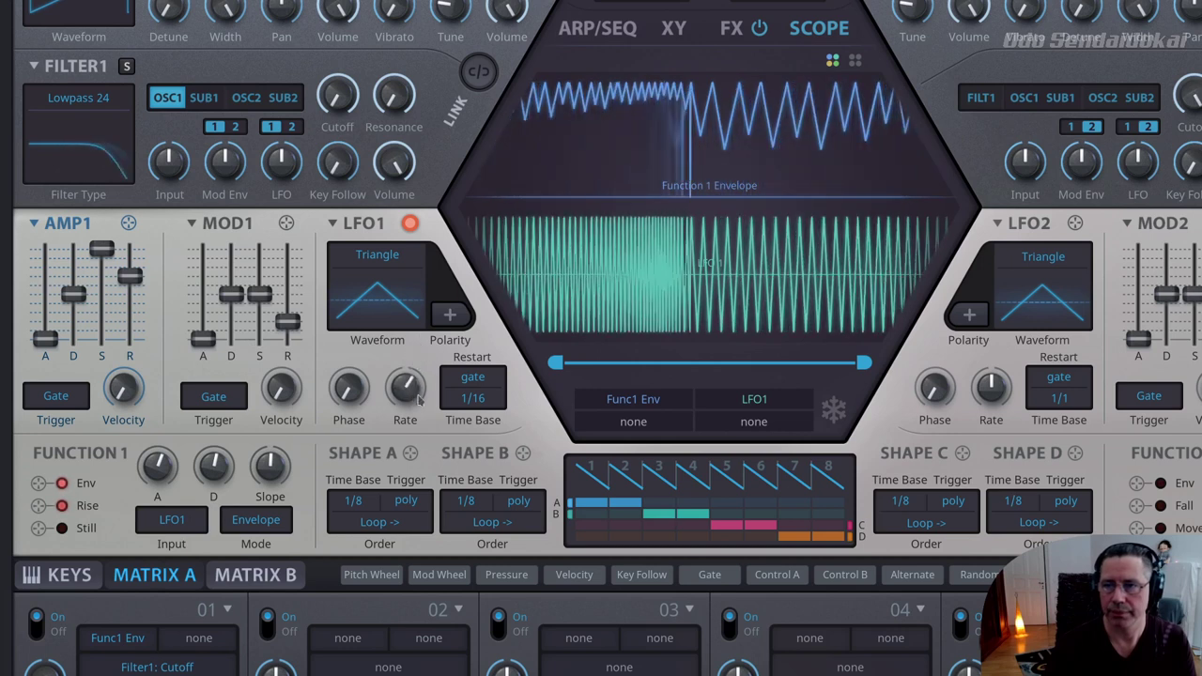
scroll(415, 434, down, 3)
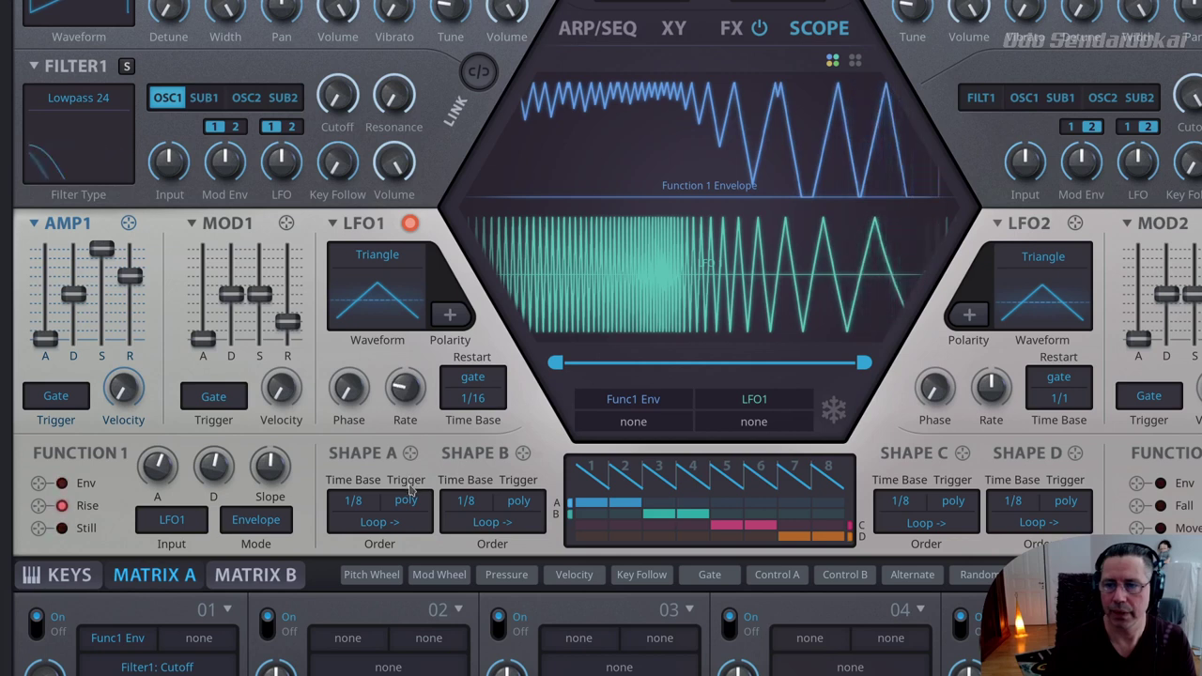
click(266, 533)
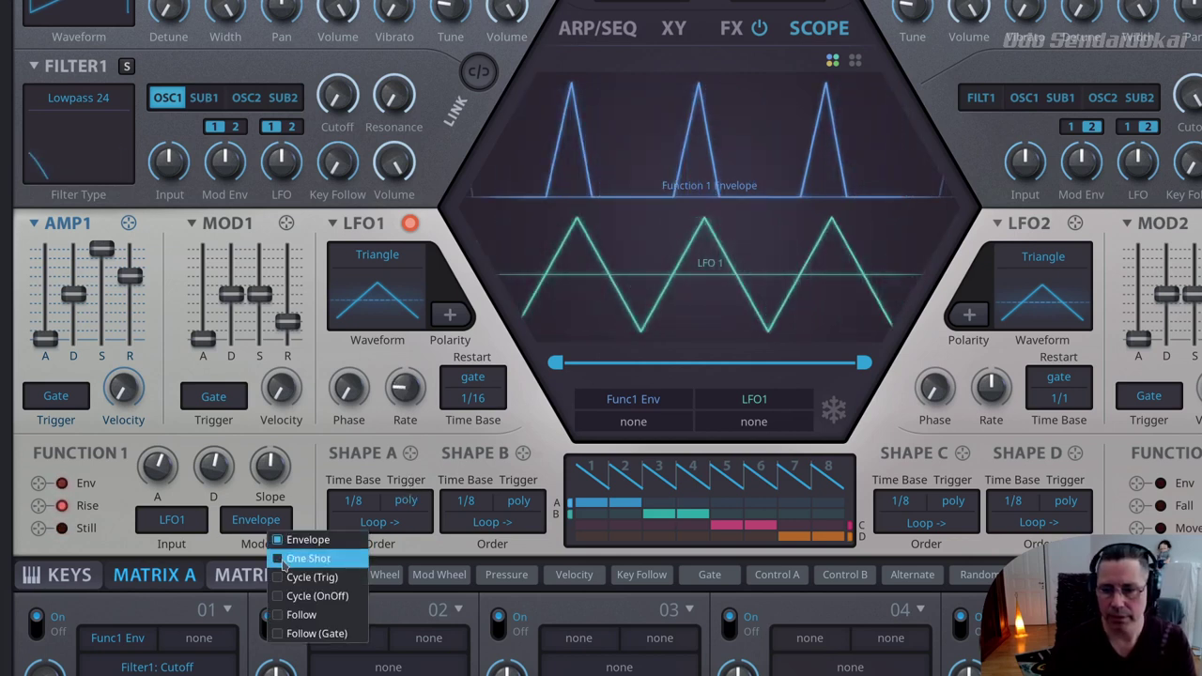
- Pick One Shot from Function 1's Mode dropdown
click(284, 560)
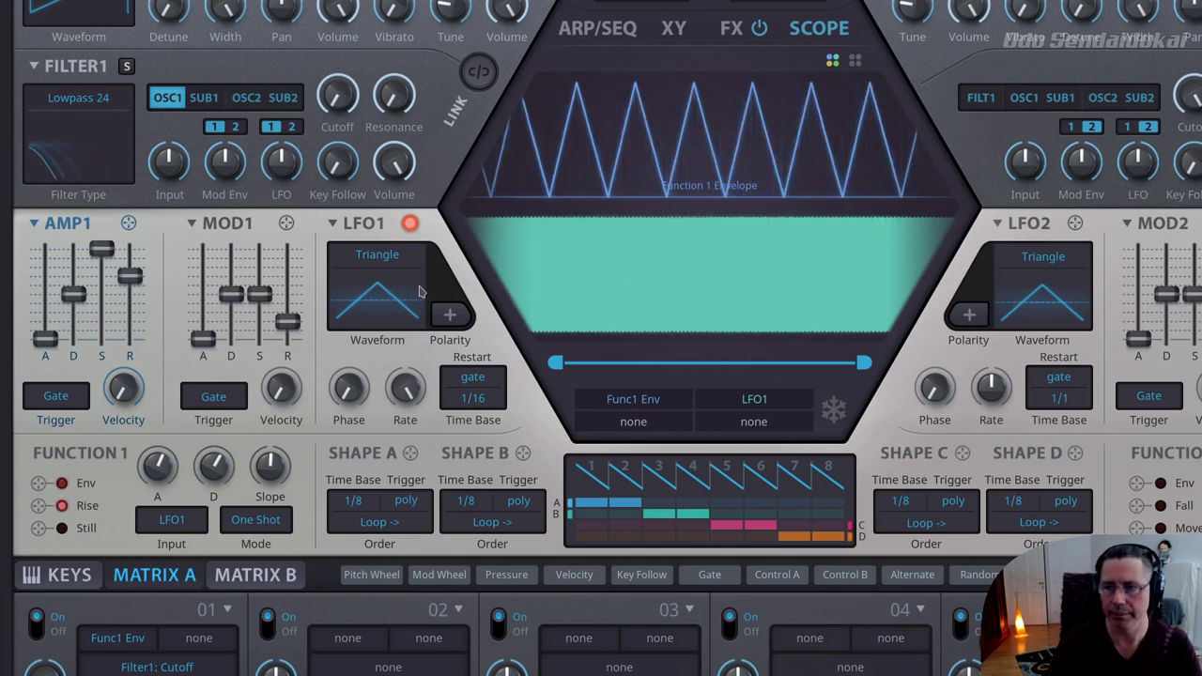
- Slow LFO1's rate further and set Function 1 to Cycle (Trig) mode
drag(405, 430, 405, 438)
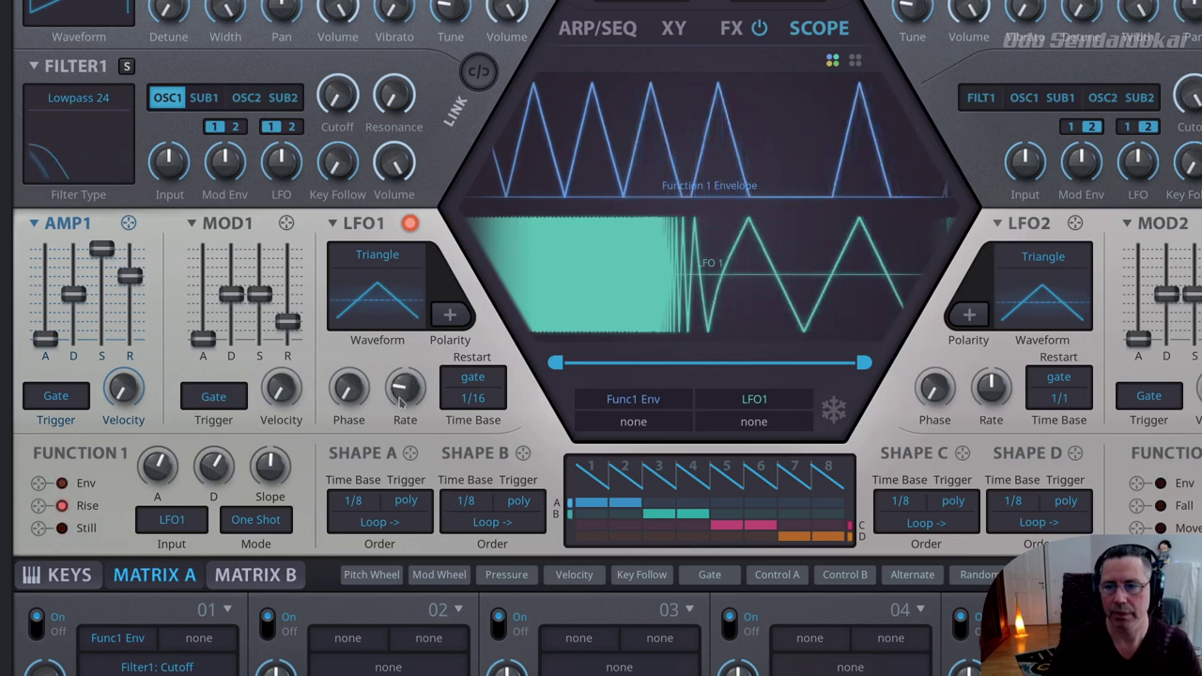
drag(399, 424, 407, 413)
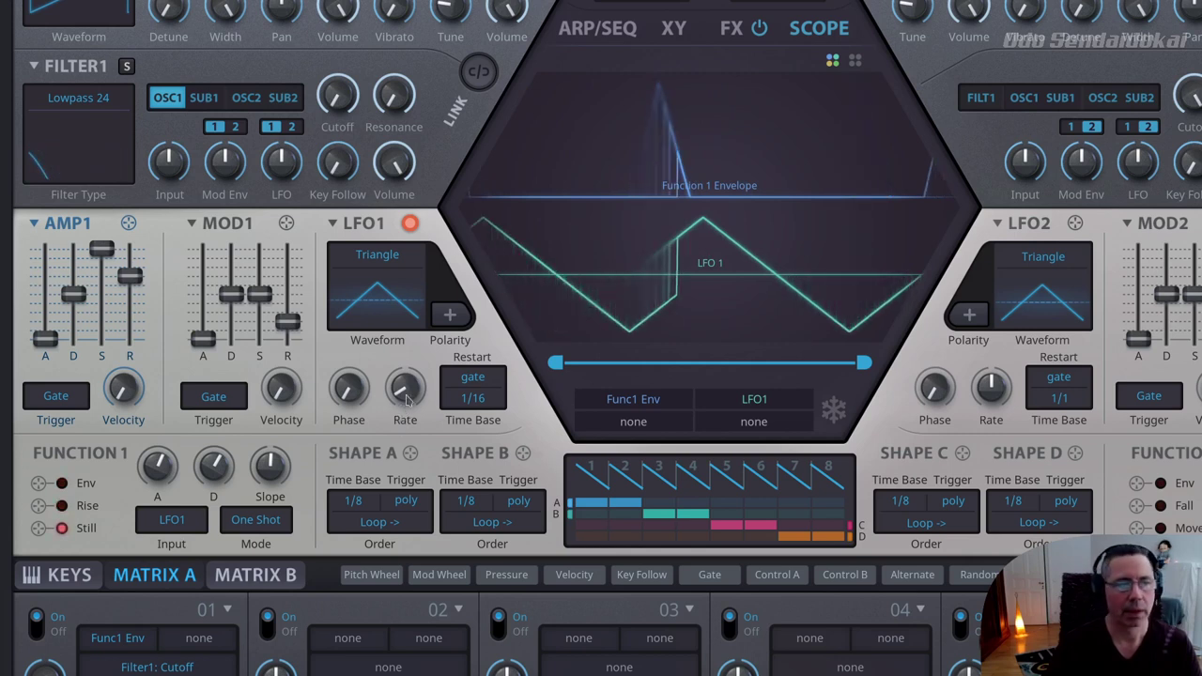
click(253, 525)
click(270, 570)
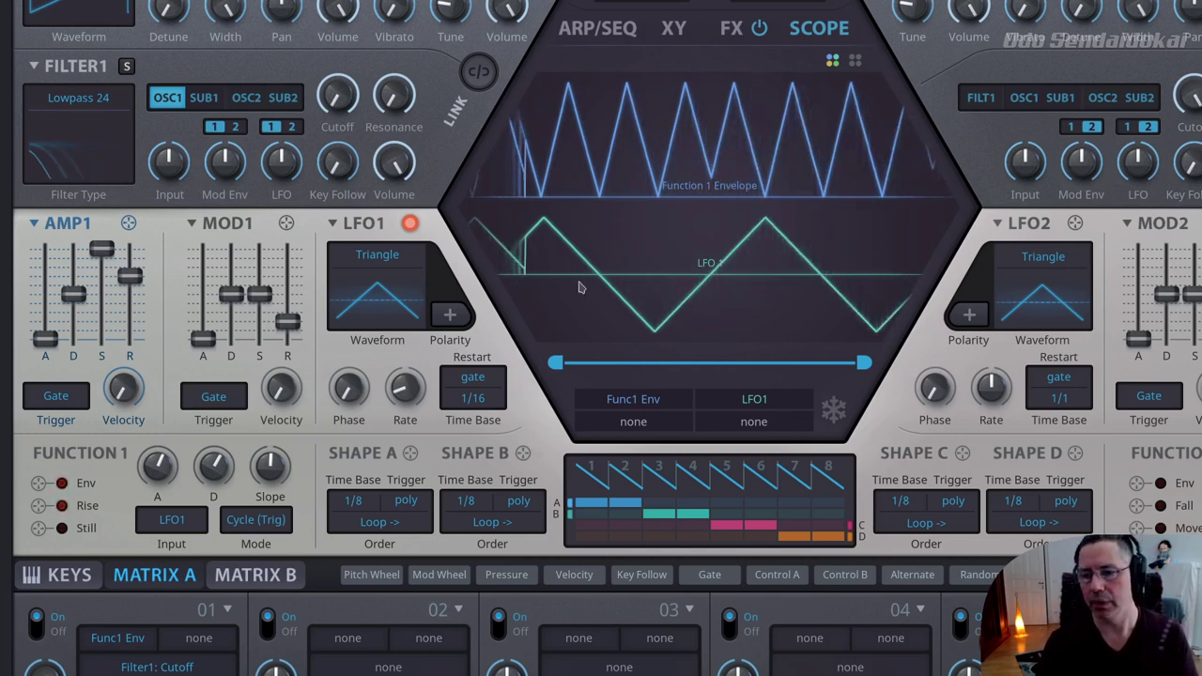
- Set Function 1 to Cycle (OnOff) mode and freeze the scope with the snowflake
click(246, 522)
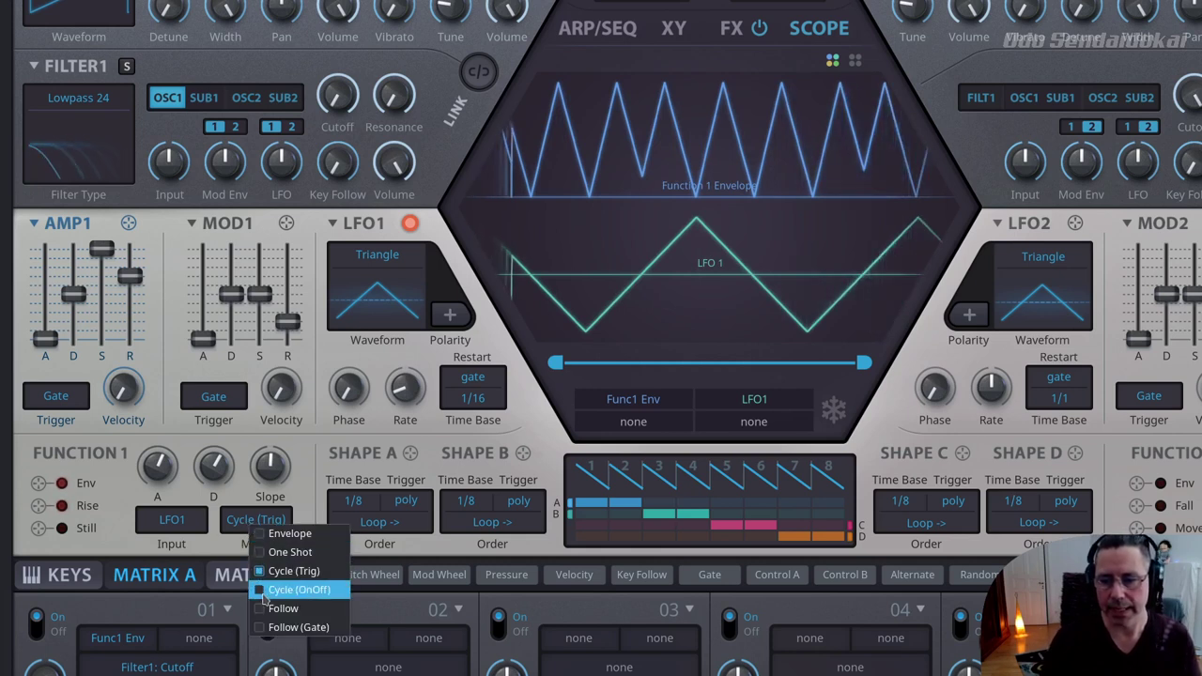
click(263, 600)
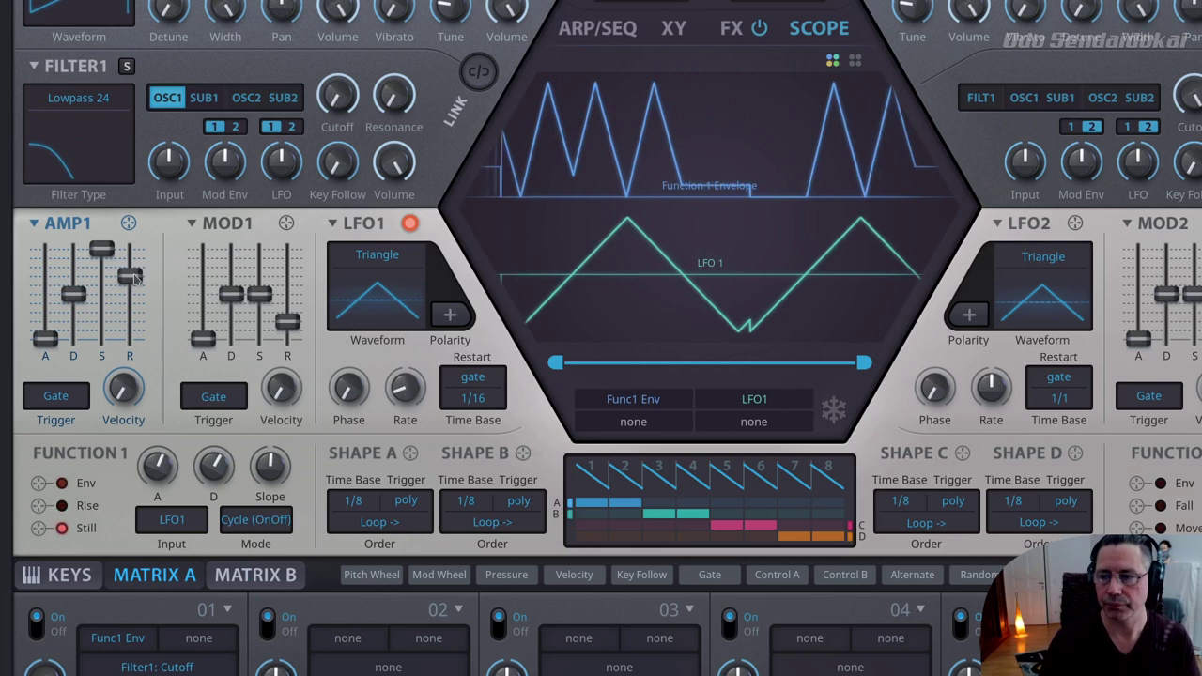
click(835, 413)
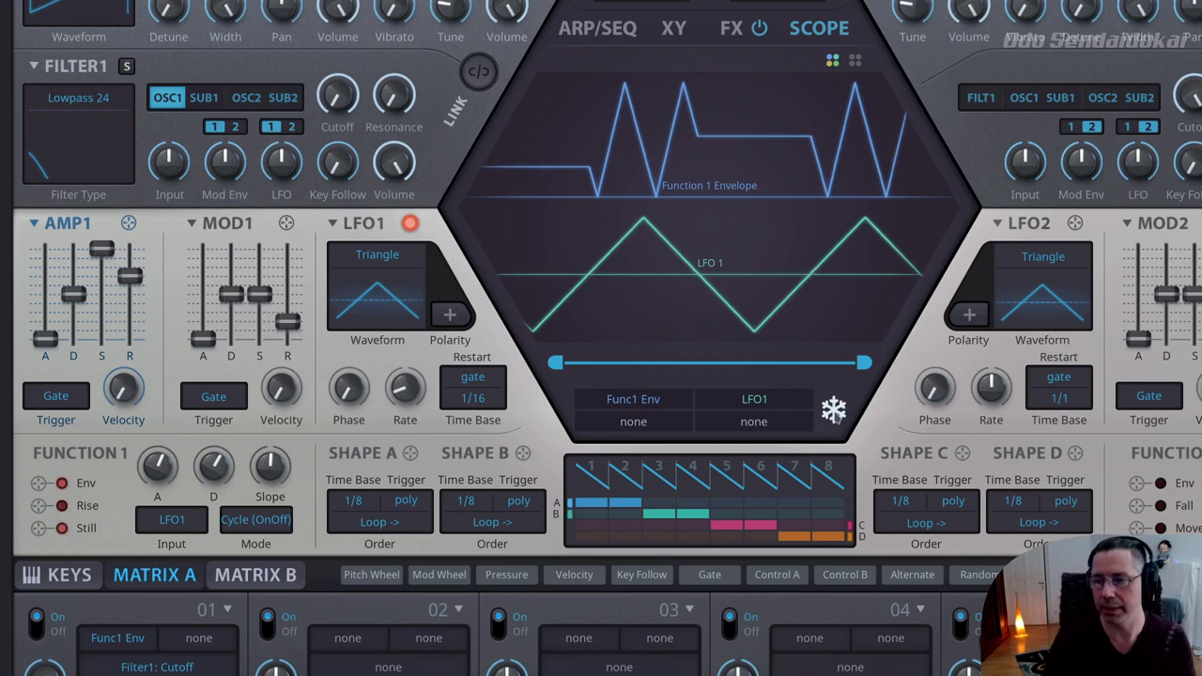
- Switch Function 1 back to Follow mode and unfreeze the scope
click(270, 527)
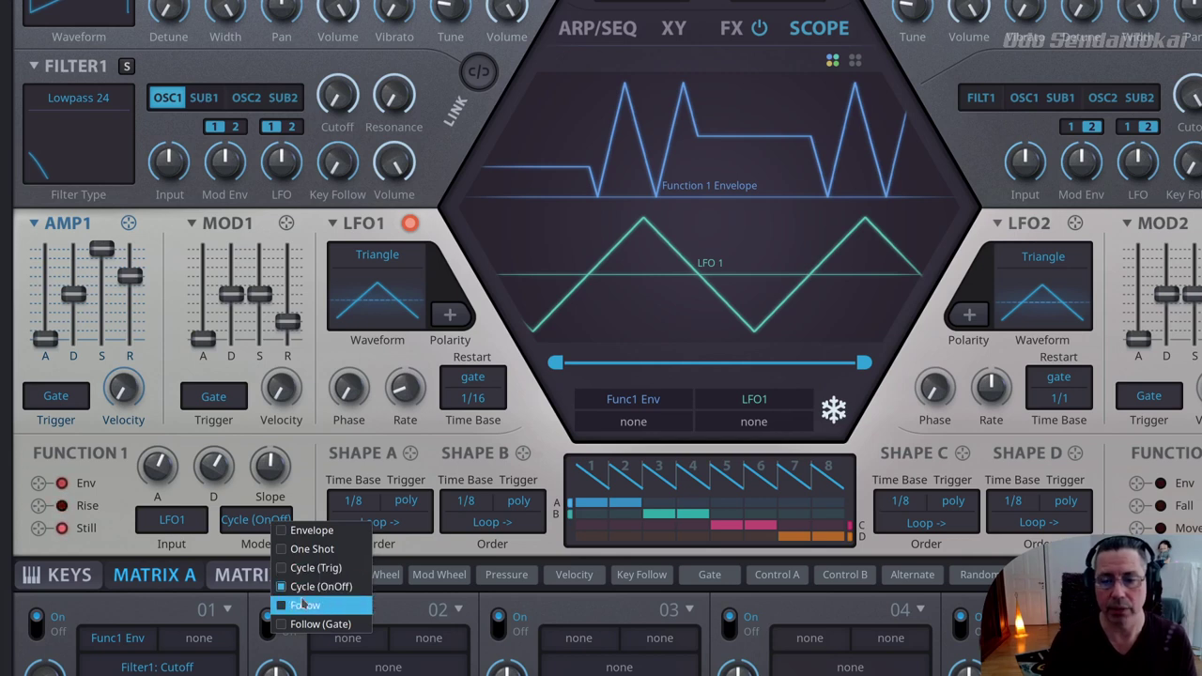
click(303, 604)
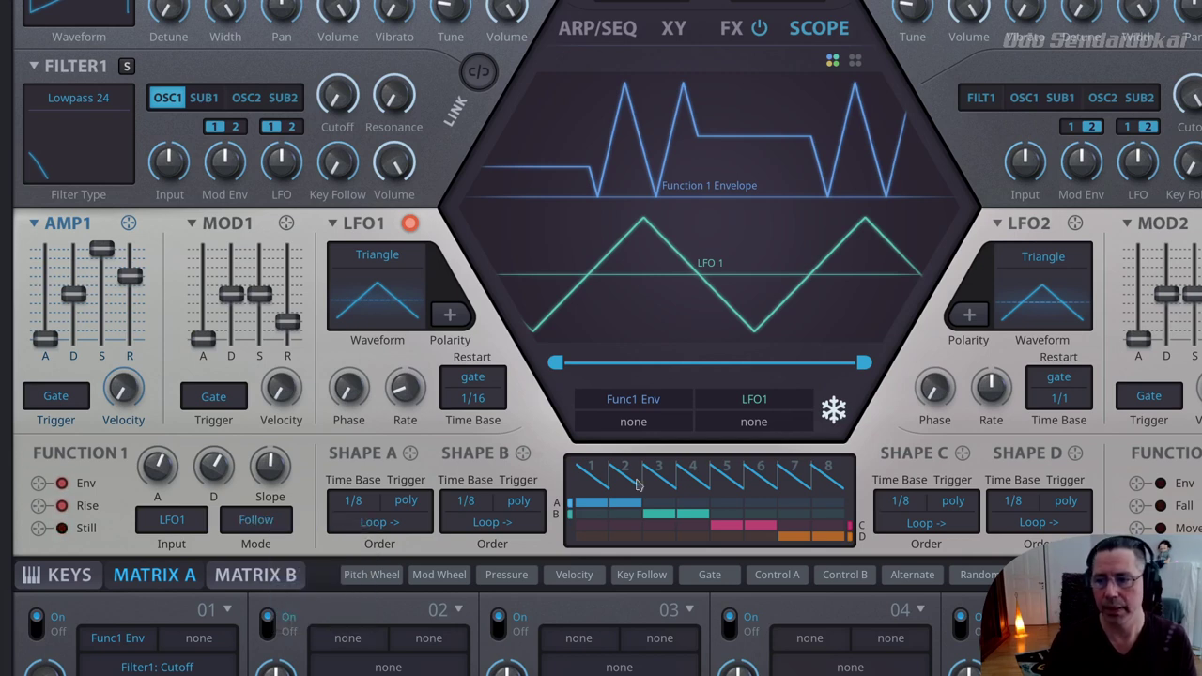
click(833, 410)
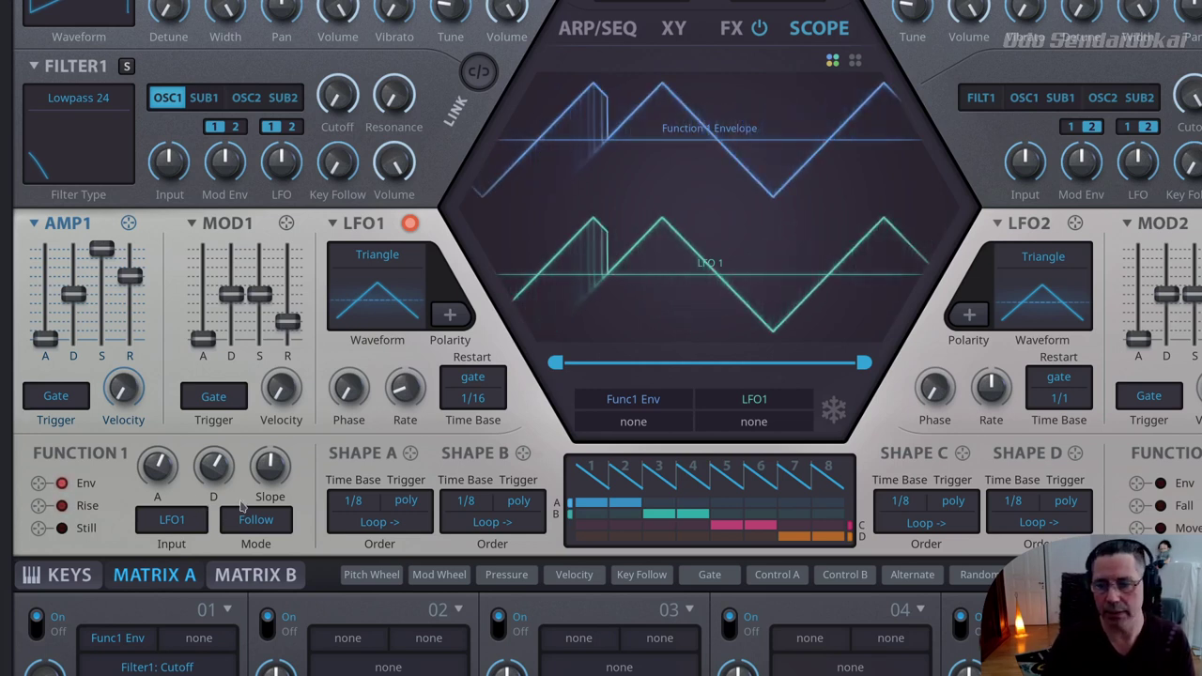
- Change LFO1's waveform from triangle to sqr hi-lo
click(394, 265)
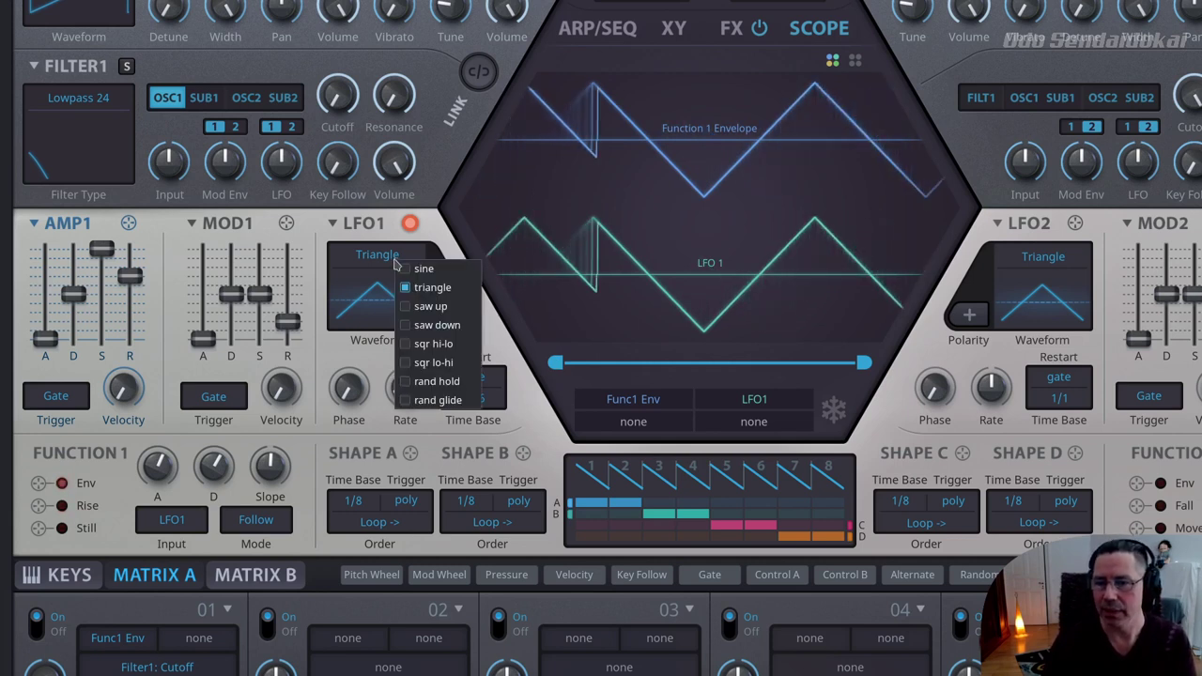
click(454, 352)
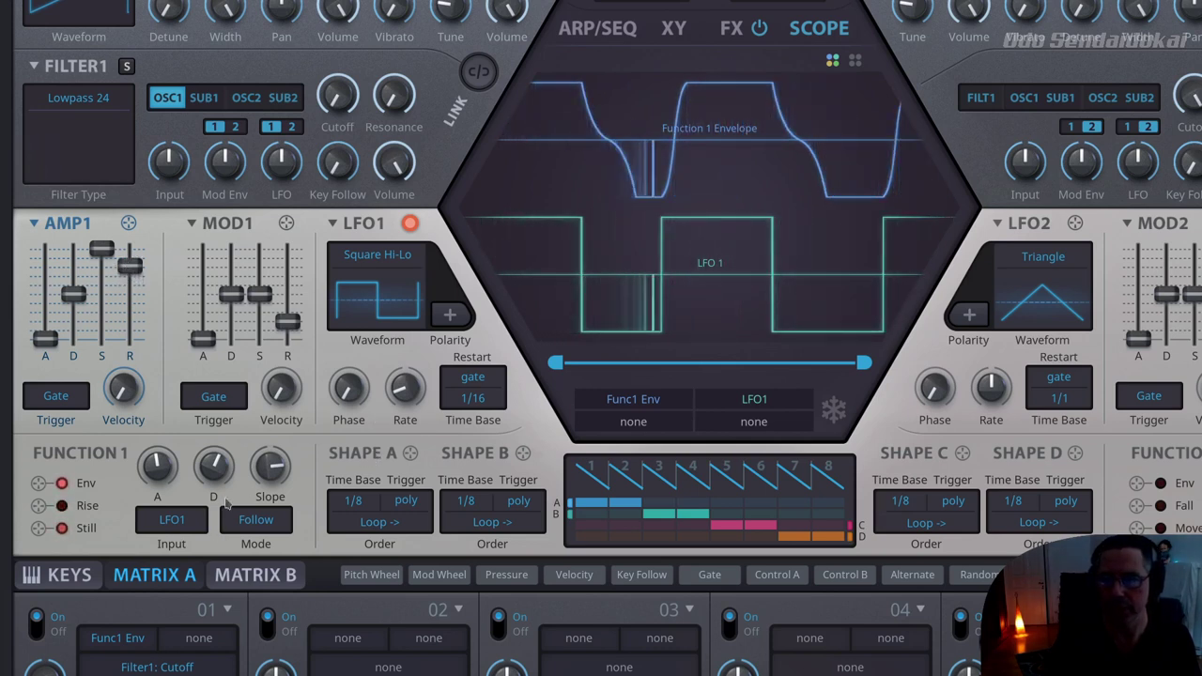
- Switch Function 1's mode to Follow (Gate)
click(282, 521)
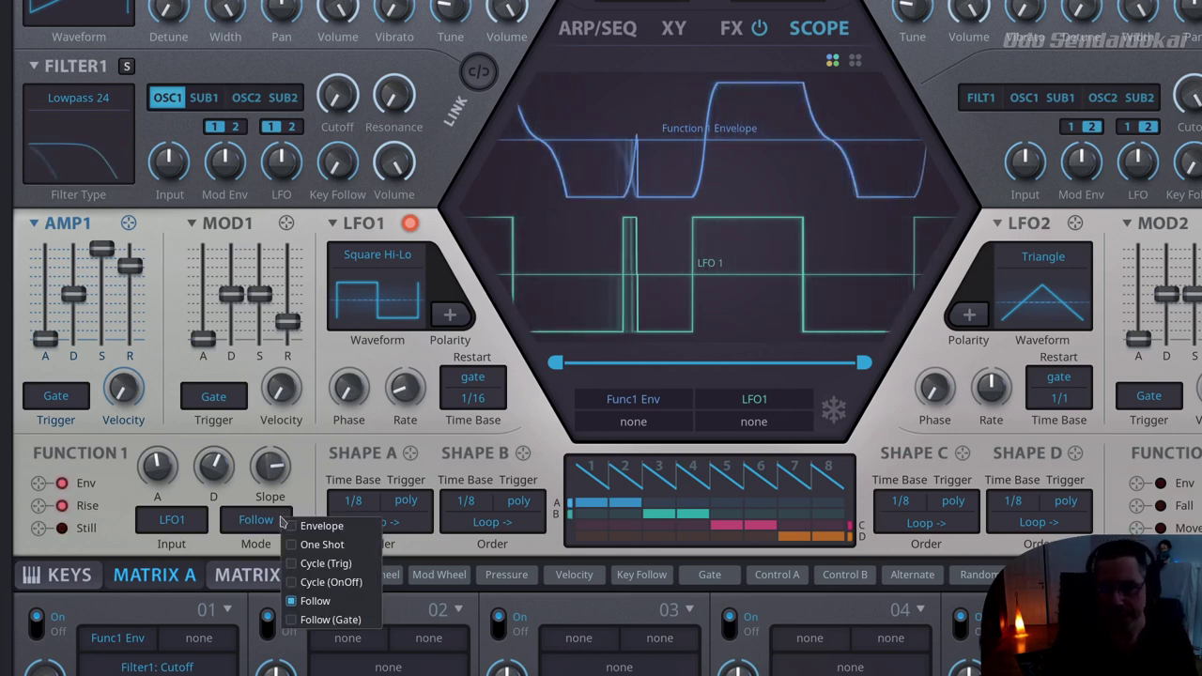
click(302, 627)
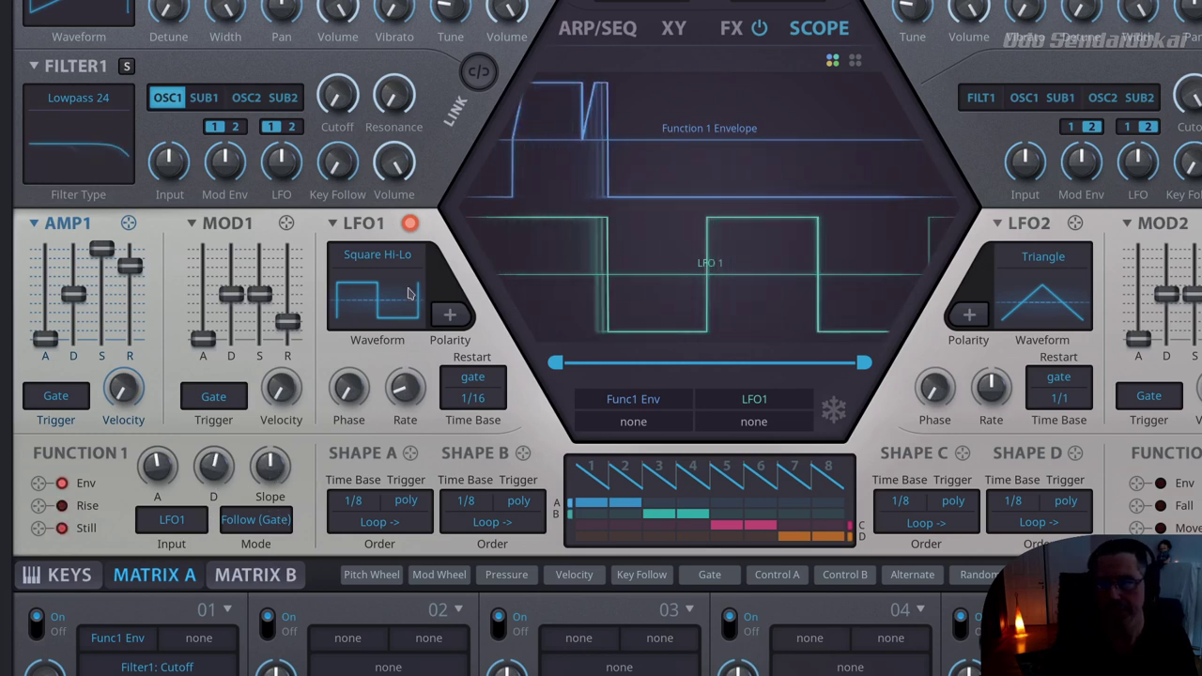
- Set LFO1 back to a triangle wave and shorten AMP1's release time
click(390, 260)
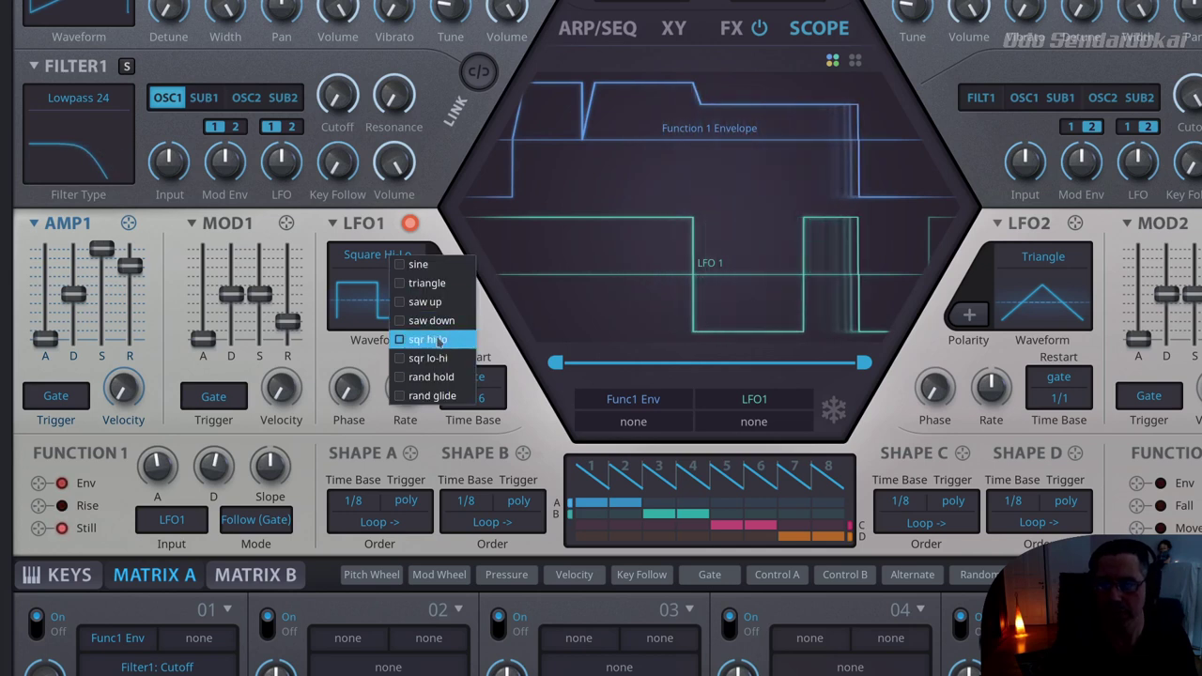
click(413, 279)
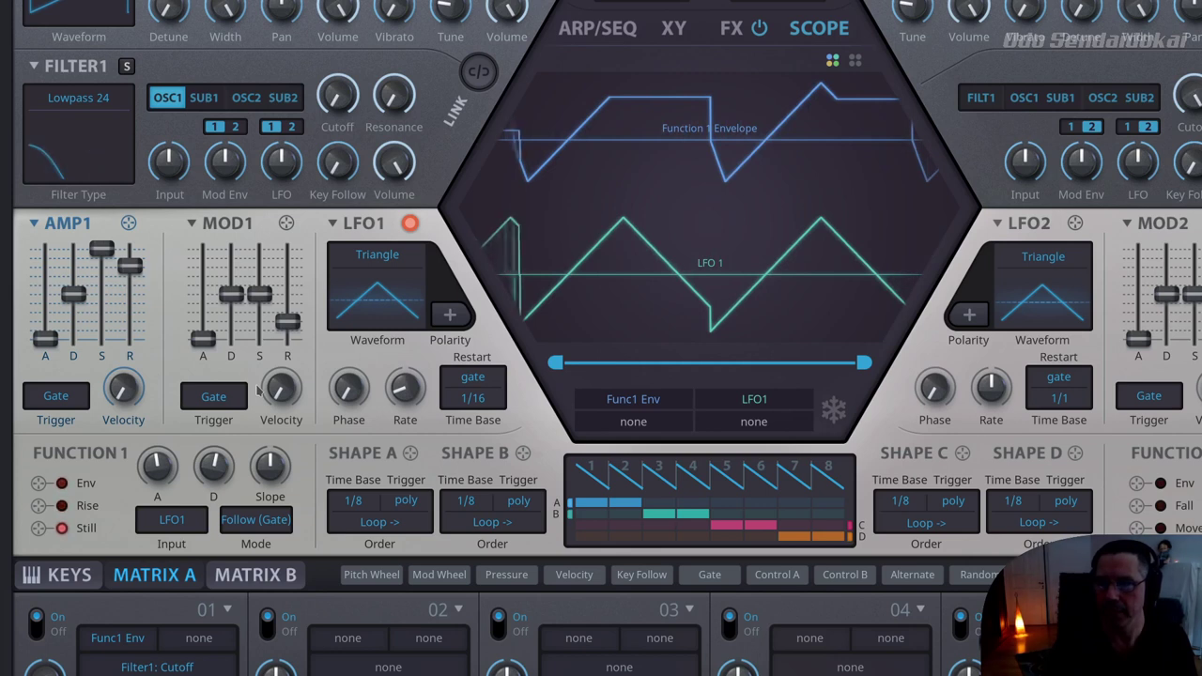
mouse_move(123, 272)
mouse_down()
mouse_move(128, 314)
mouse_move(127, 293)
mouse_up()
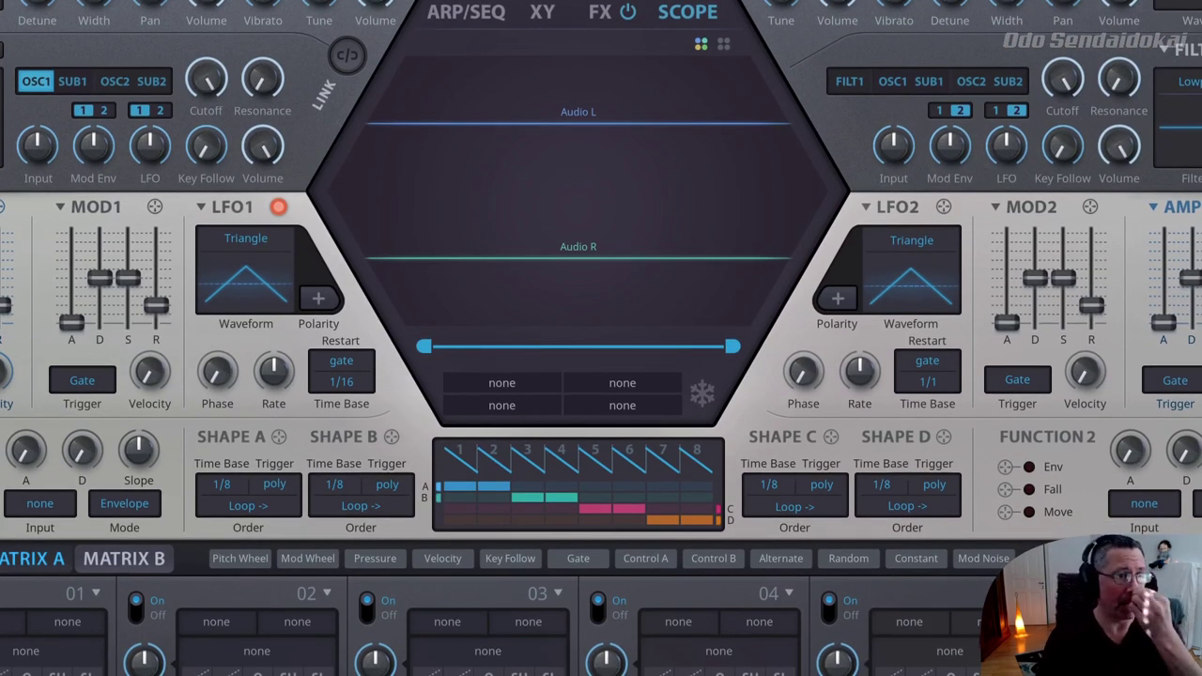
- Paint Shape A's lane across steps 1 to 5 and bring up step 1 for segment editing
mouse_move(374, 558)
mouse_down()
mouse_move(406, 559)
mouse_move(395, 544)
mouse_up()
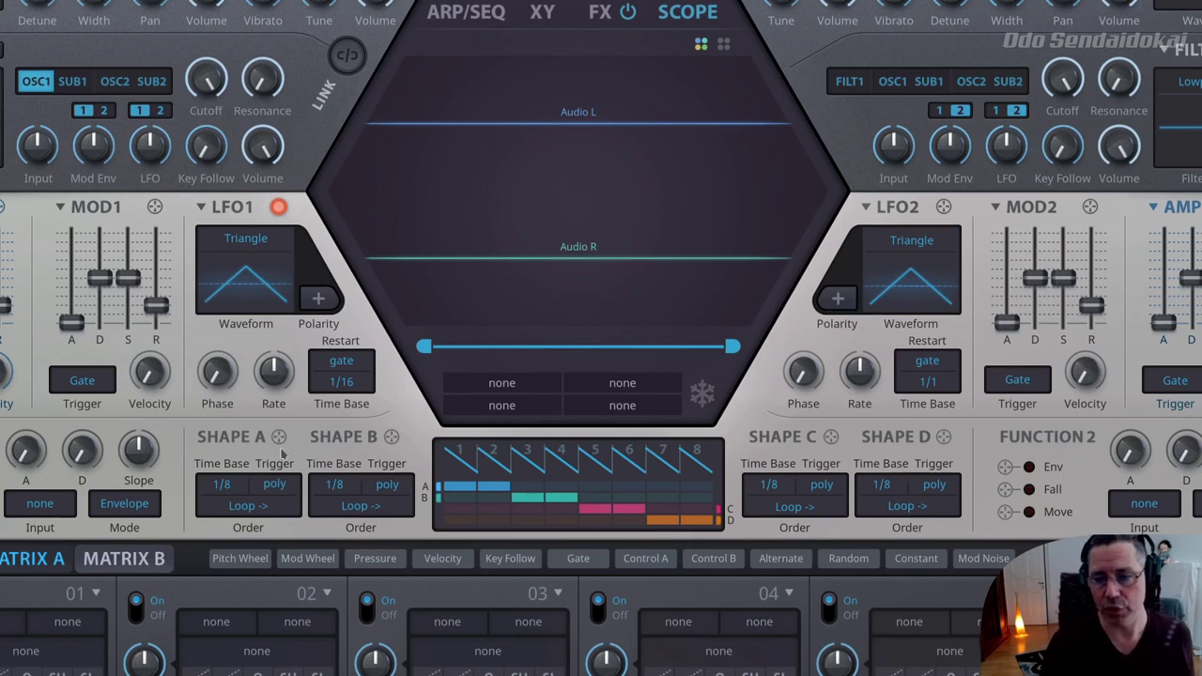
drag(390, 437, 460, 460)
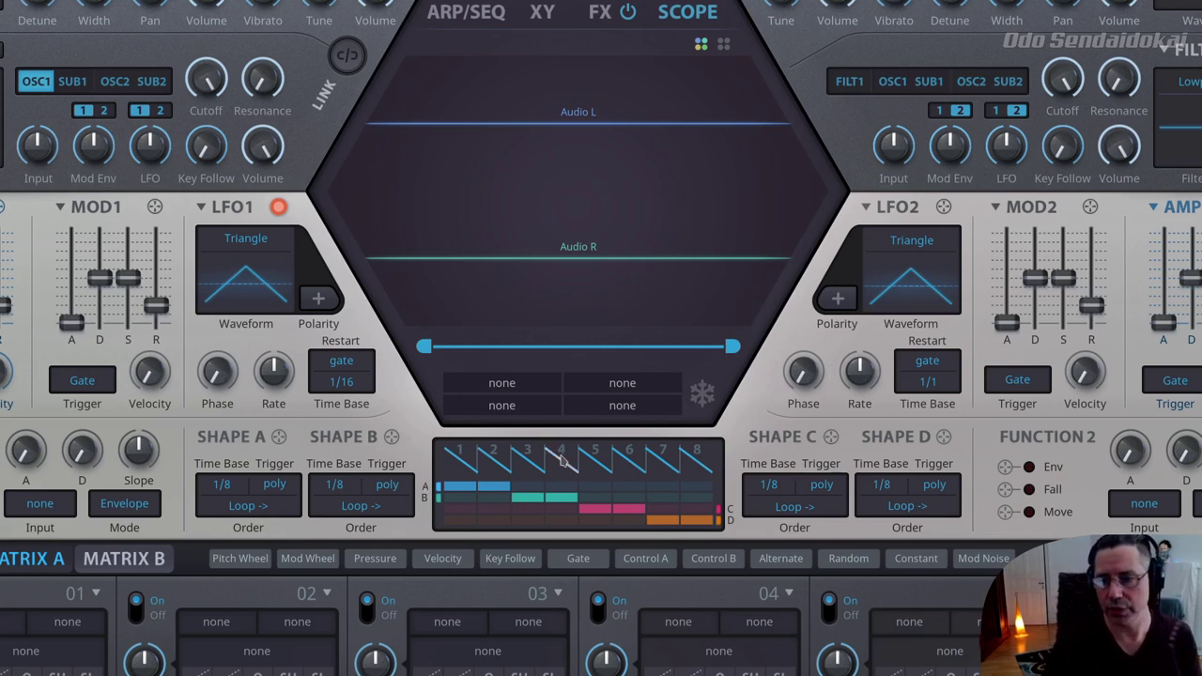
click(526, 487)
drag(554, 492, 691, 493)
click(626, 493)
drag(562, 493, 483, 492)
mouse_move(636, 493)
mouse_down()
mouse_move(708, 488)
mouse_move(482, 492)
mouse_move(714, 485)
mouse_move(682, 496)
mouse_up()
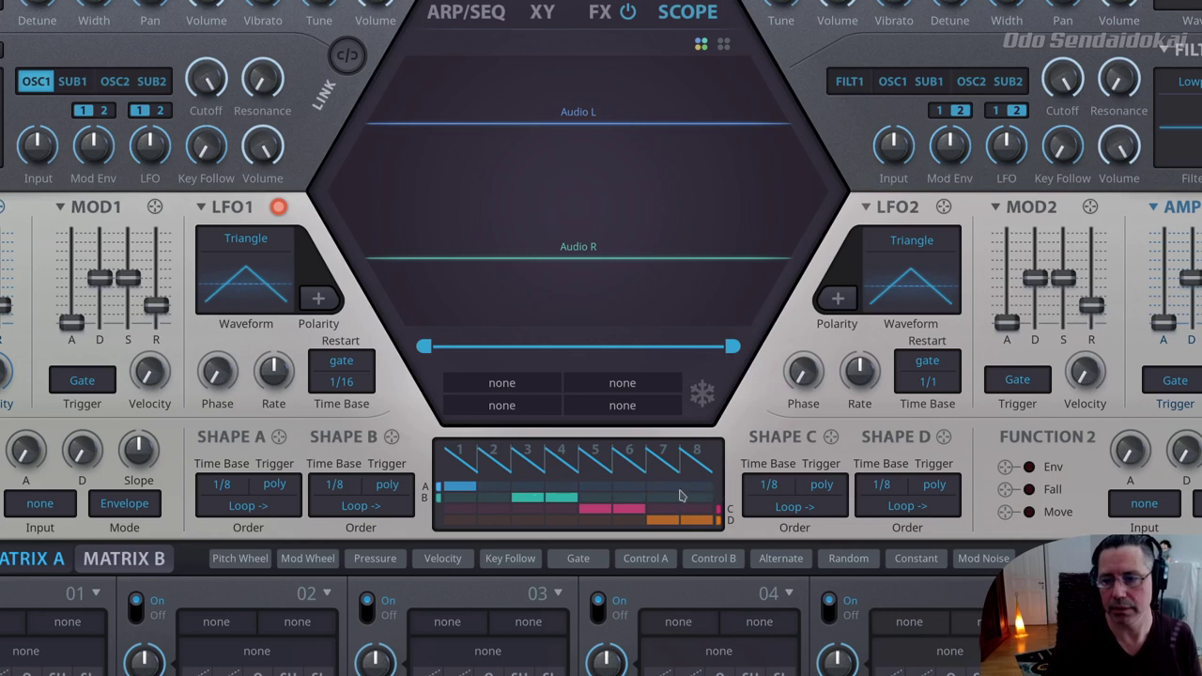
drag(487, 495, 605, 492)
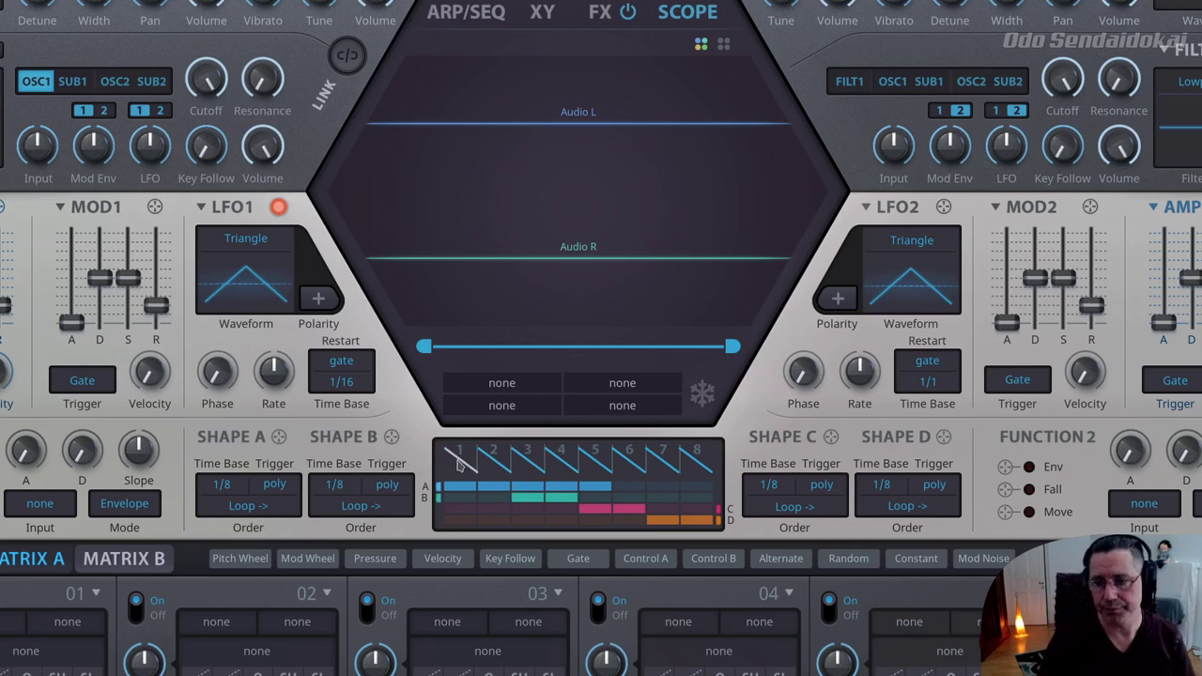
click(458, 464)
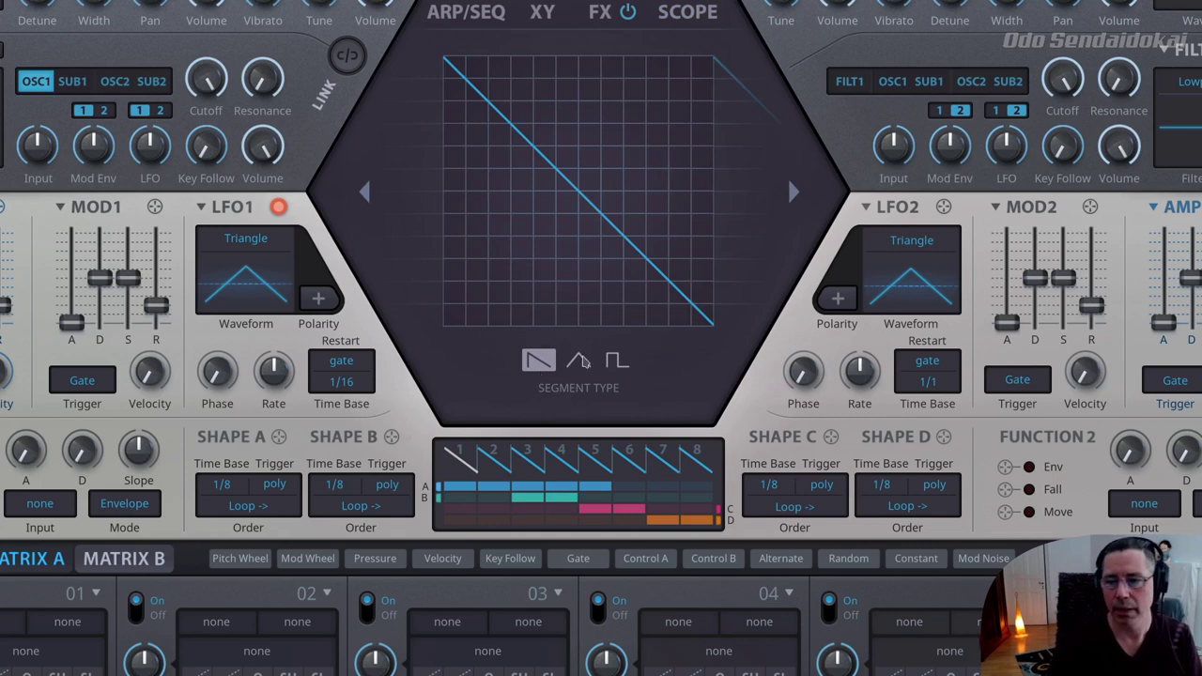
- Try triangle and square shapes on step 1, then return it to a ramp
click(579, 362)
click(620, 363)
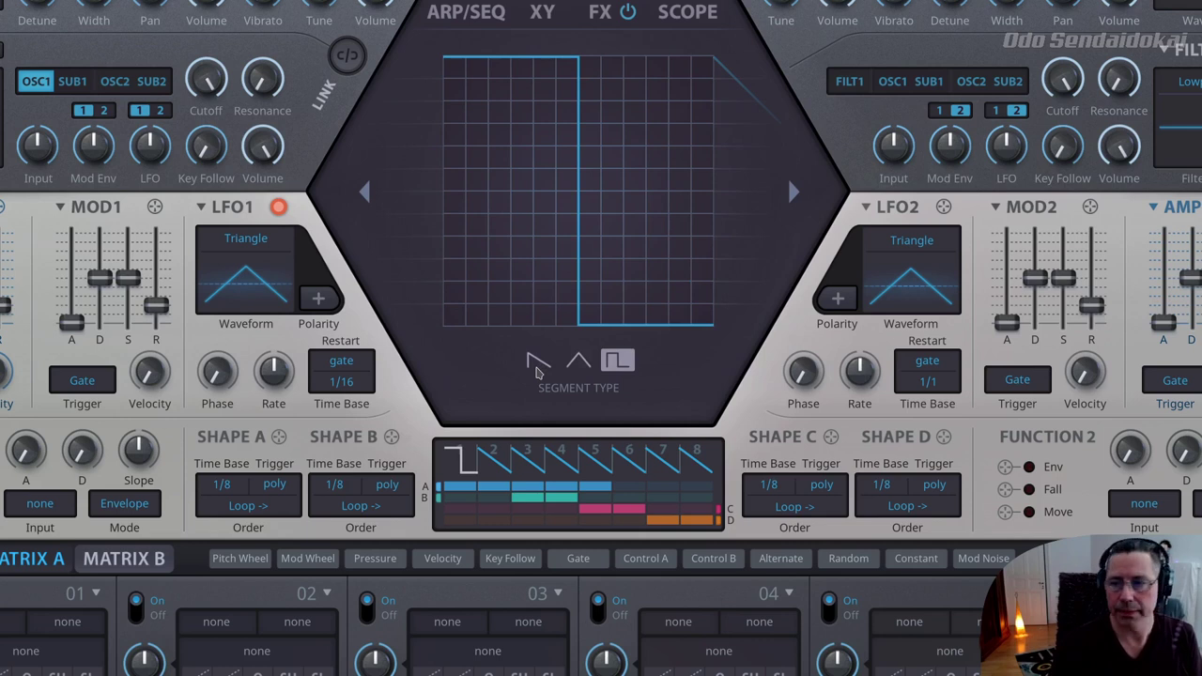
click(538, 364)
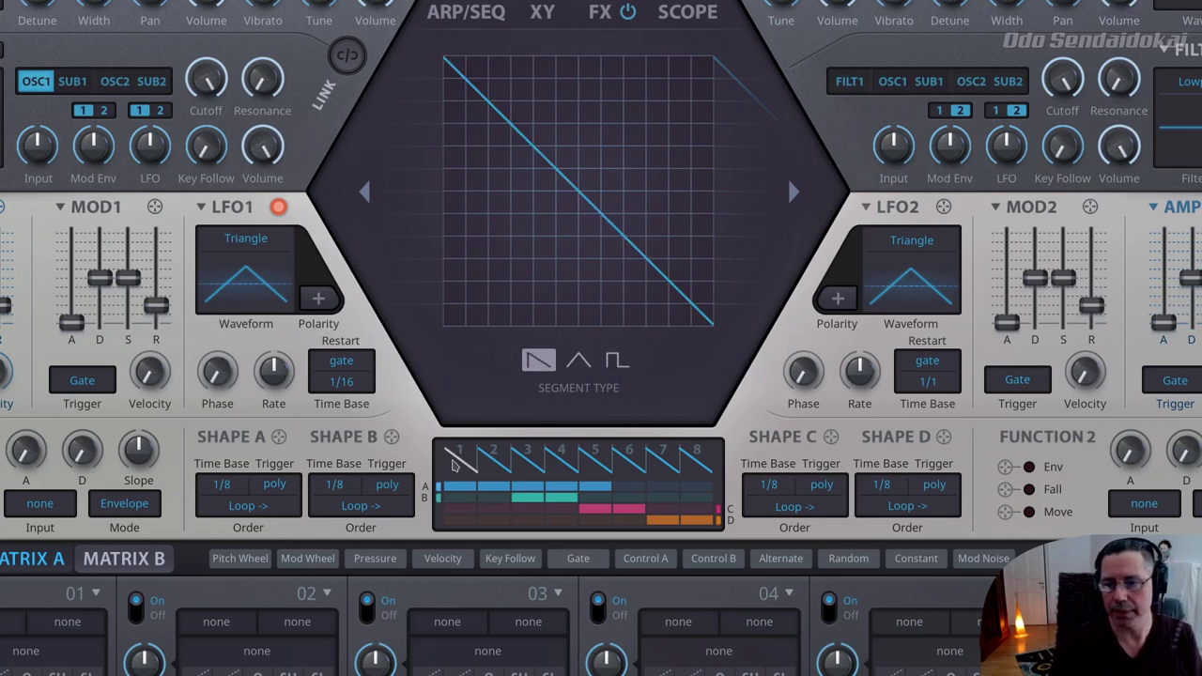
click(453, 463)
click(459, 467)
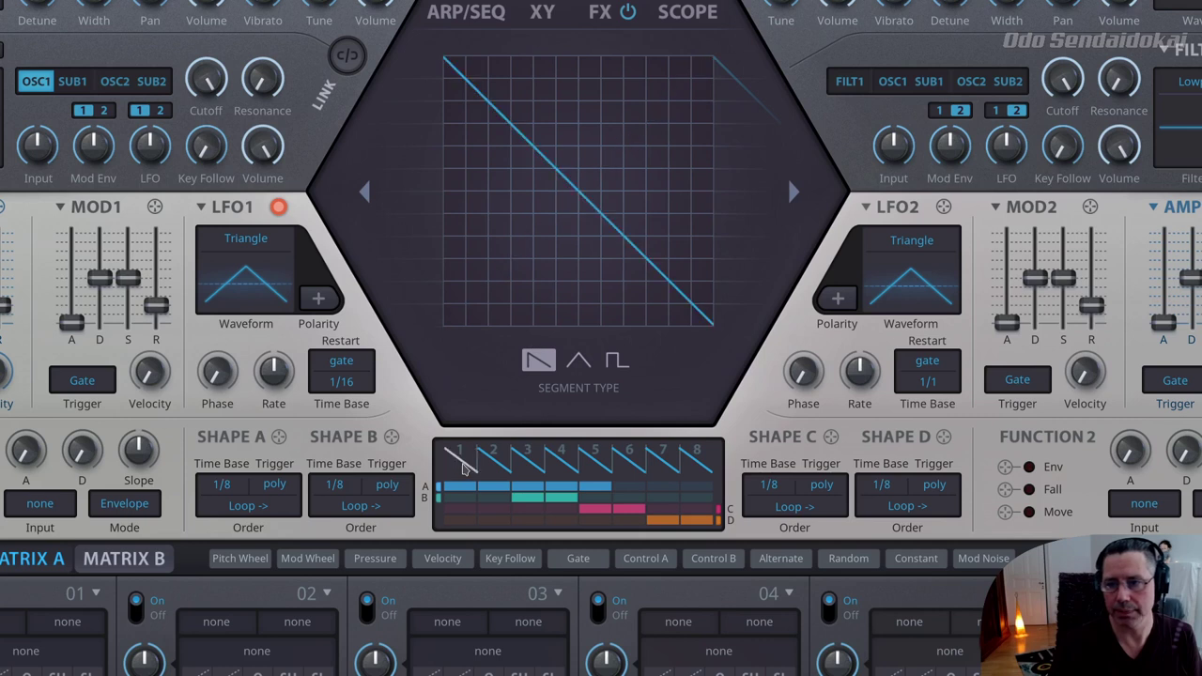
click(463, 469)
- Flip steps 3, 5 and 7 to rising ramps, leaving step 2 falling
click(501, 465)
click(503, 464)
click(503, 465)
click(531, 464)
click(531, 464)
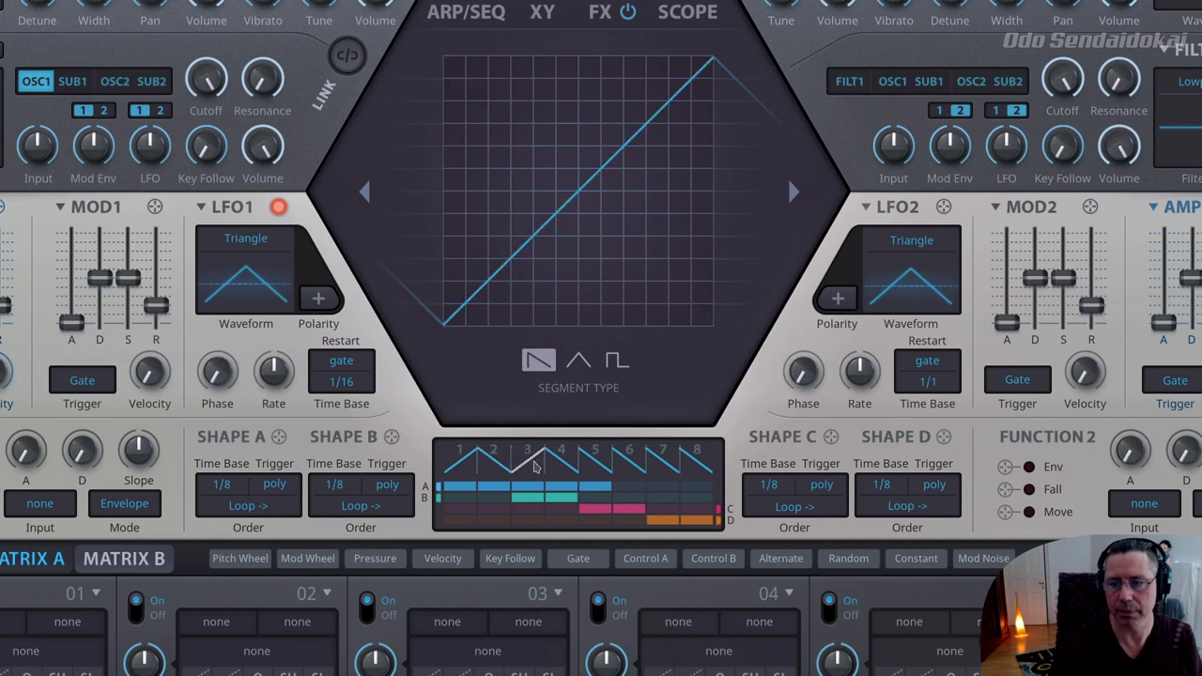
click(597, 469)
click(597, 470)
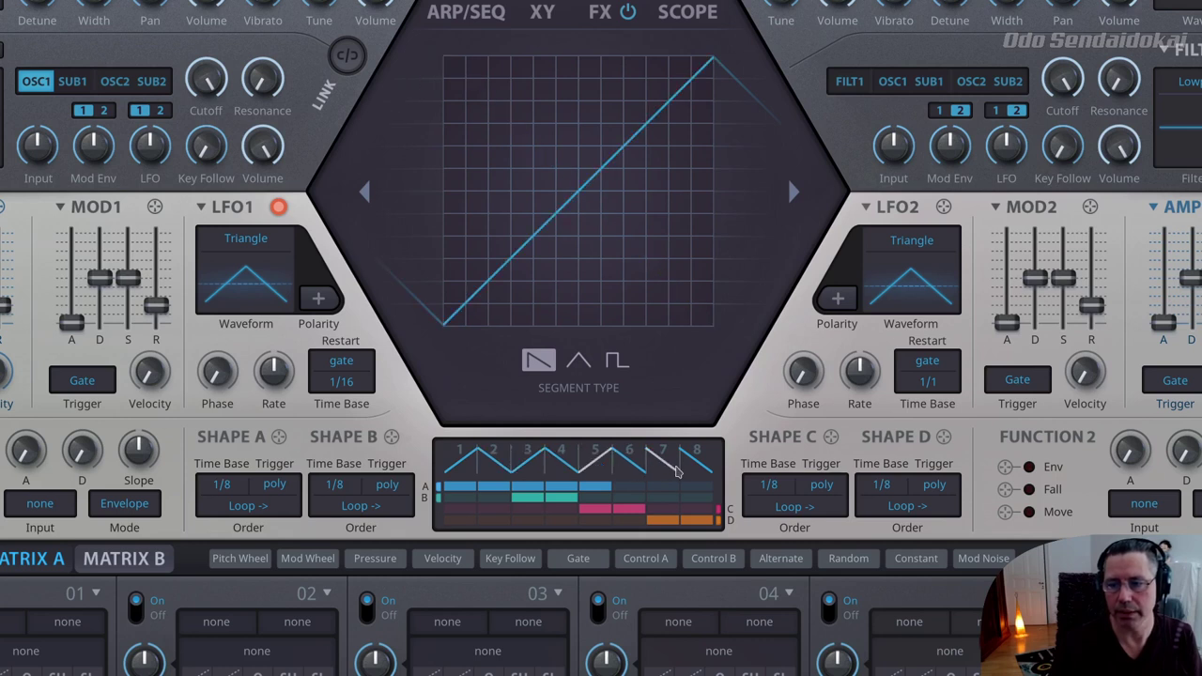
click(673, 469)
click(674, 470)
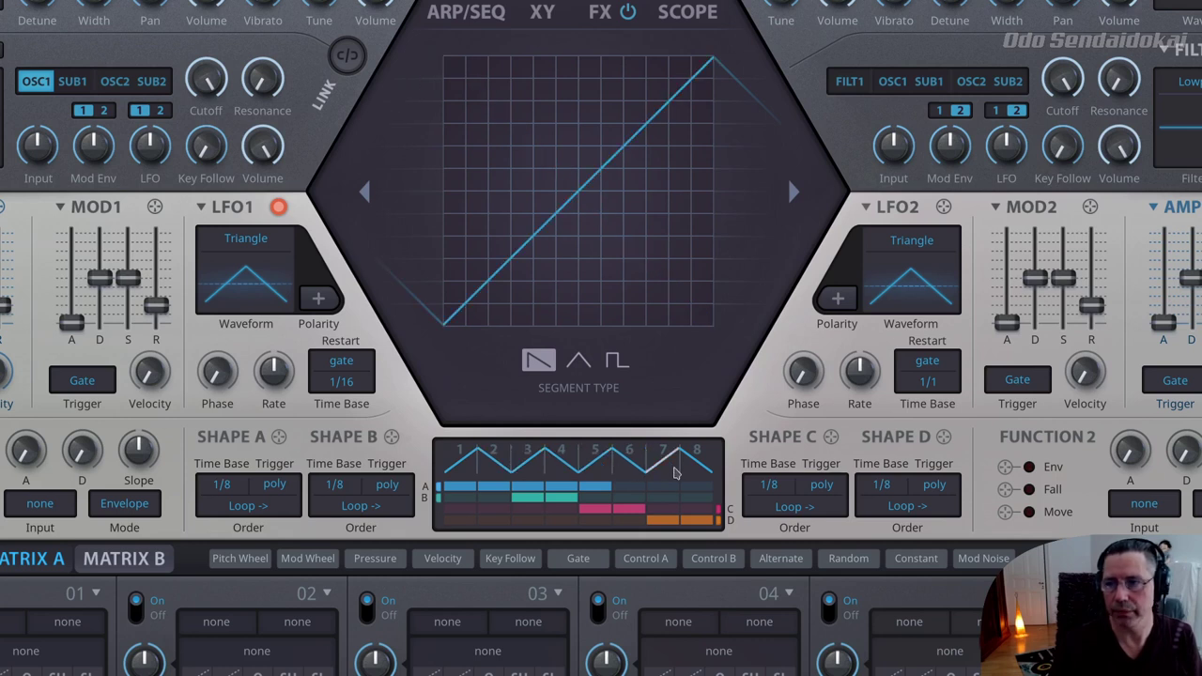
- Set step 1 back to a falling ramp
click(465, 469)
click(464, 469)
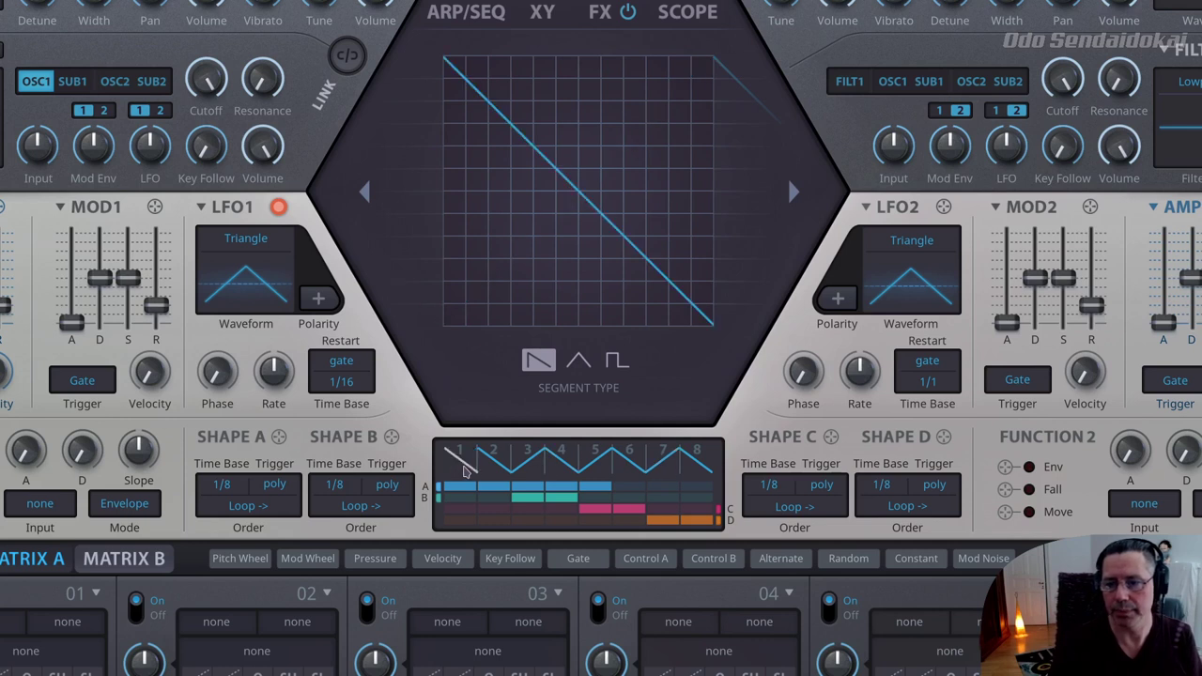
click(465, 471)
click(465, 472)
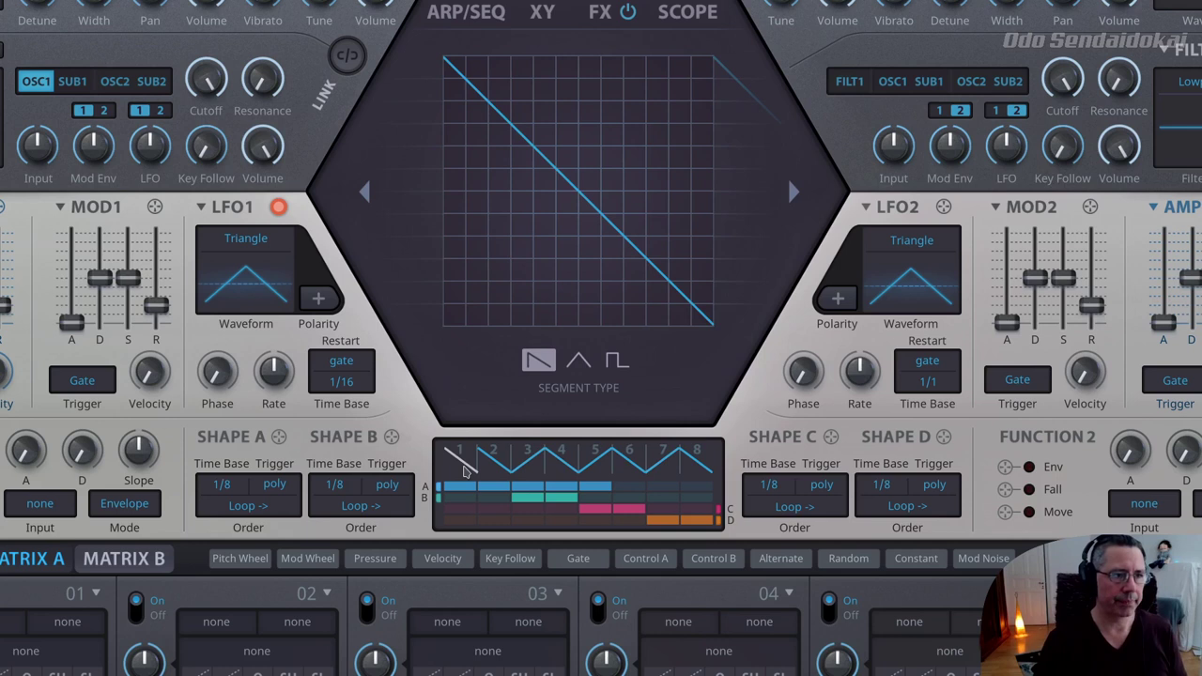
mouse_move(558, 273)
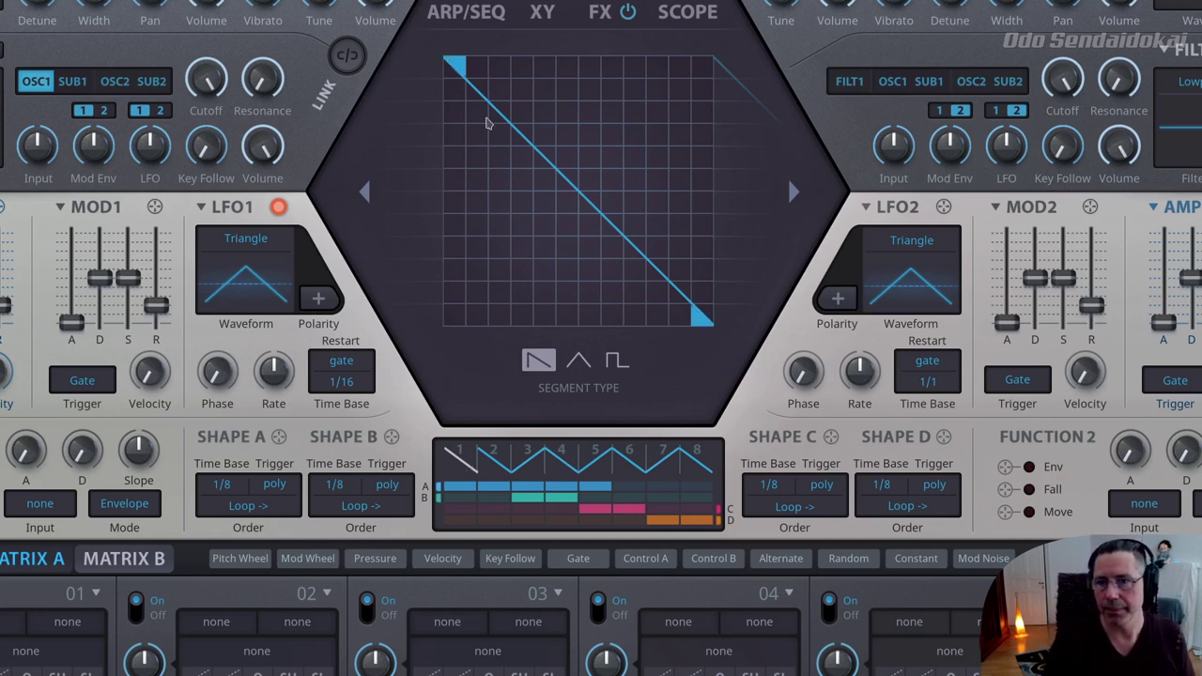
mouse_move(458, 72)
mouse_down()
mouse_move(456, 194)
mouse_move(448, 70)
mouse_up()
mouse_move(706, 324)
mouse_down()
mouse_move(706, 146)
mouse_move(706, 326)
mouse_up()
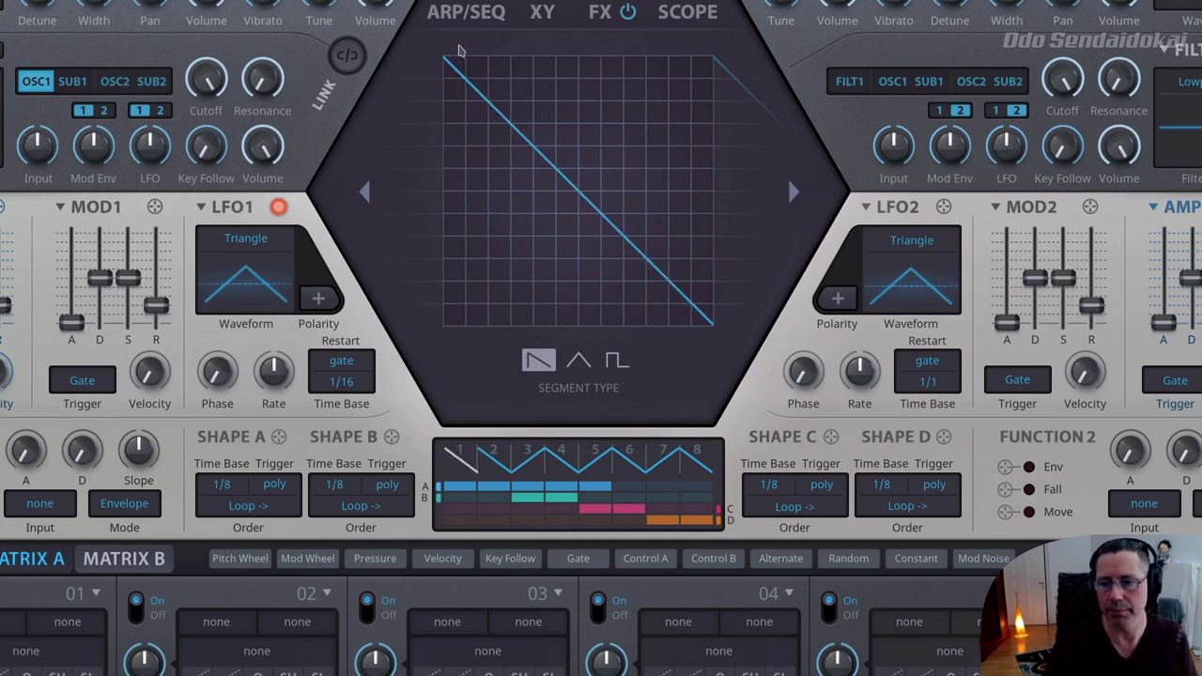
mouse_move(453, 68)
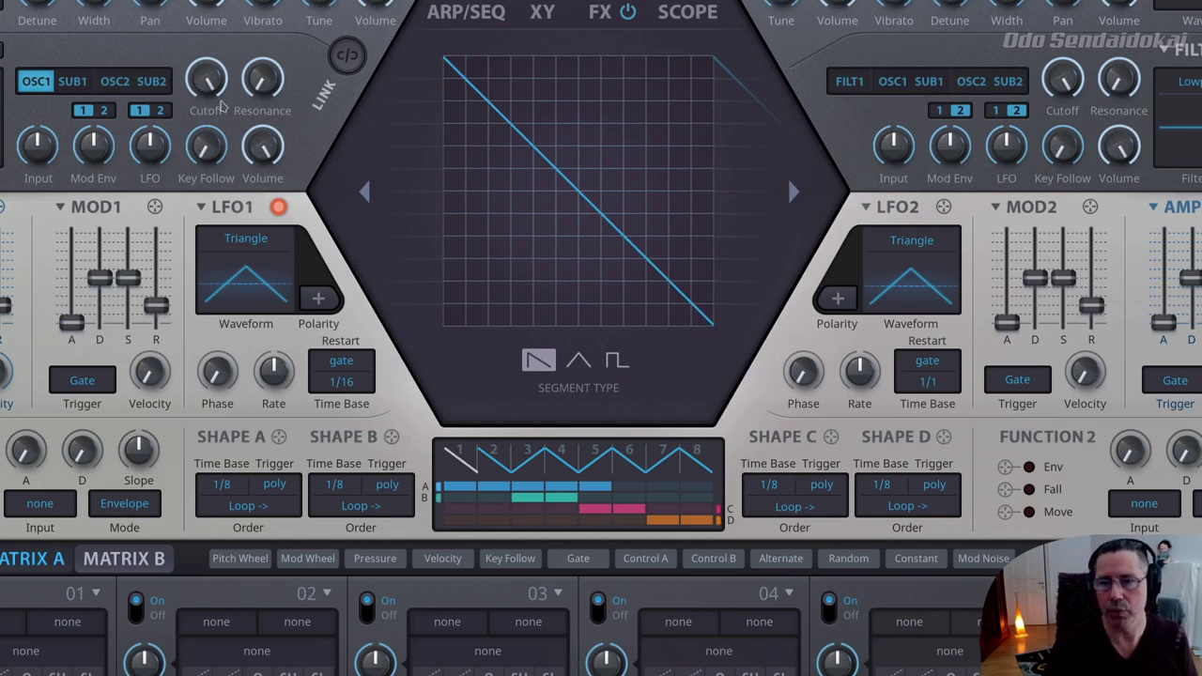
mouse_move(450, 58)
mouse_down()
mouse_move(451, 121)
mouse_move(457, 54)
mouse_up()
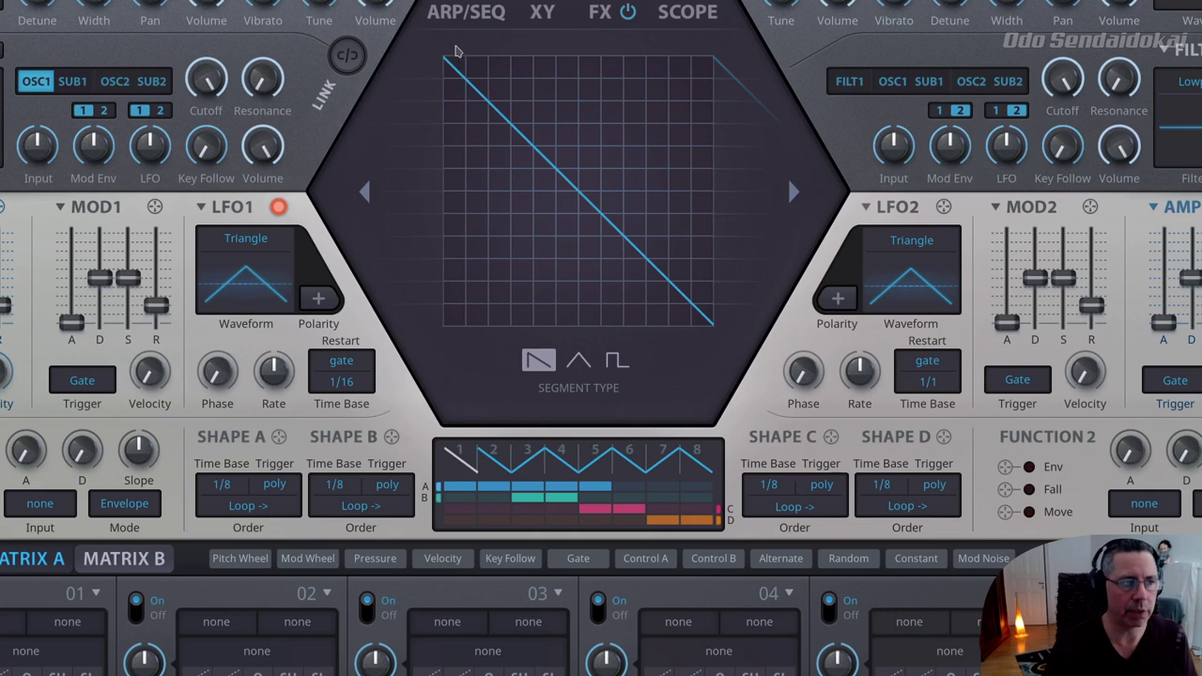
mouse_move(592, 196)
mouse_down()
mouse_move(660, 27)
mouse_move(573, 324)
mouse_move(607, 241)
mouse_move(601, 197)
mouse_up()
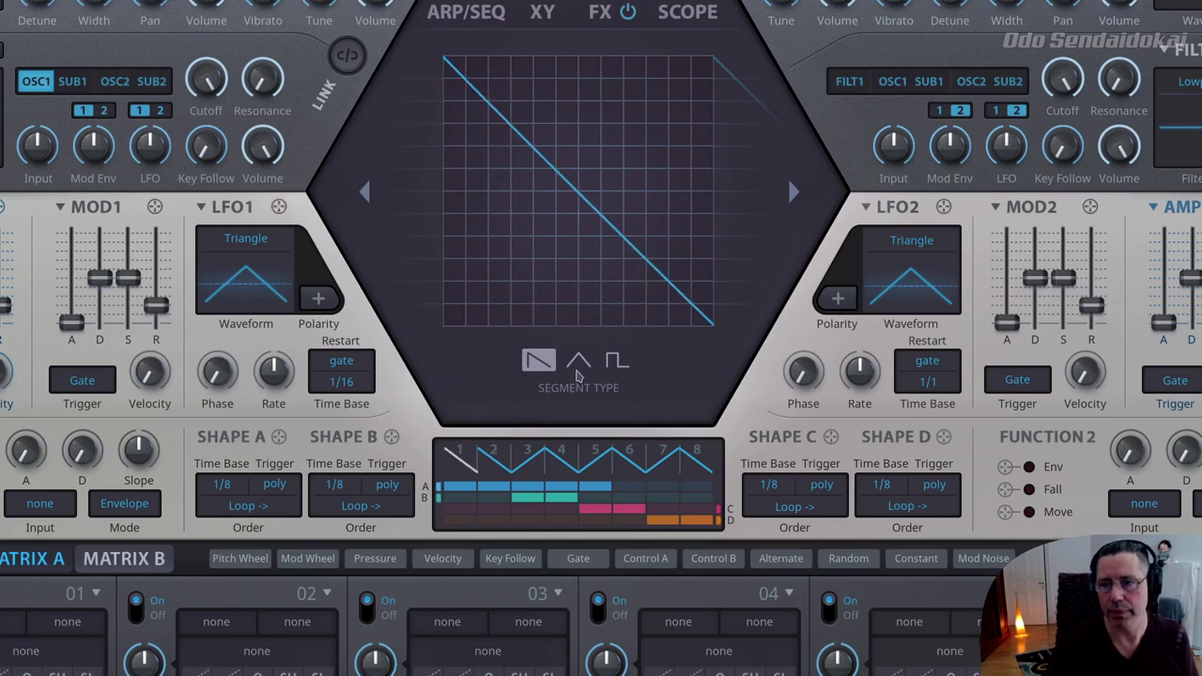
click(578, 364)
drag(508, 205, 429, 209)
click(617, 361)
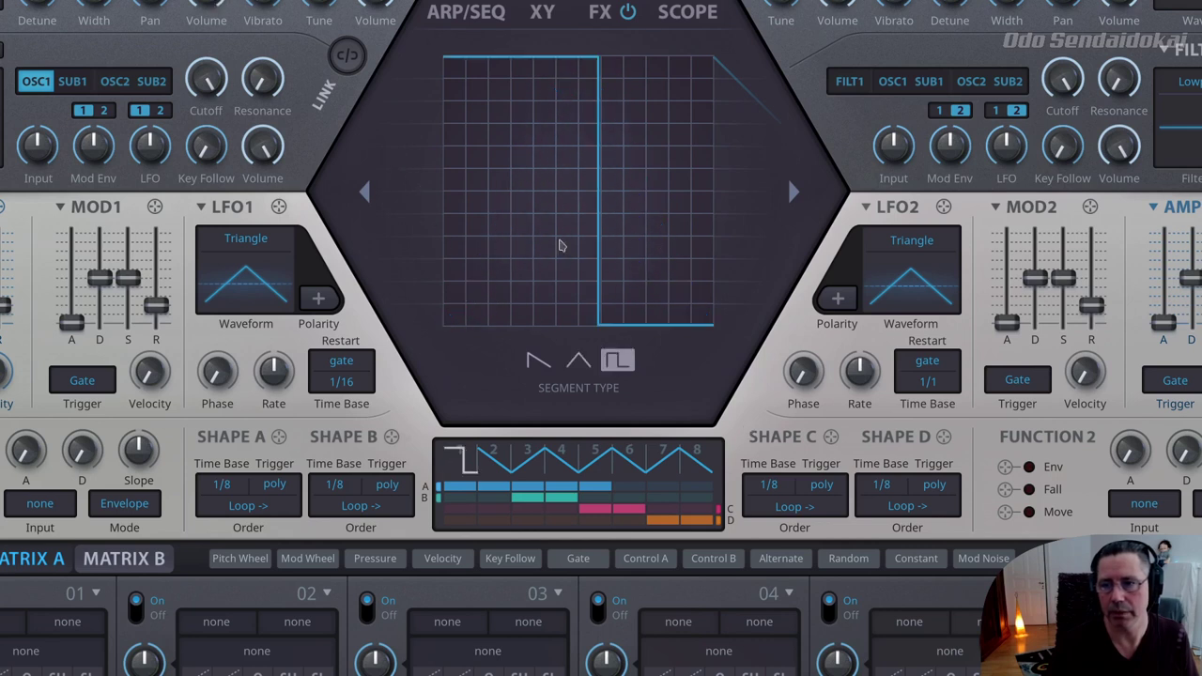
drag(590, 208, 545, 295)
click(537, 366)
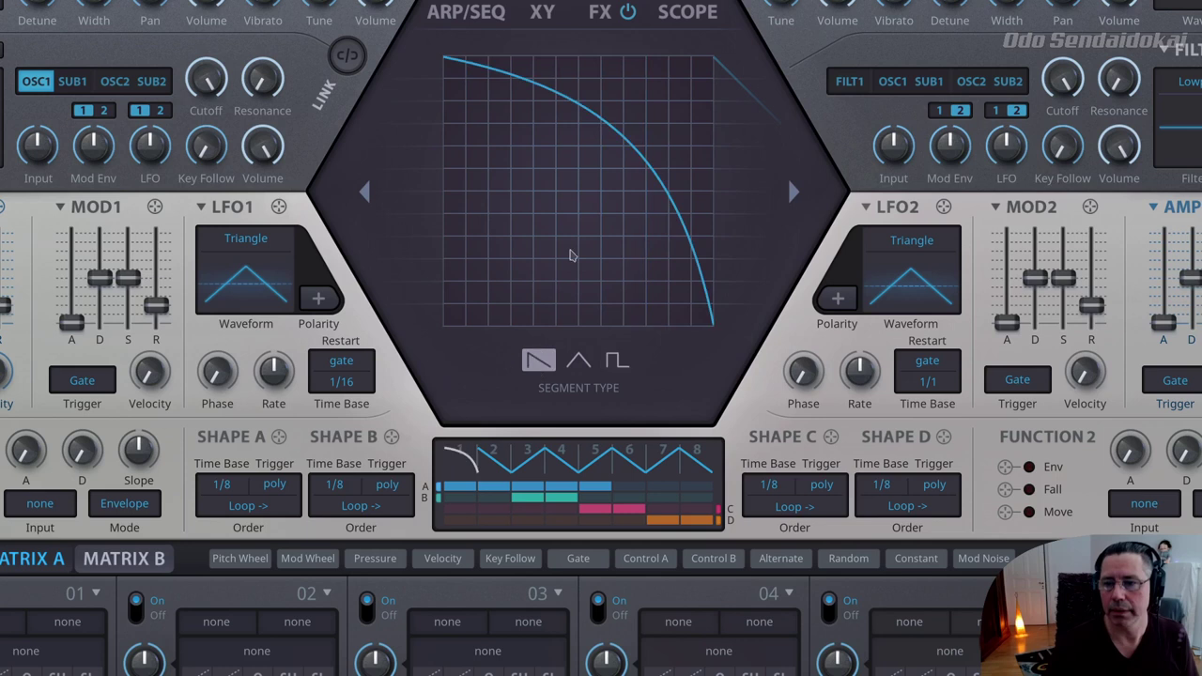
double_click(581, 166)
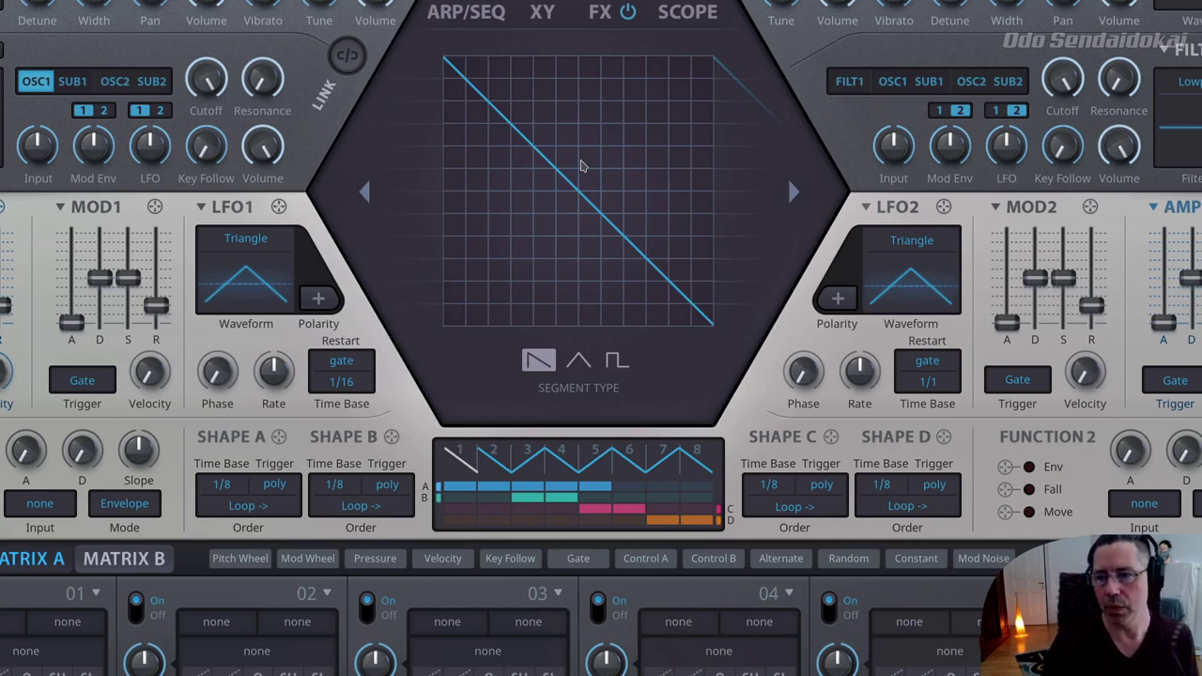
click(571, 203)
- Refine step 1's triple saw, raising the tooth bottoms toward mid-height, and select step 2
scroll(573, 205, up, 4)
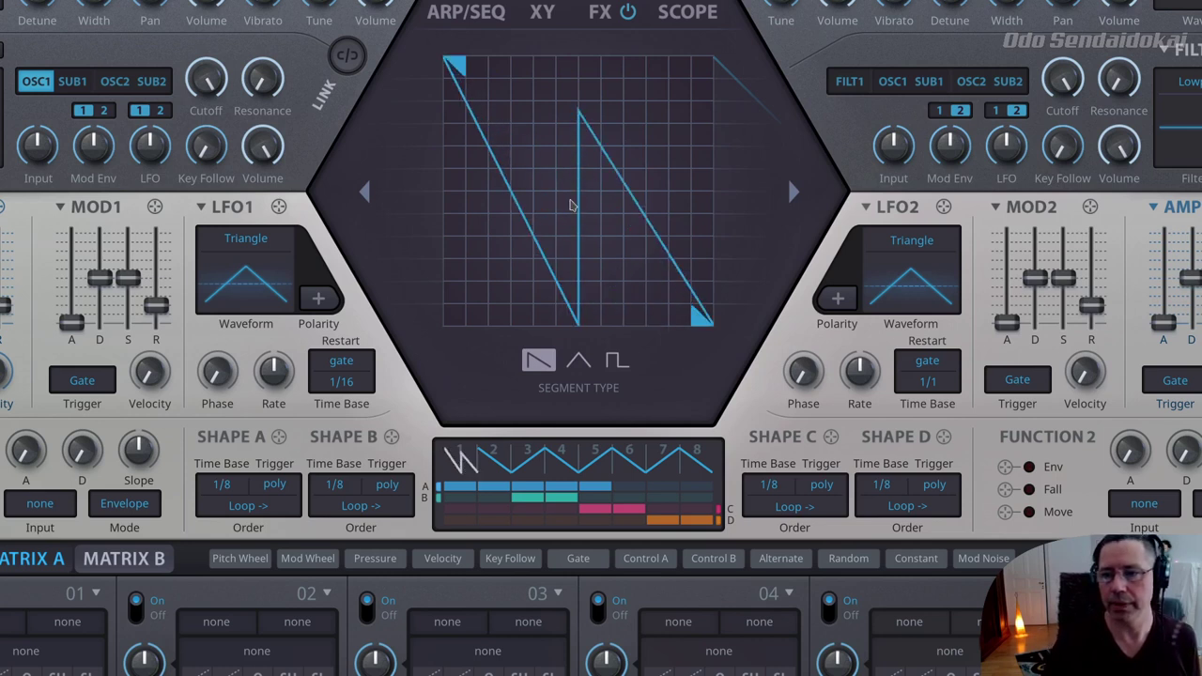
scroll(572, 205, up, 3)
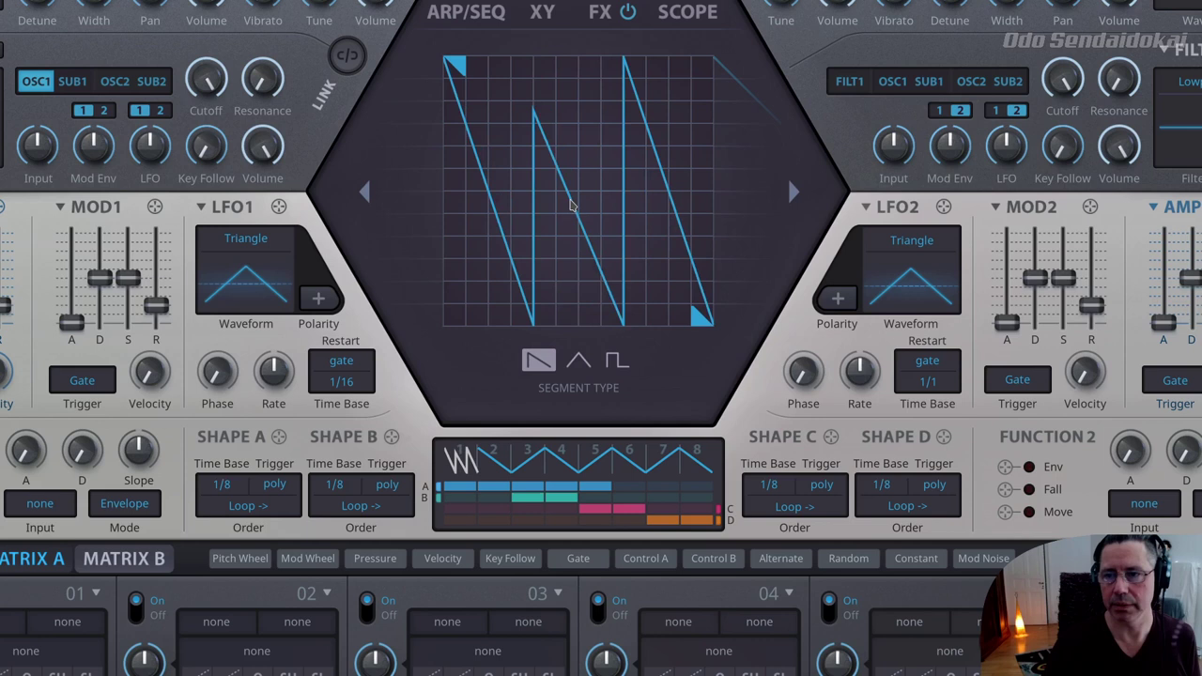
scroll(573, 205, down, 3)
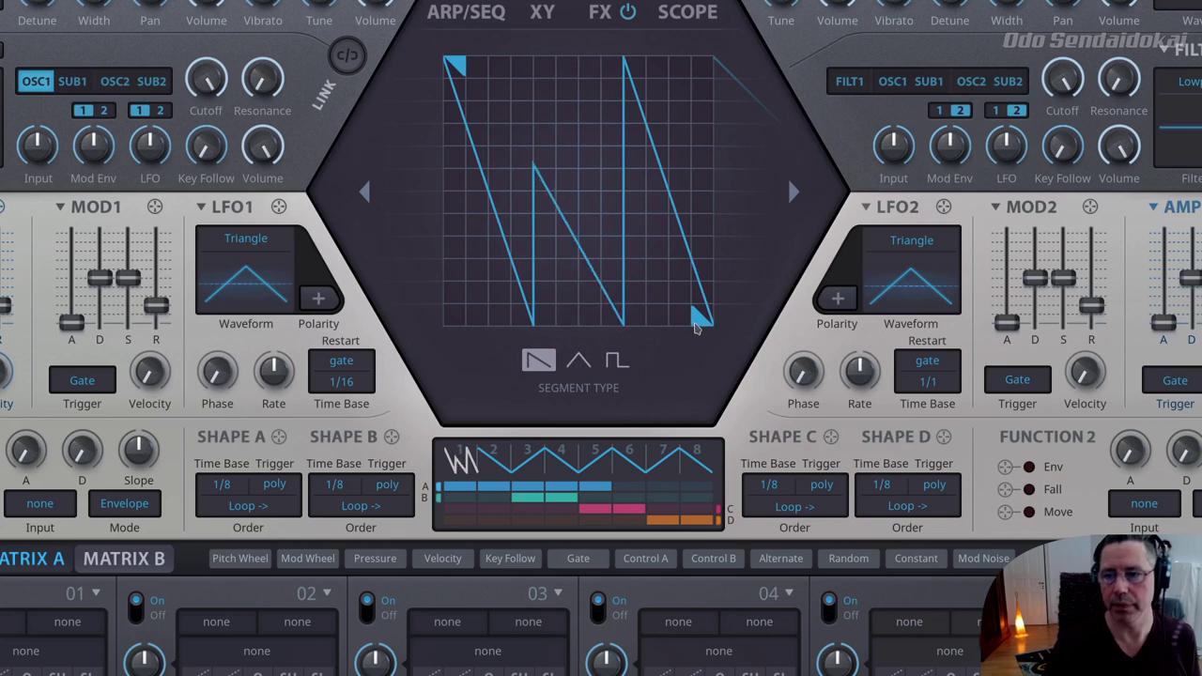
mouse_move(452, 67)
mouse_down()
mouse_move(464, 209)
mouse_move(454, 66)
mouse_up()
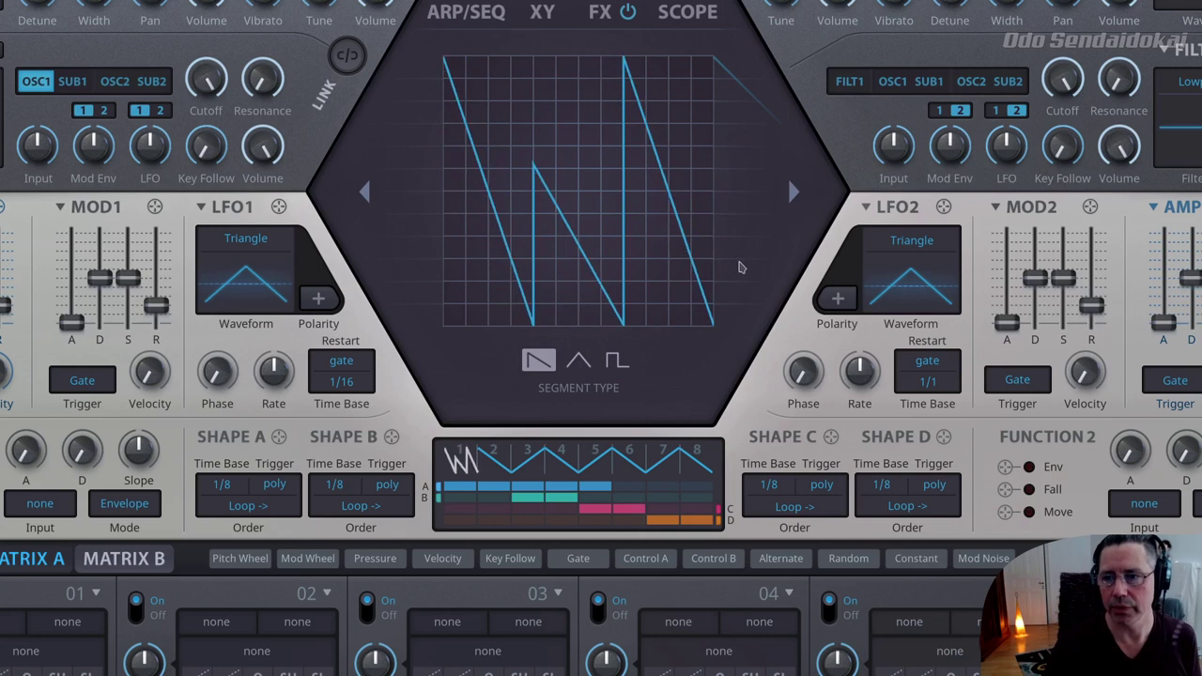
drag(705, 325, 723, 364)
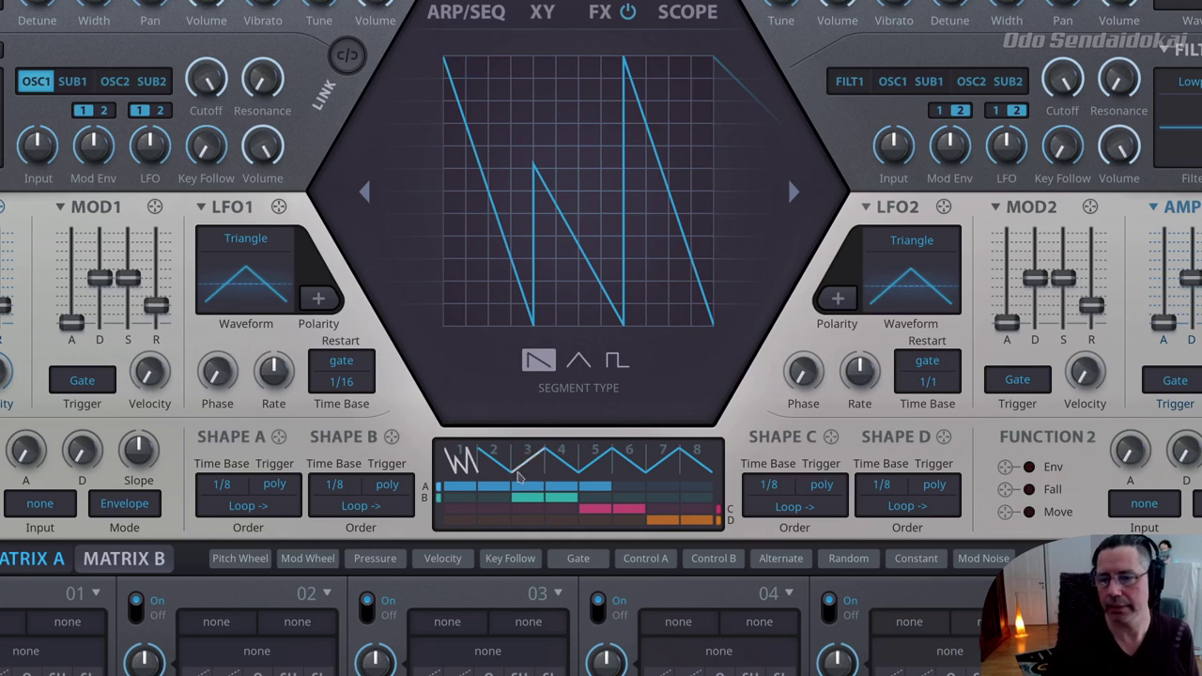
click(477, 460)
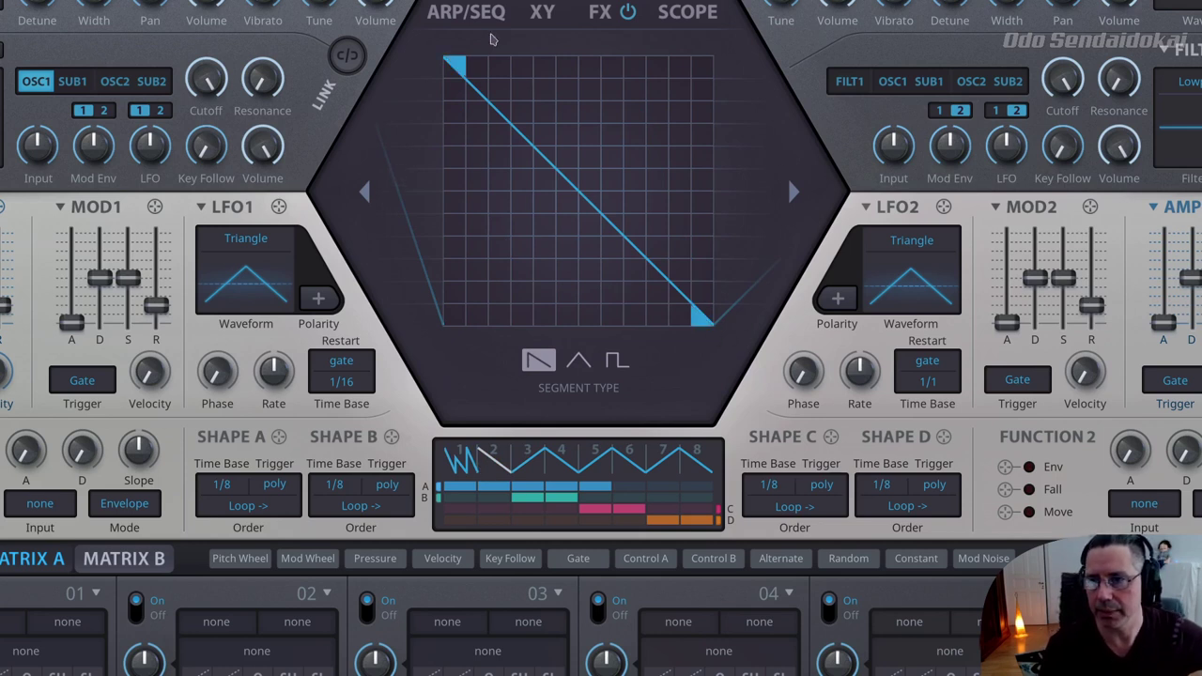
- Reshape step 2 into a saw with a flat dip along the bottom
drag(455, 64, 464, 381)
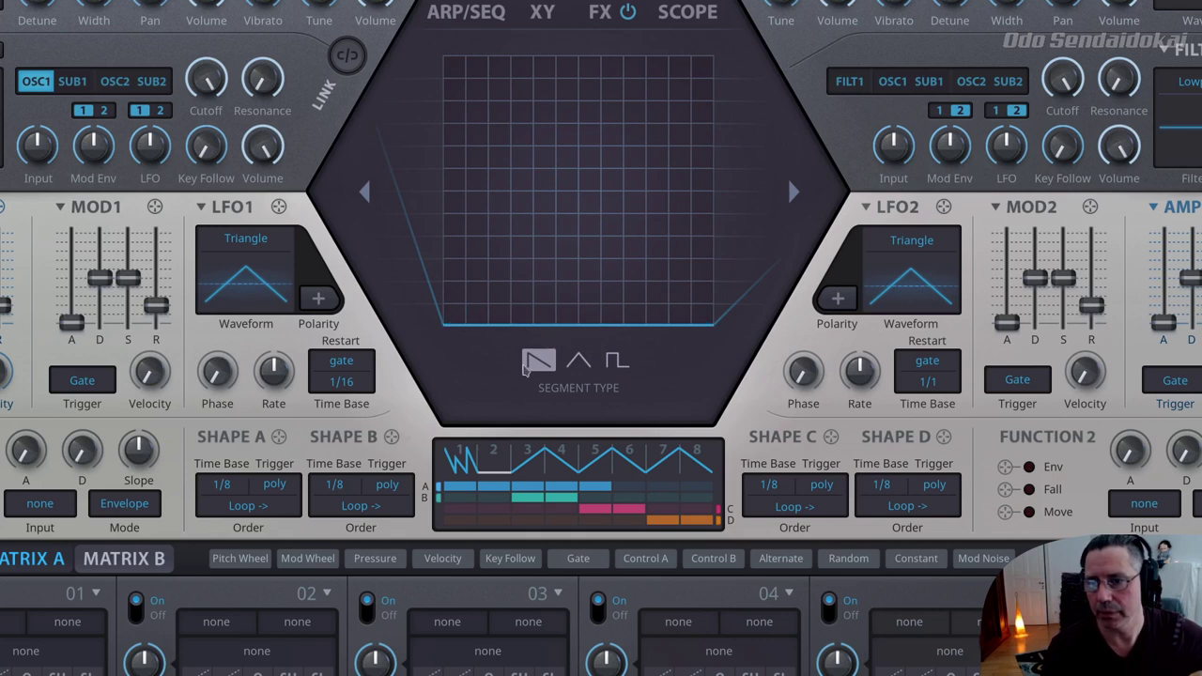
drag(450, 322, 451, 61)
mouse_move(563, 183)
mouse_down()
mouse_move(535, 324)
mouse_move(568, 58)
mouse_move(615, 58)
mouse_up()
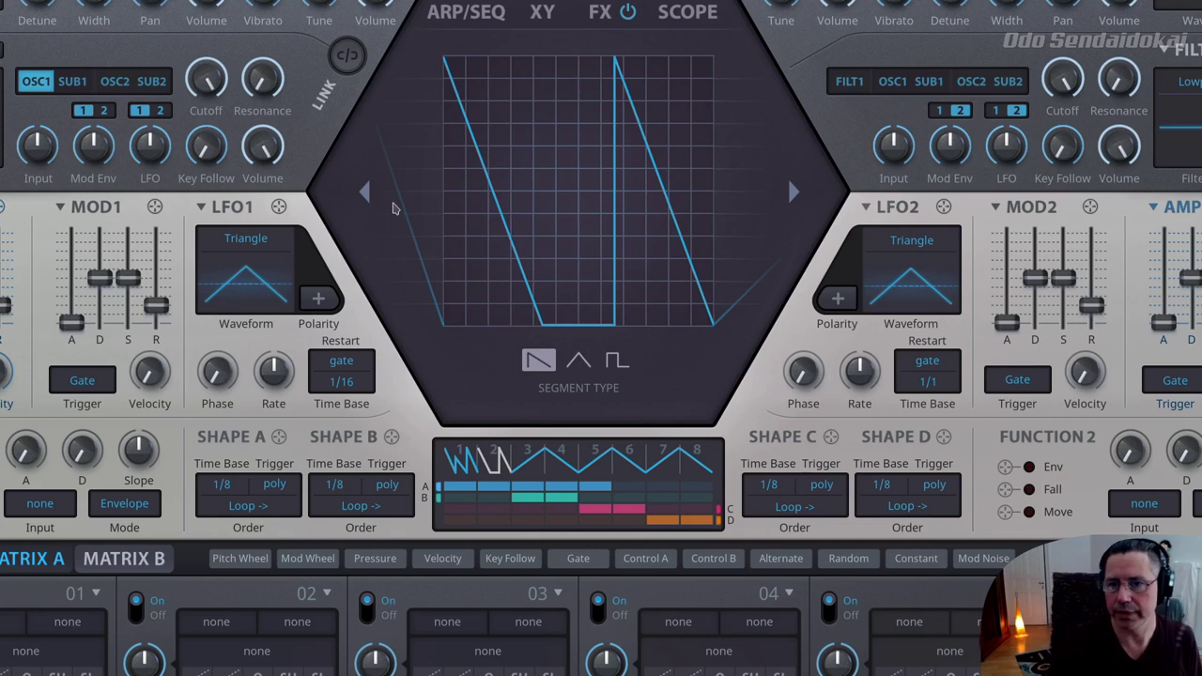
- Browse forward and back through the sequence segments, ending on segment 3
click(794, 192)
click(363, 193)
click(793, 195)
click(793, 194)
click(793, 194)
click(794, 194)
click(365, 195)
click(366, 195)
click(365, 195)
click(365, 195)
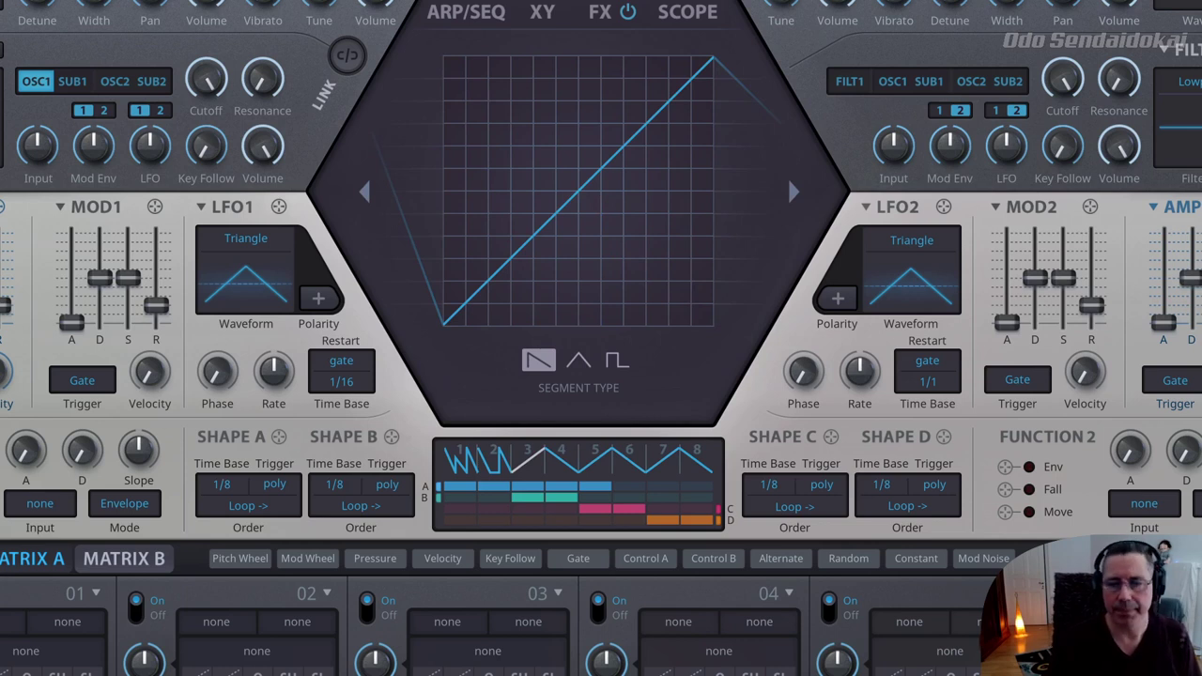
click(275, 488)
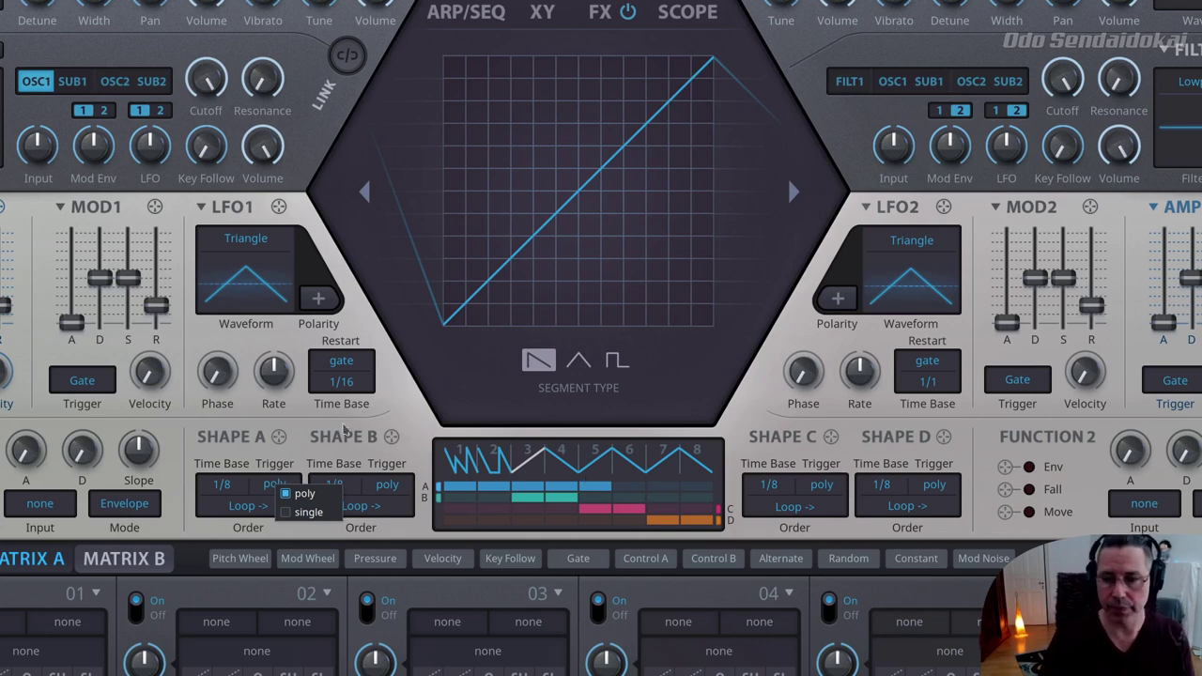
- Route Shape A to Filter 1 cutoff, and switch its trigger to single and back to poly
click(280, 456)
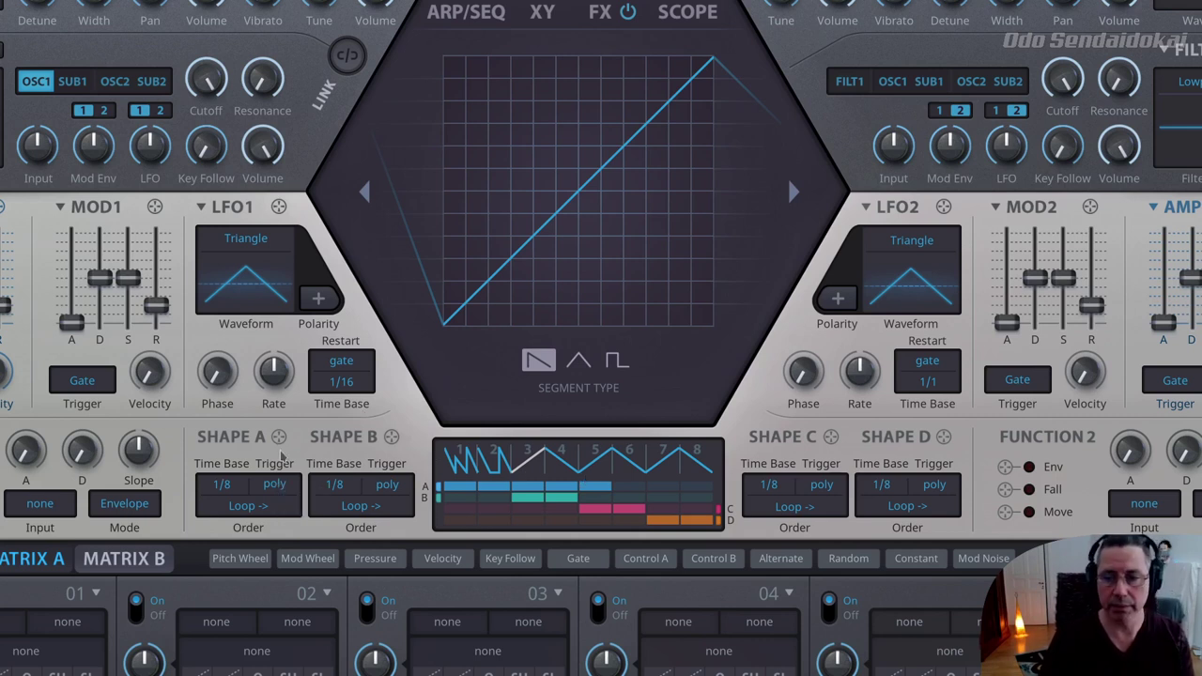
drag(278, 436, 207, 82)
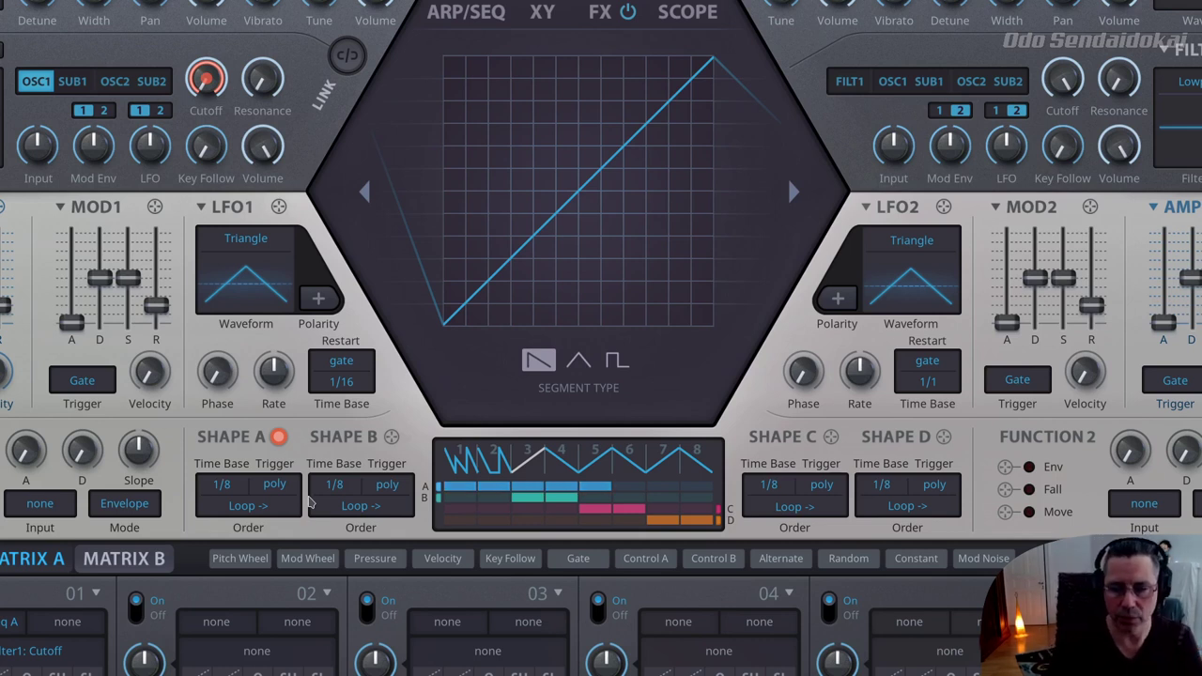
click(276, 484)
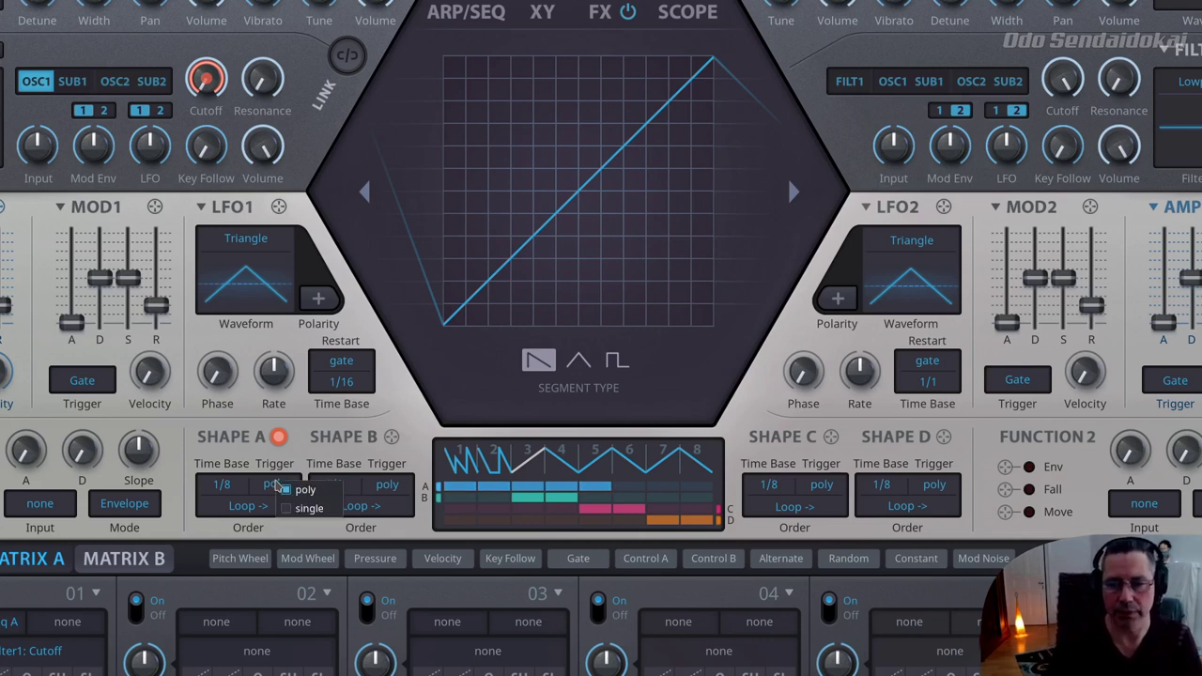
click(298, 512)
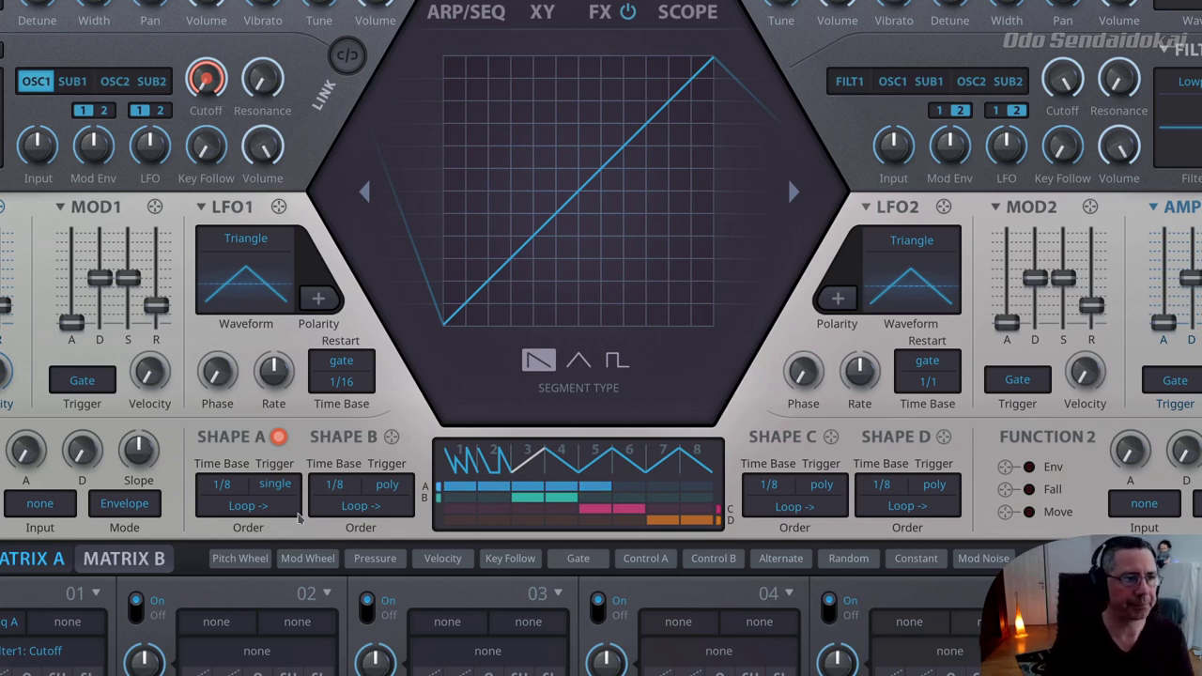
click(275, 485)
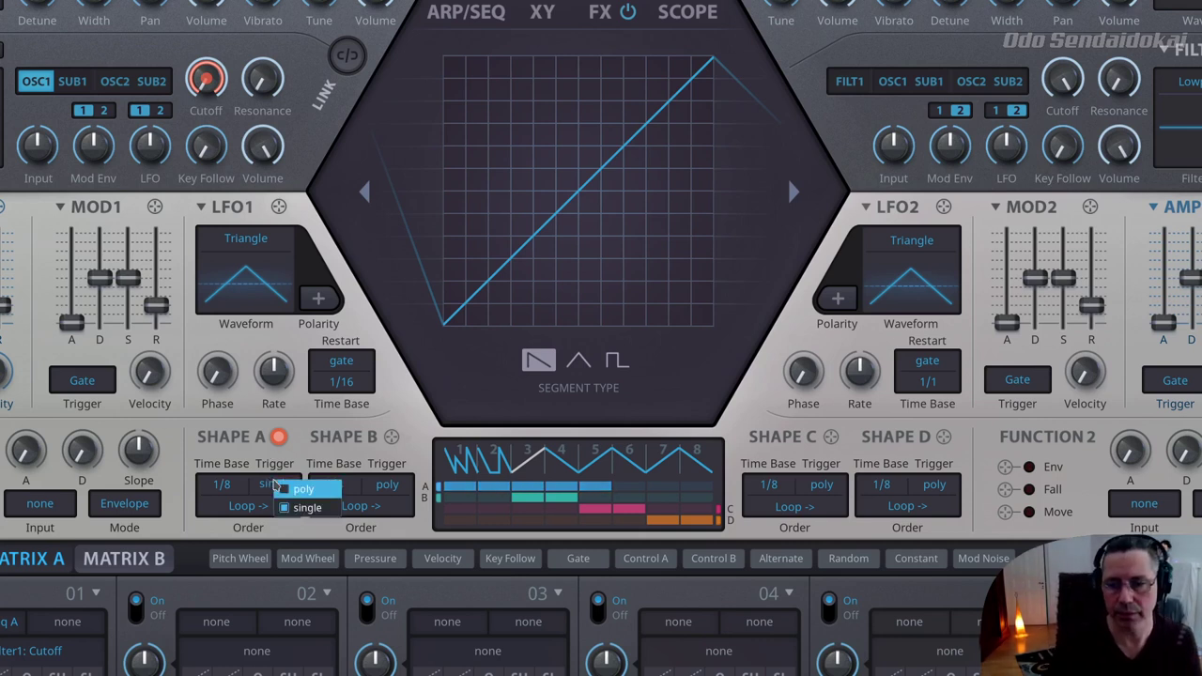
click(280, 501)
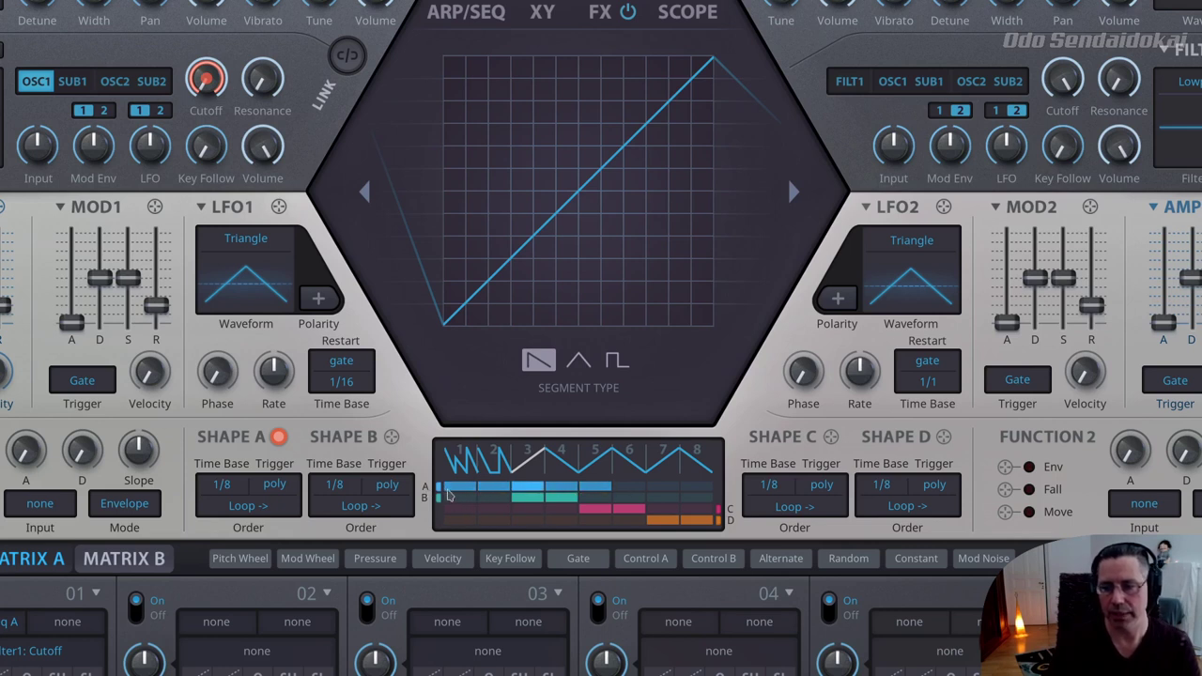
- Try Shape A's order as Reverse and Random before settling on One Shot
click(291, 507)
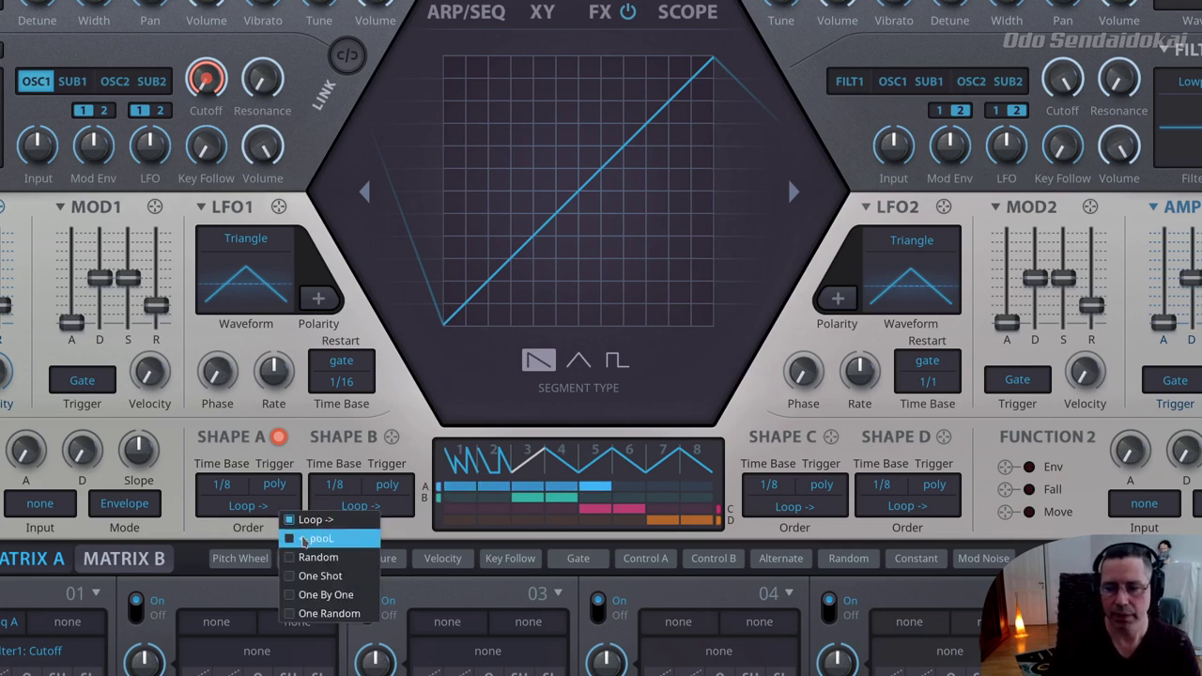
click(329, 541)
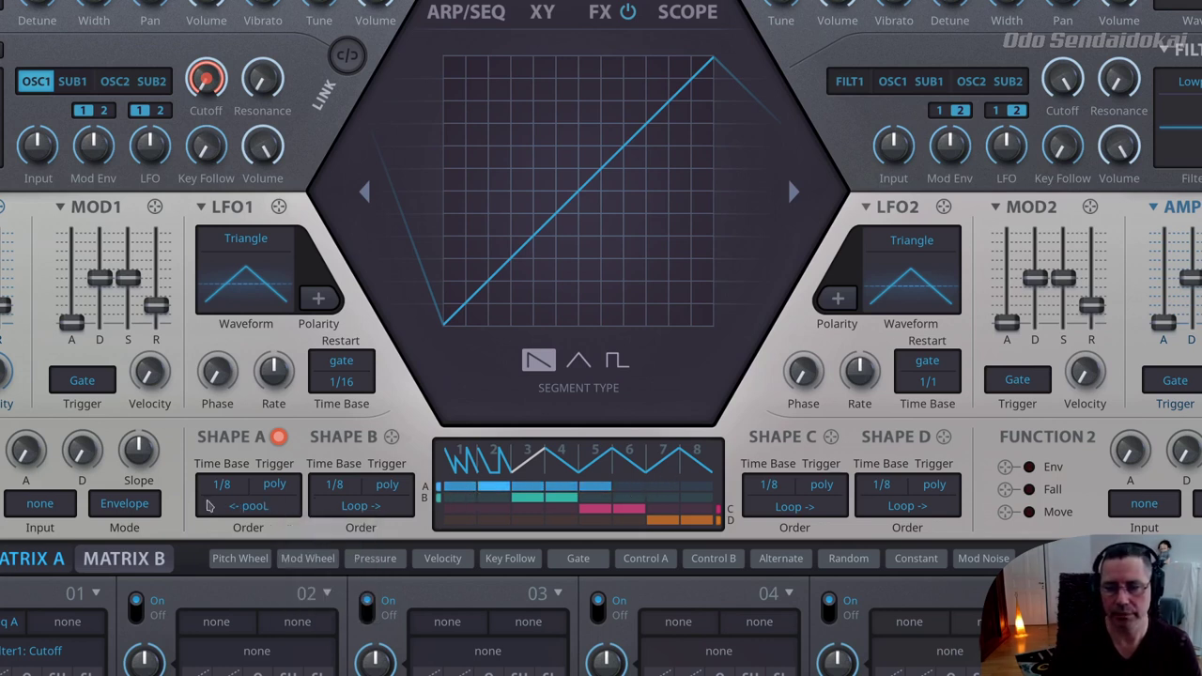
click(236, 505)
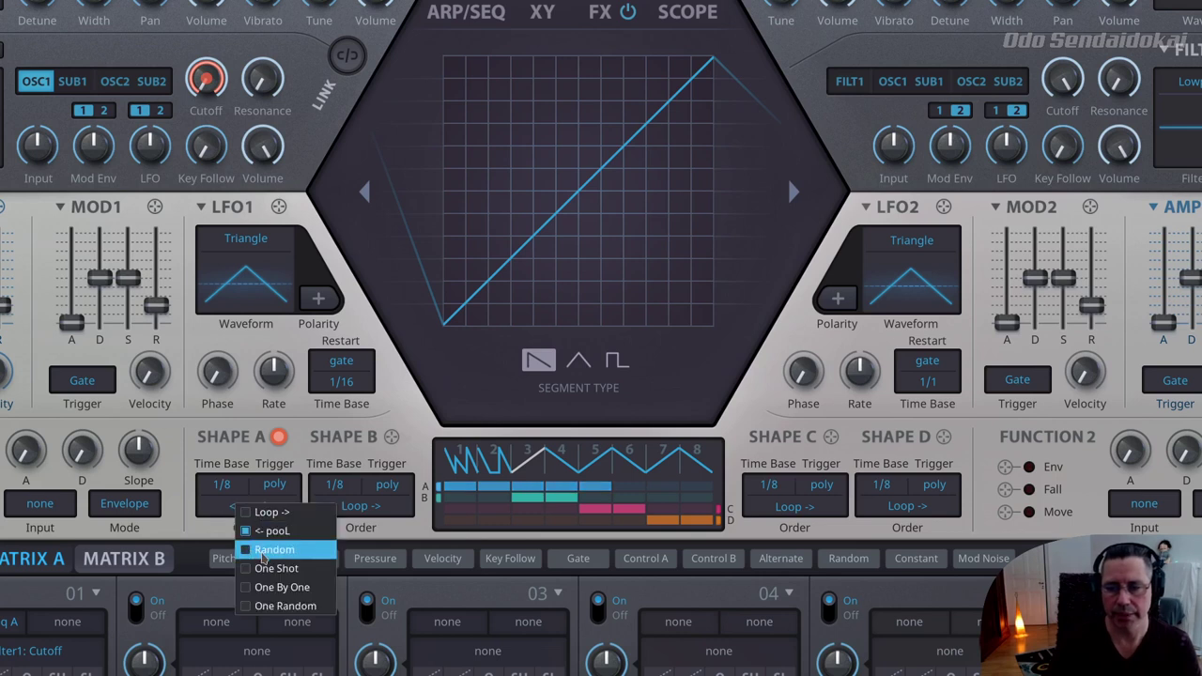
click(263, 552)
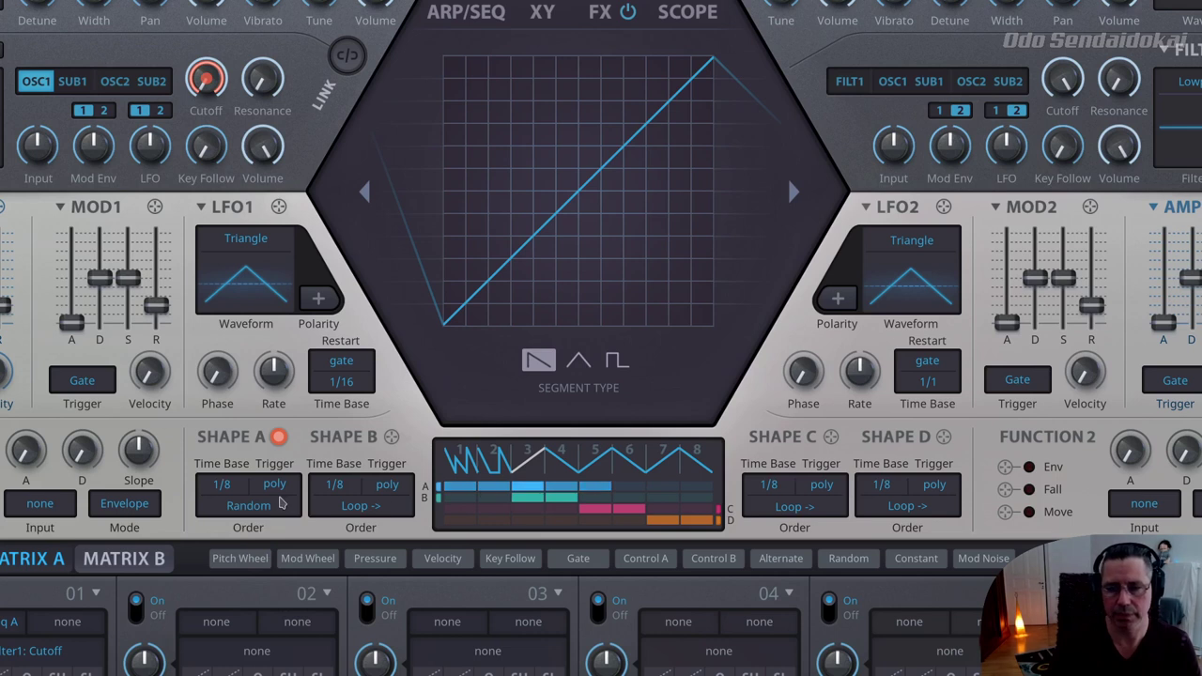
click(238, 510)
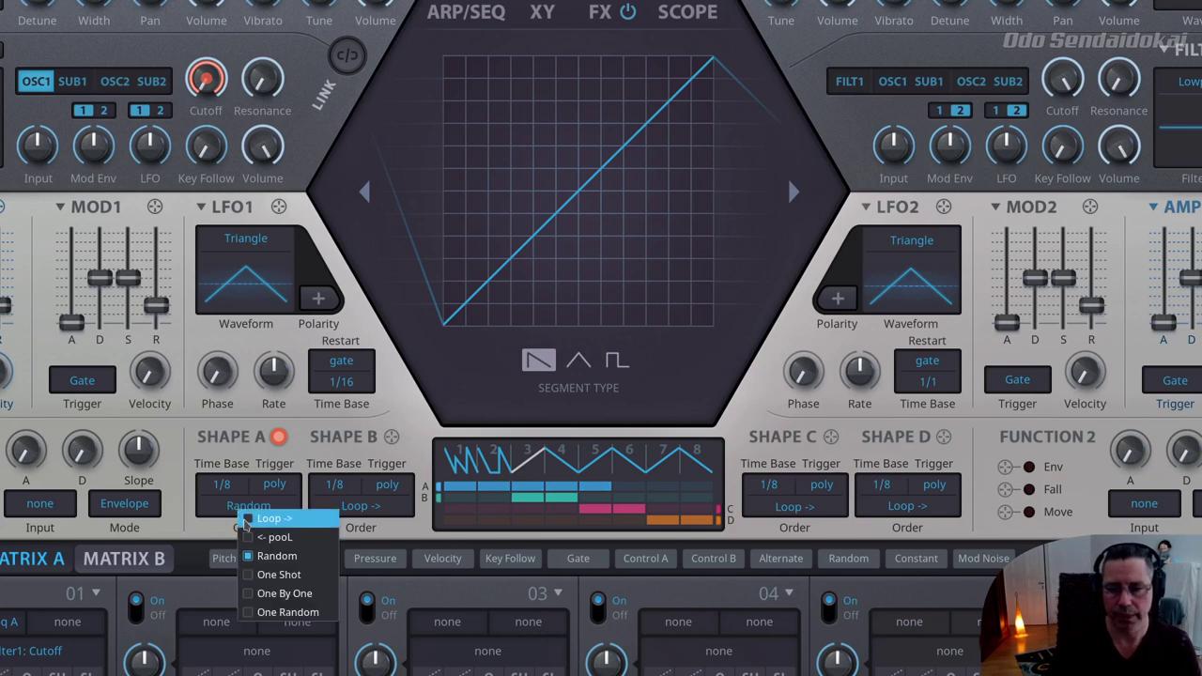
click(268, 569)
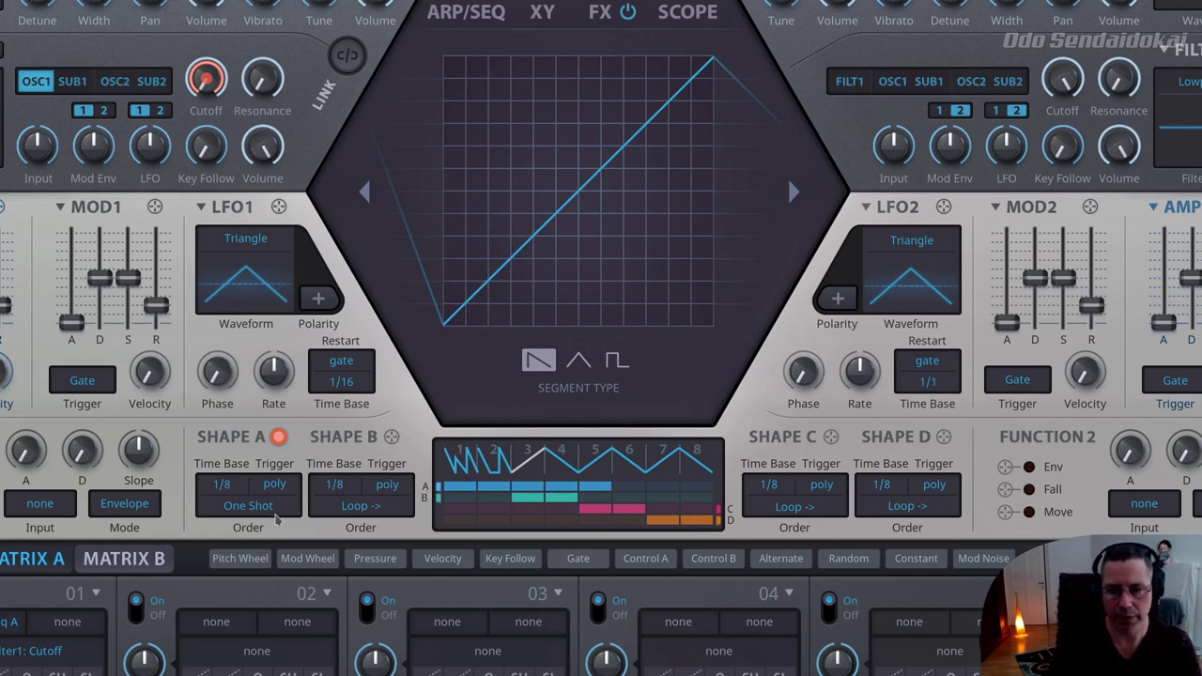
- Flip segment 1's sawtooth to rising ramps with peaks at mid-height
click(457, 473)
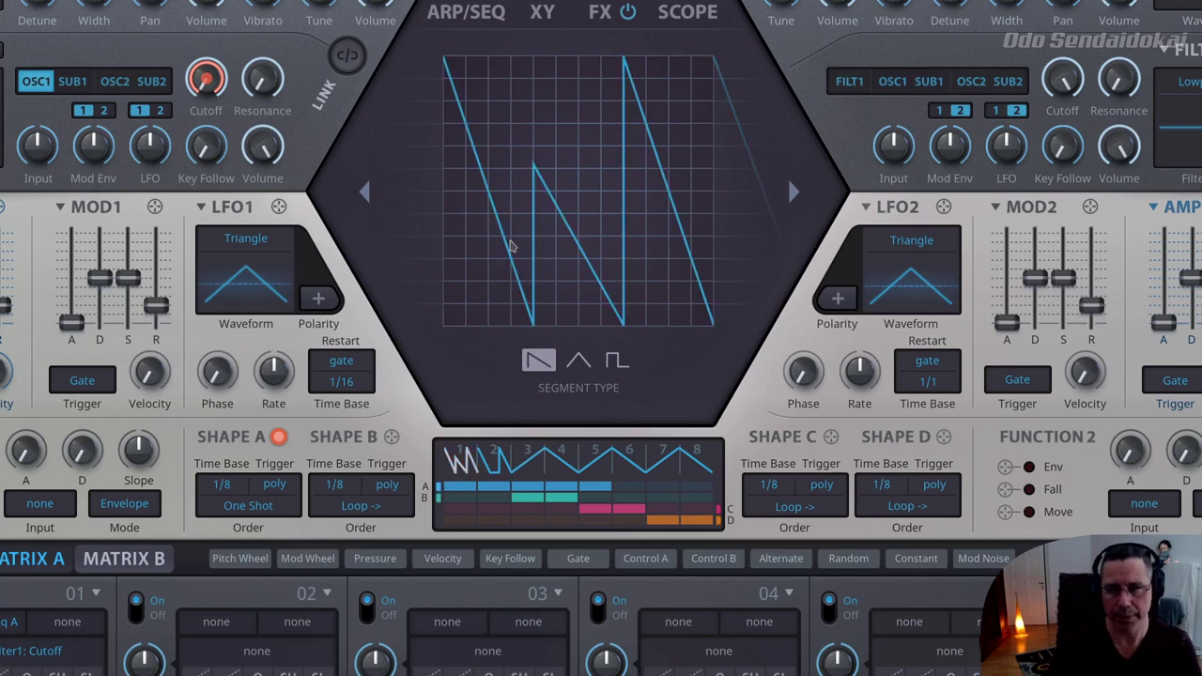
drag(453, 240, 450, 161)
click(460, 466)
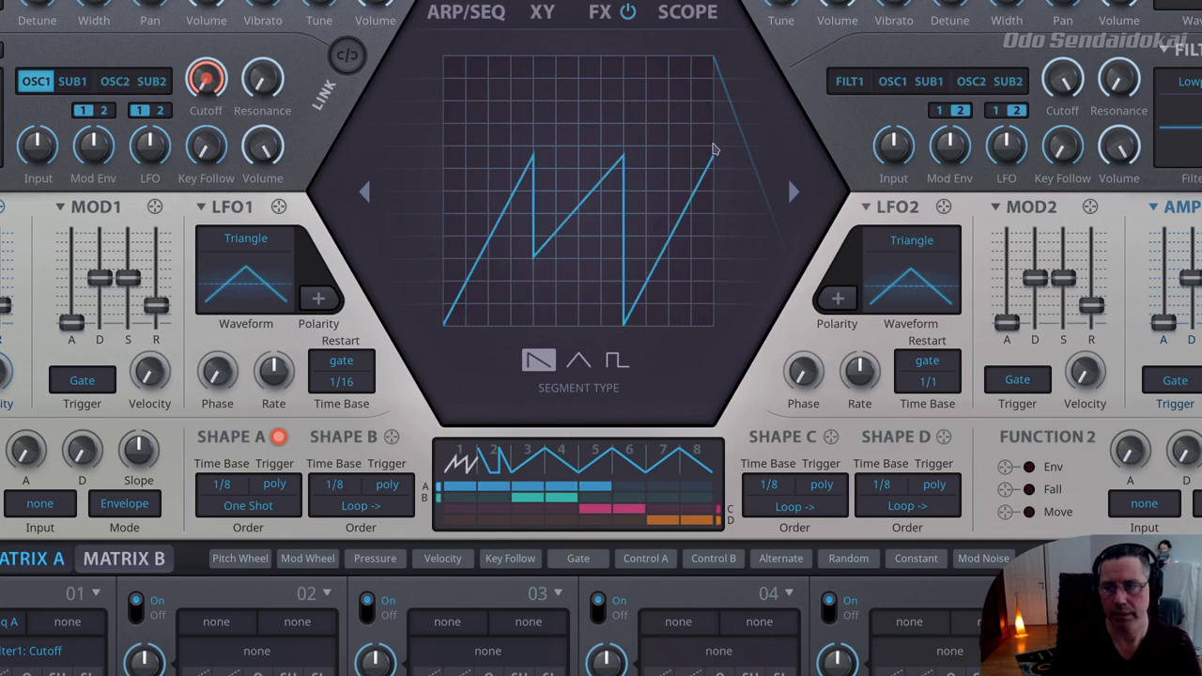
drag(706, 158, 702, 221)
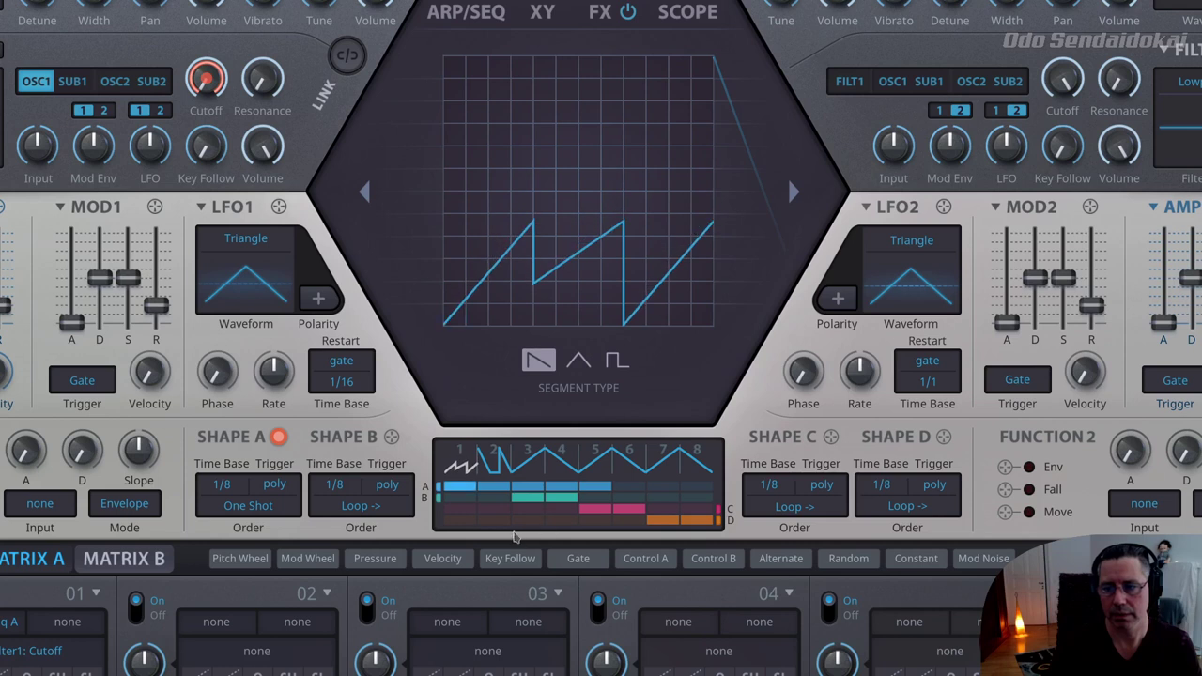
- Lower segment 5's ramp end to mid-height, then restore it to the top
click(605, 465)
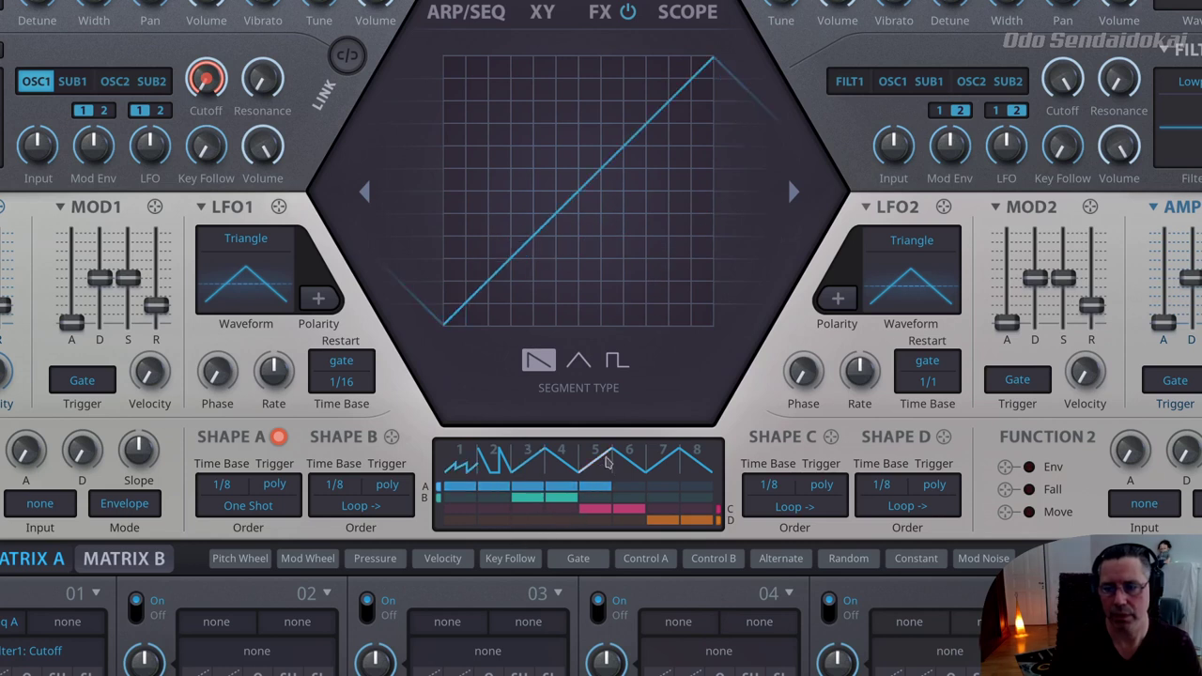
drag(702, 65, 714, 175)
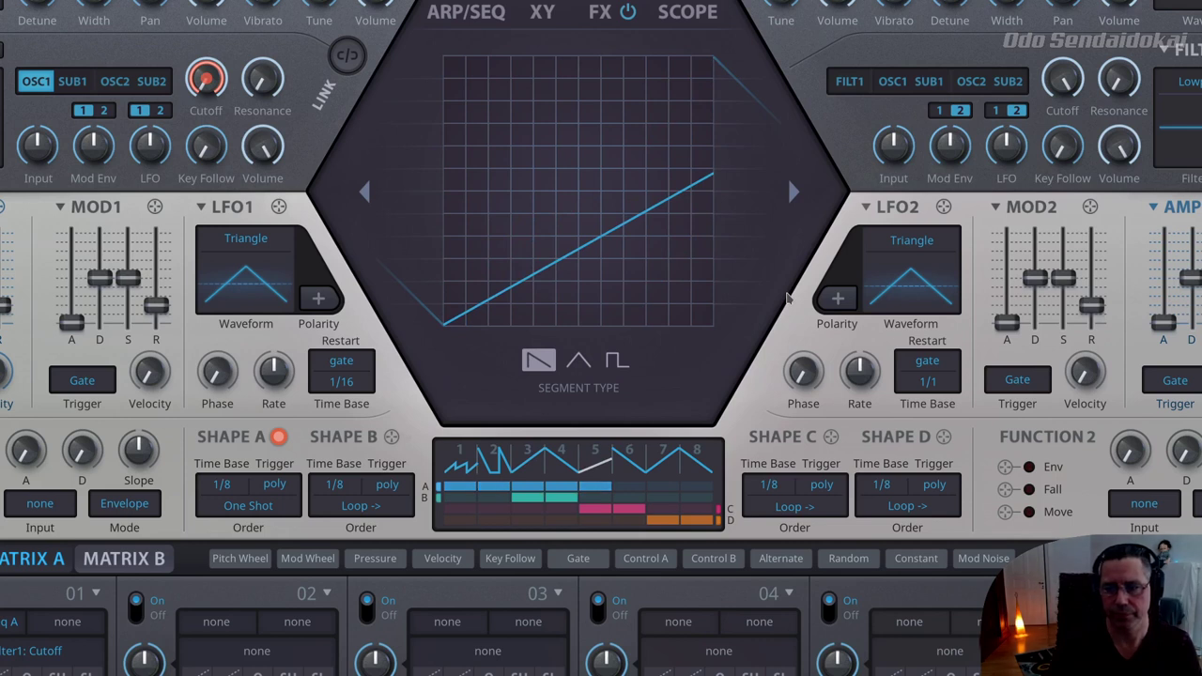
drag(711, 177, 712, 56)
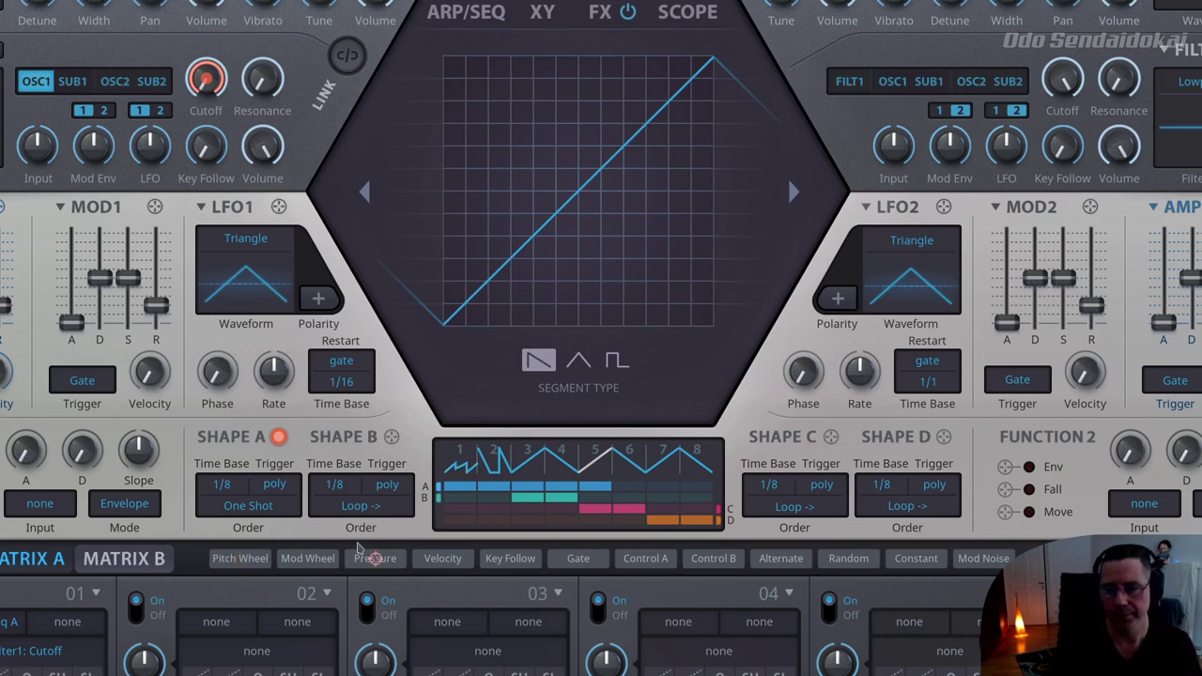
- Change Shape A's segment order to One By One, then to One Random
click(280, 508)
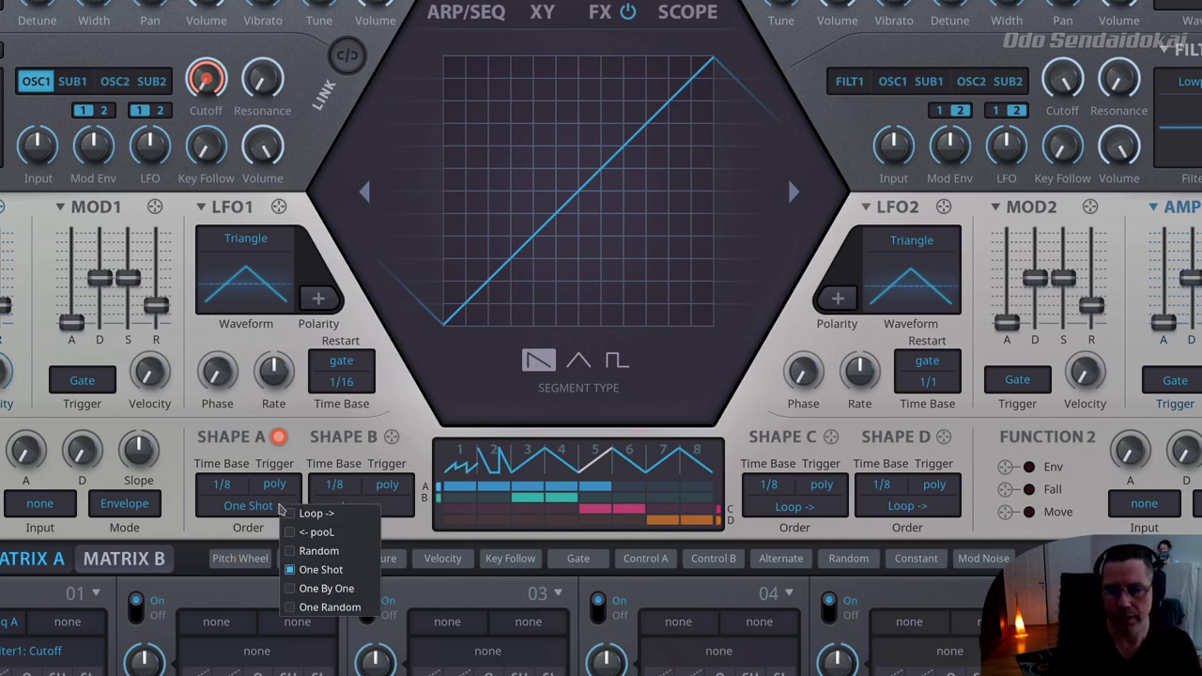
click(317, 588)
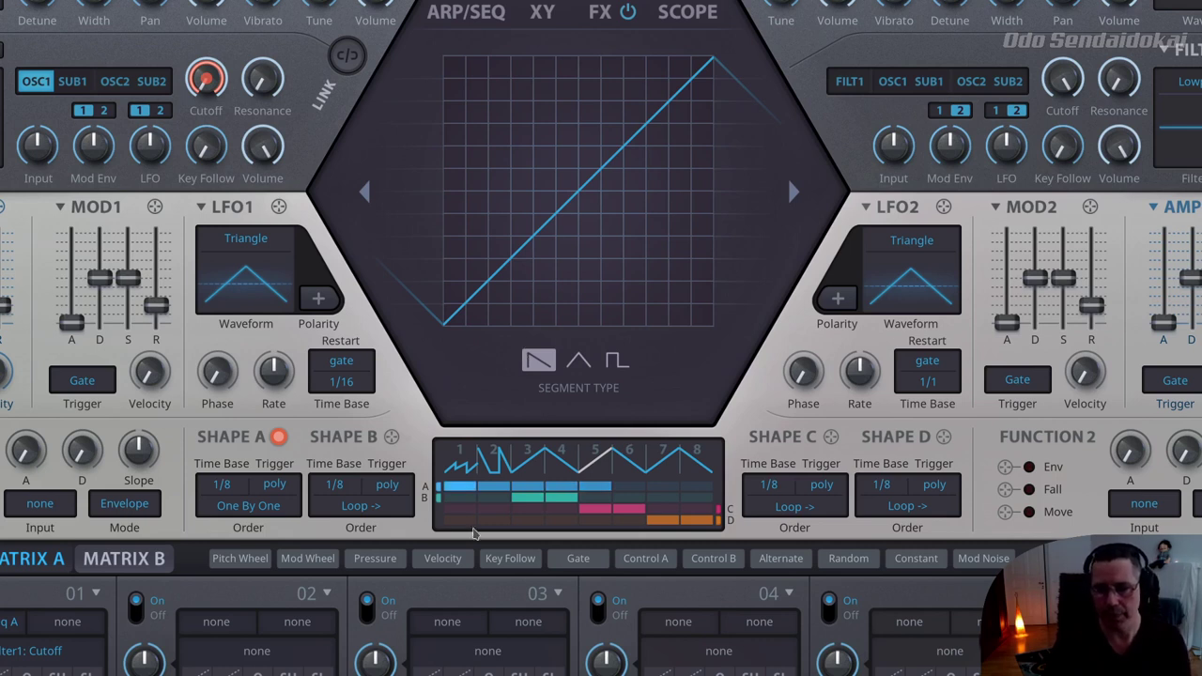
click(256, 507)
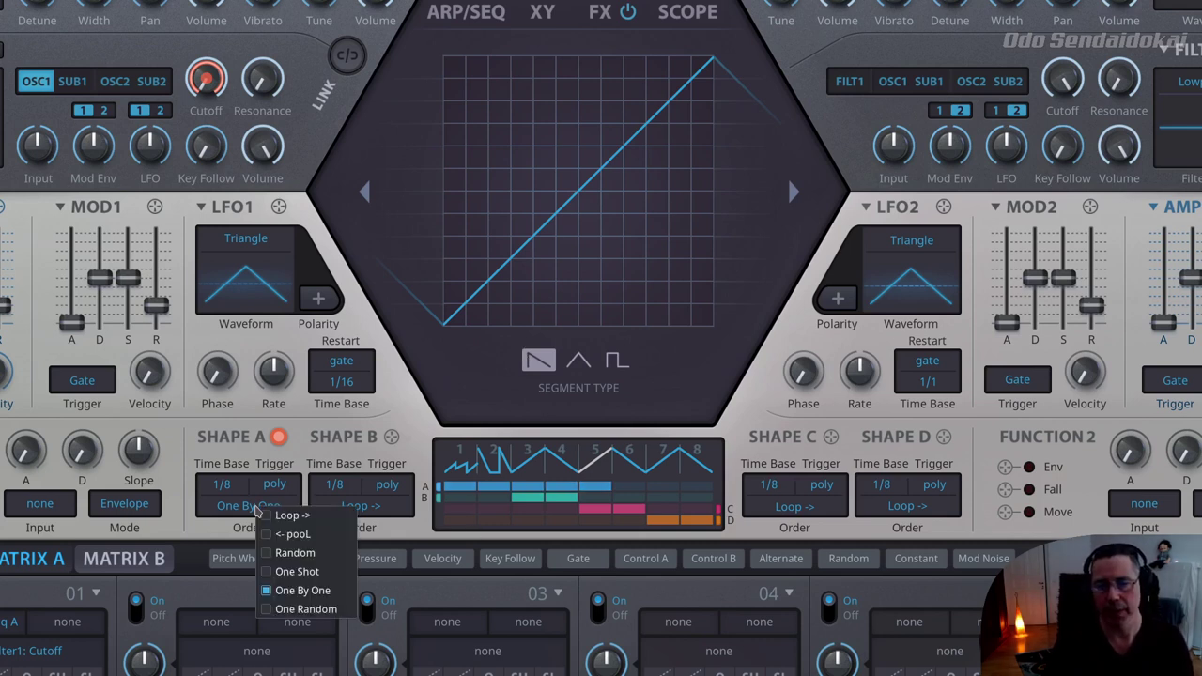
click(285, 609)
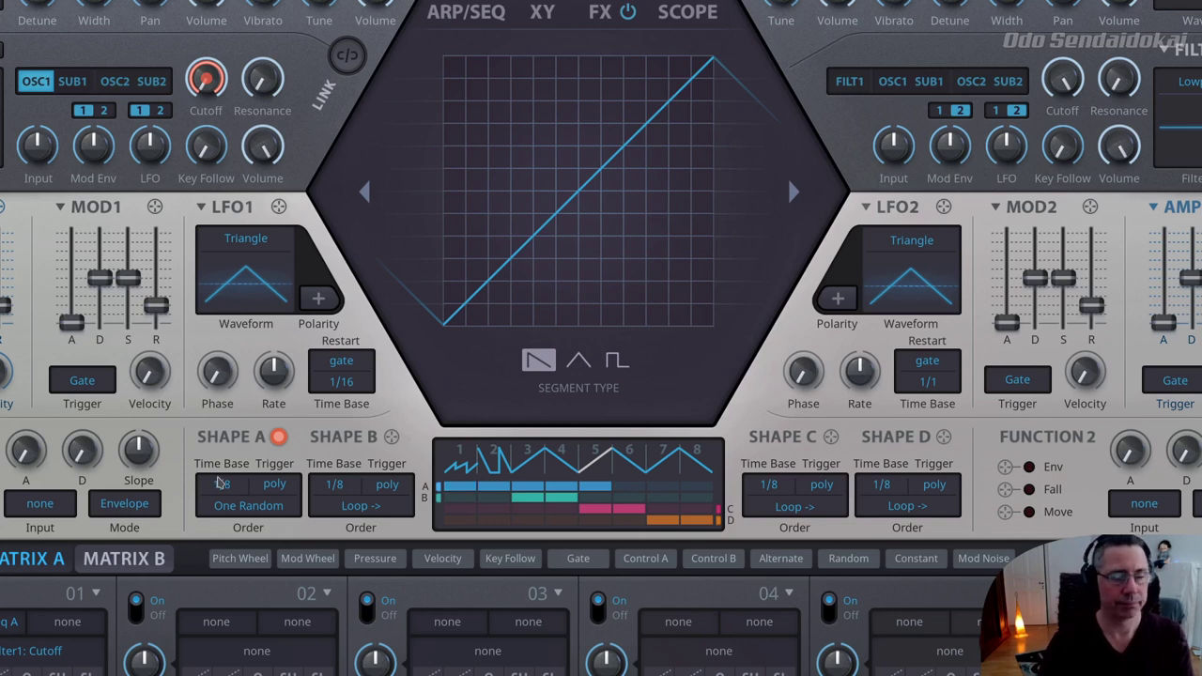
click(233, 488)
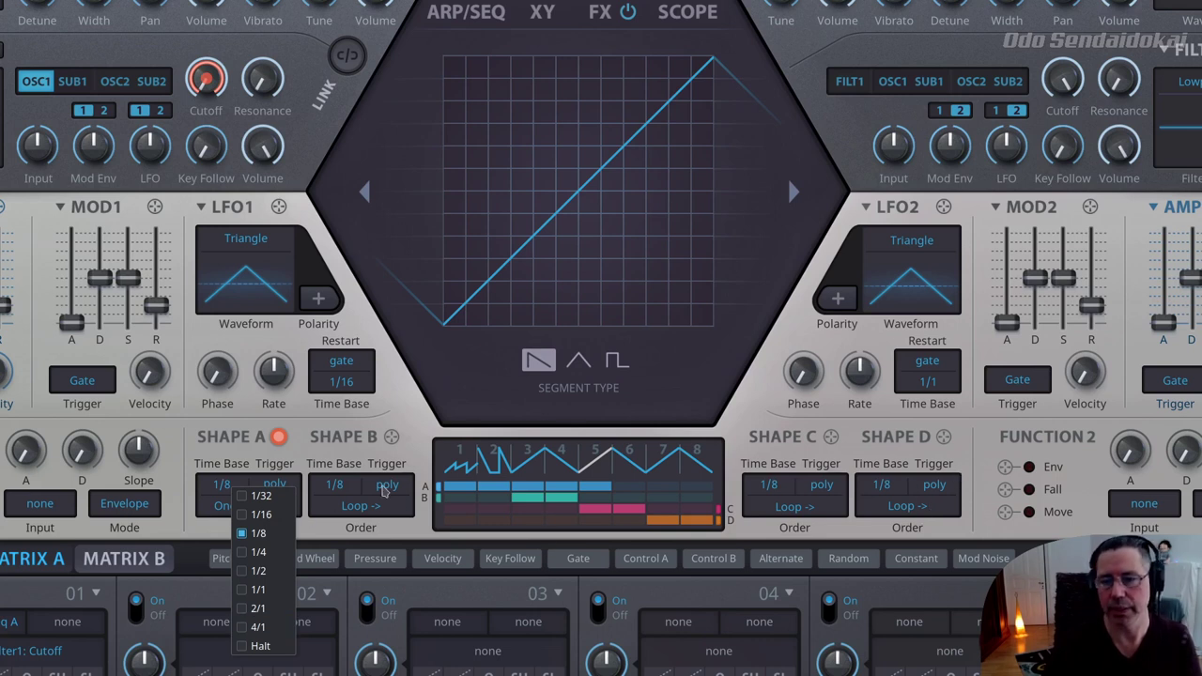
- Switch Shape A's time base to Halt and its segment order back to Loop ->
click(260, 645)
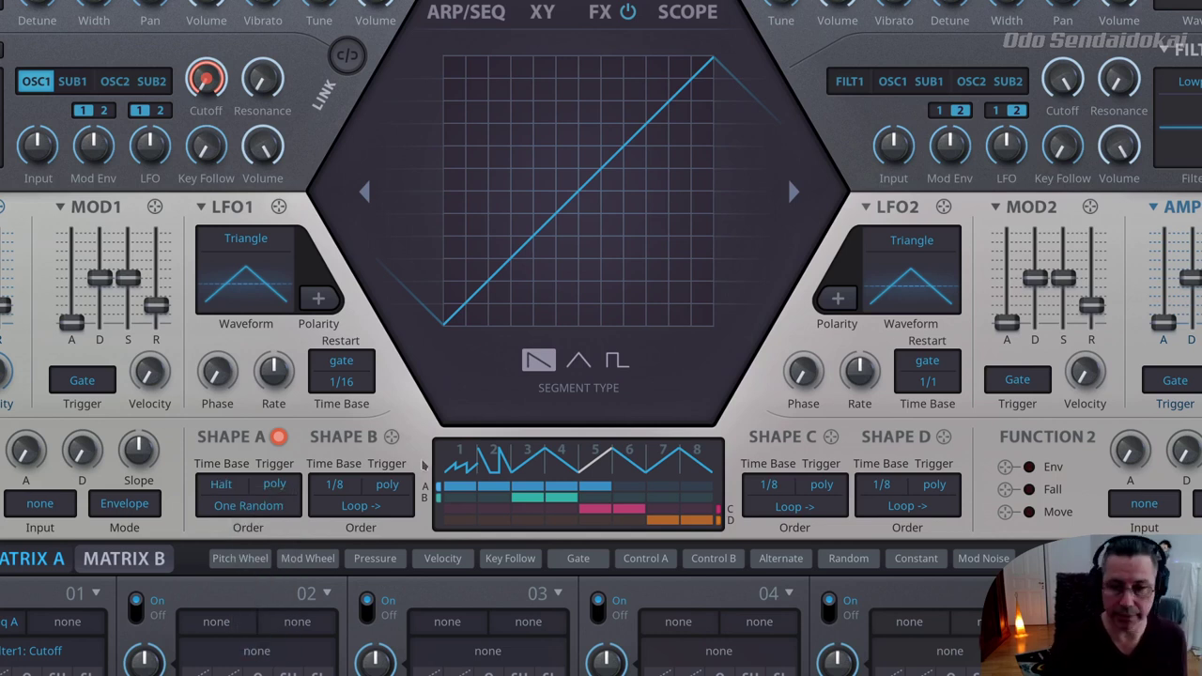
click(280, 508)
click(305, 513)
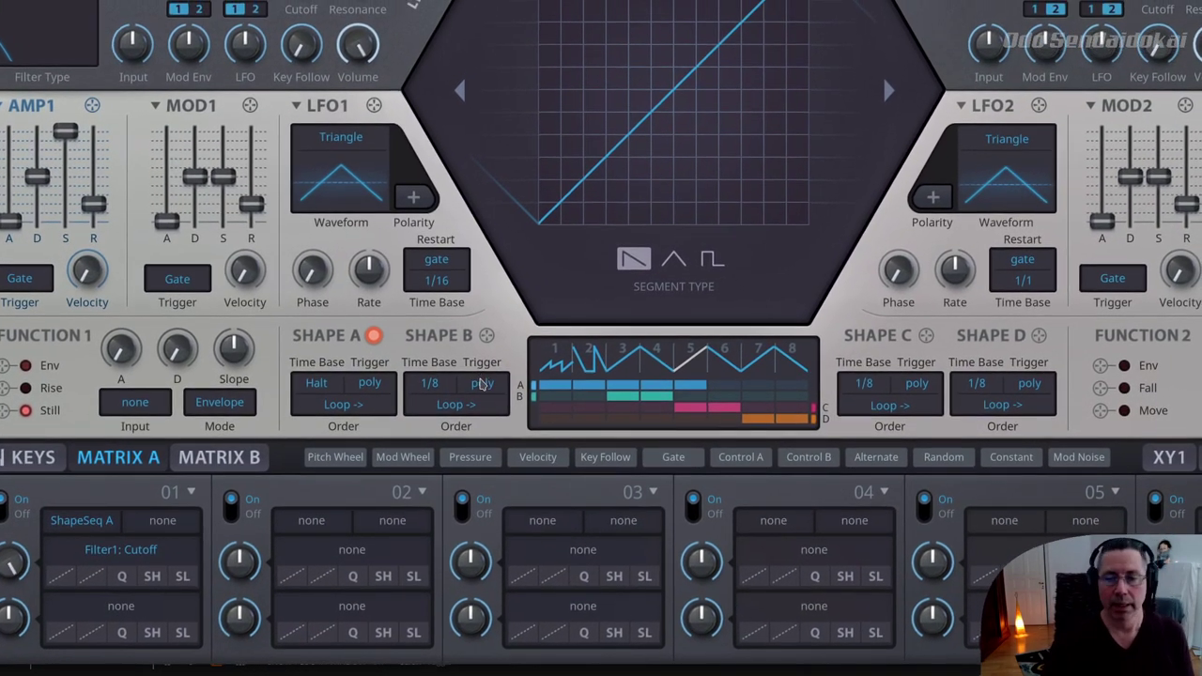
- Lift step 5's ramp start point above the bottom and nudge its ending level in the shape editor
click(318, 556)
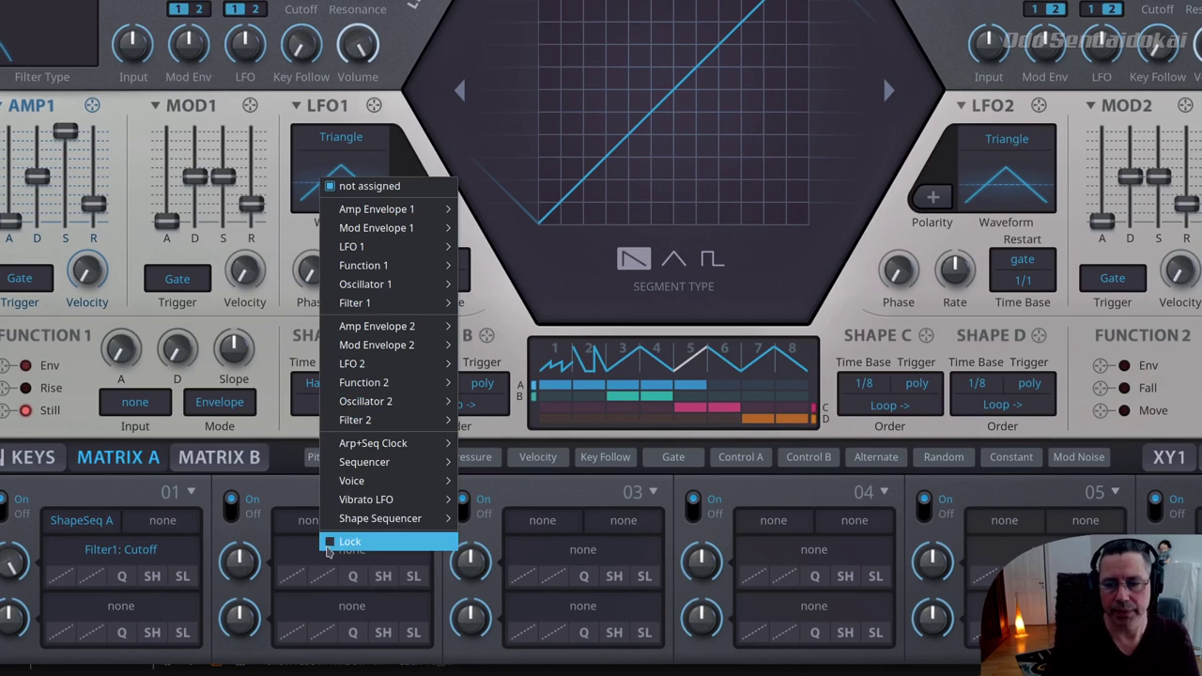
mouse_move(364, 526)
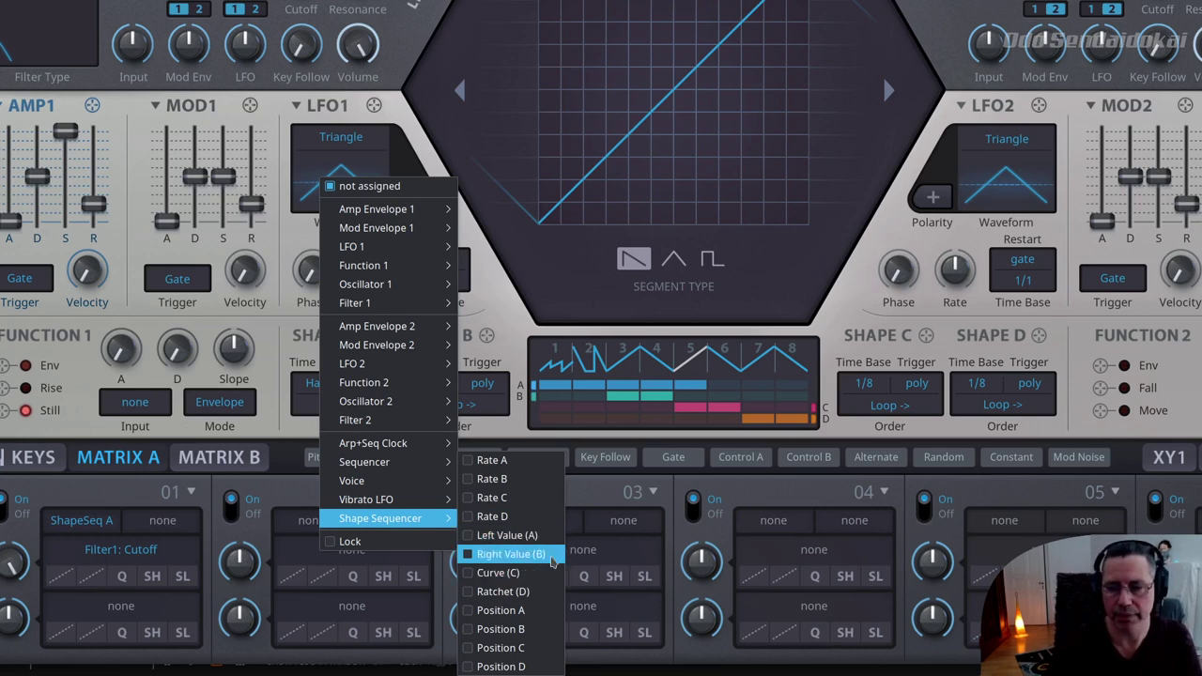
click(544, 218)
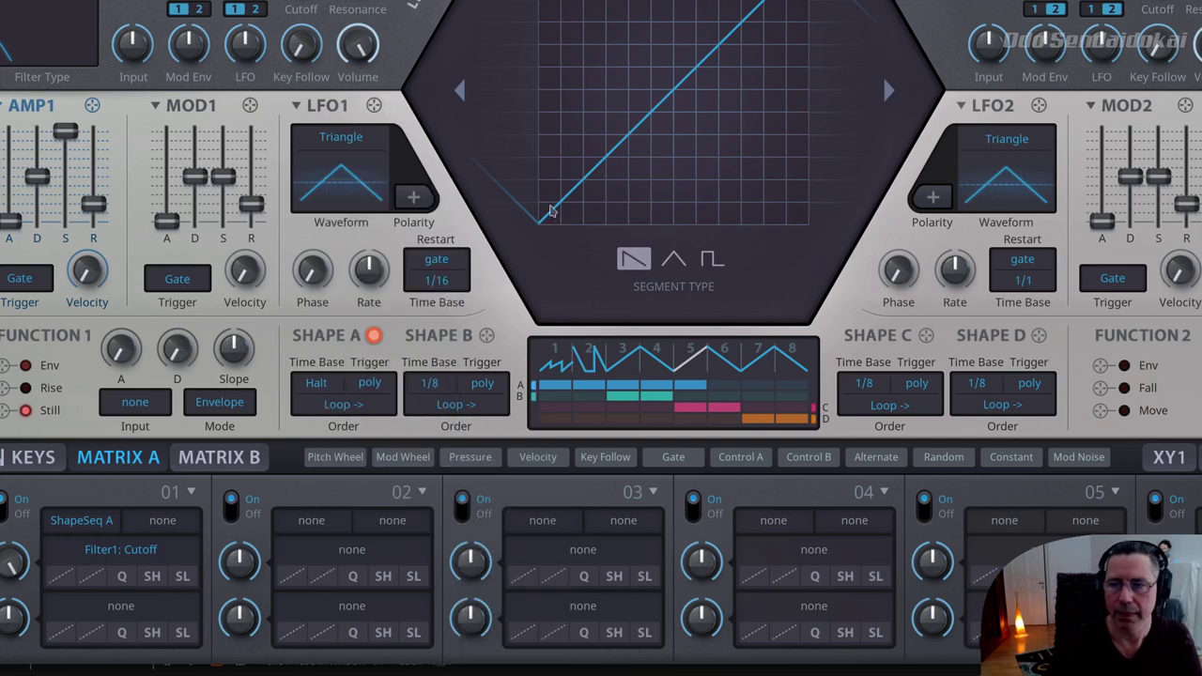
drag(550, 222, 551, 157)
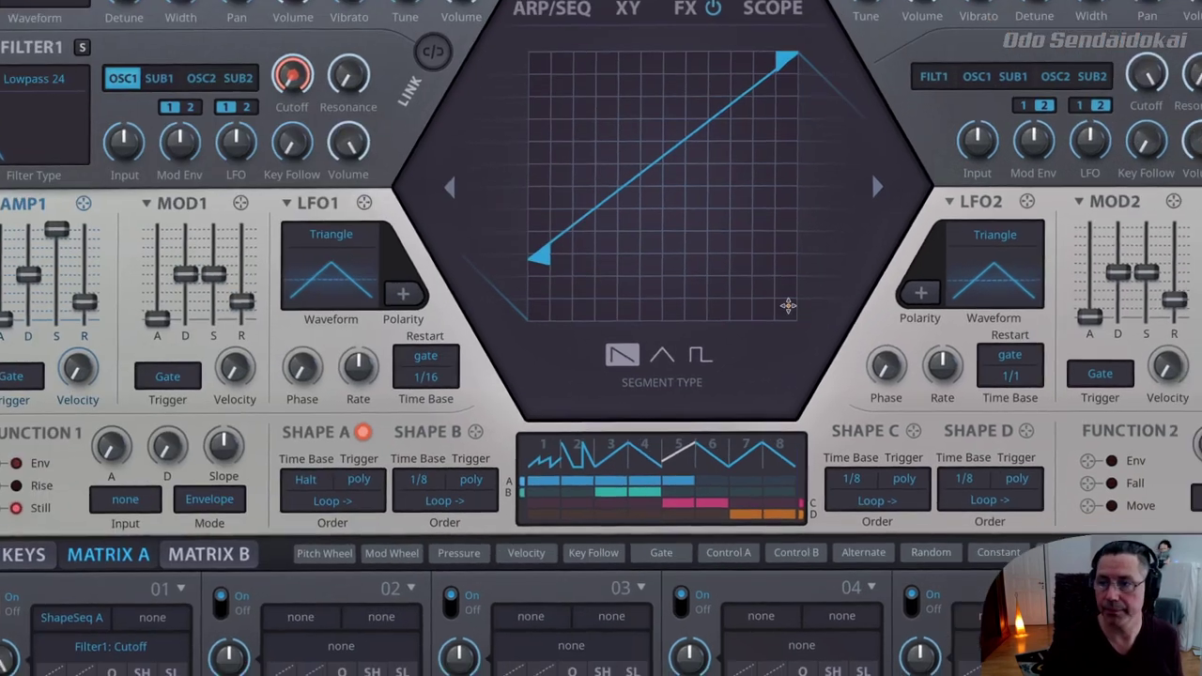
mouse_move(786, 60)
mouse_down()
mouse_move(793, 135)
mouse_move(794, 52)
mouse_up()
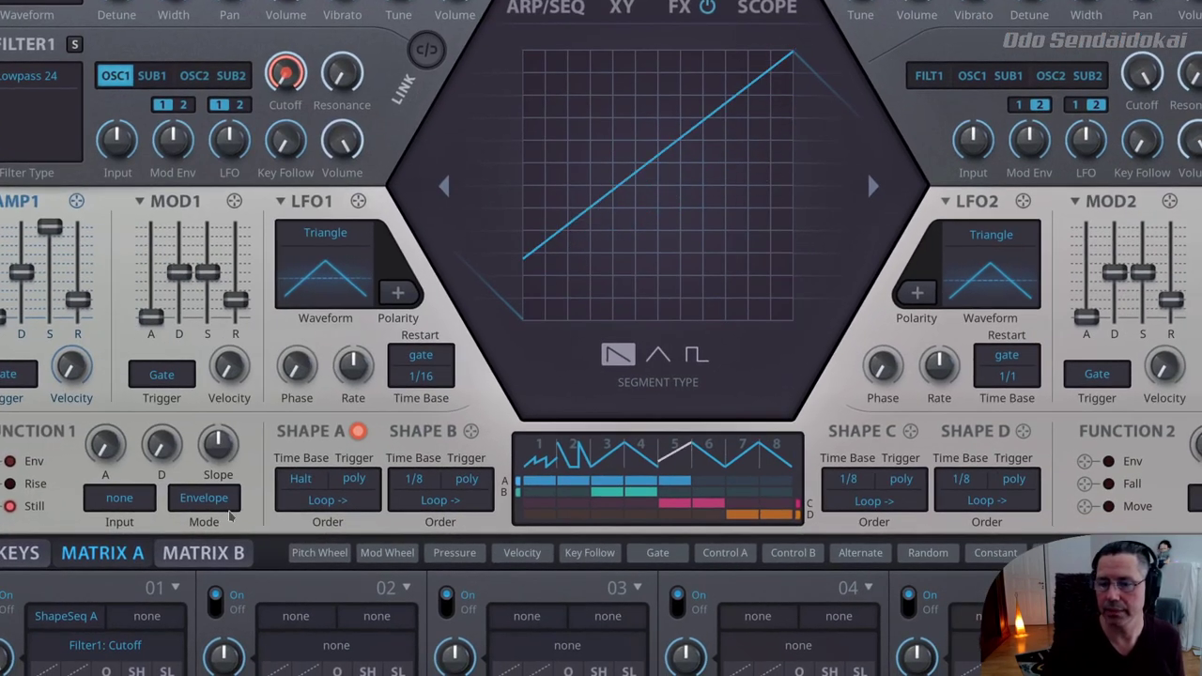
- Bend step 5's rising ramp into a gentle exponential upward curve
click(344, 641)
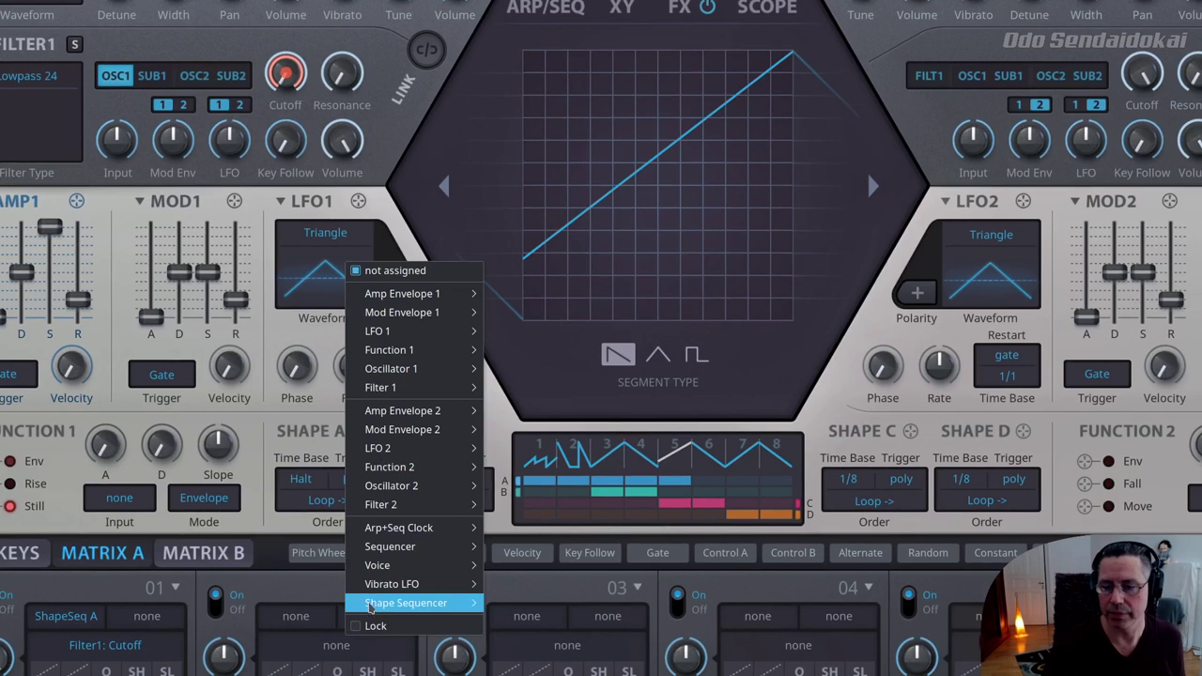
mouse_move(429, 603)
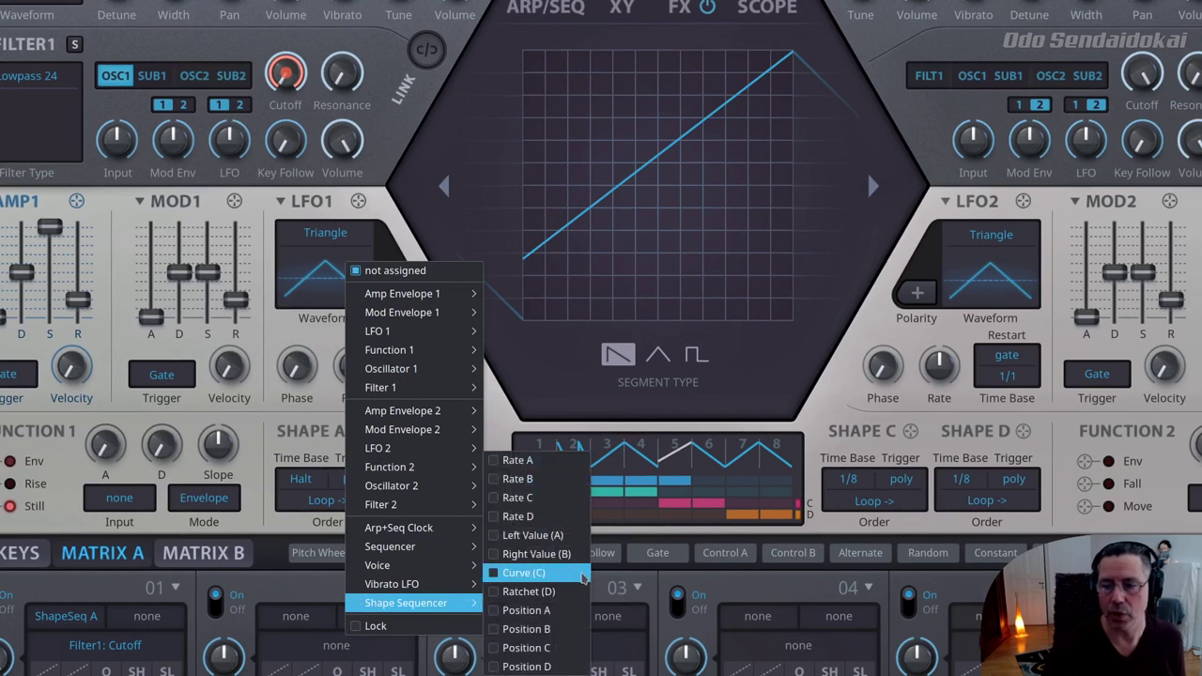
click(636, 182)
drag(635, 182, 559, 97)
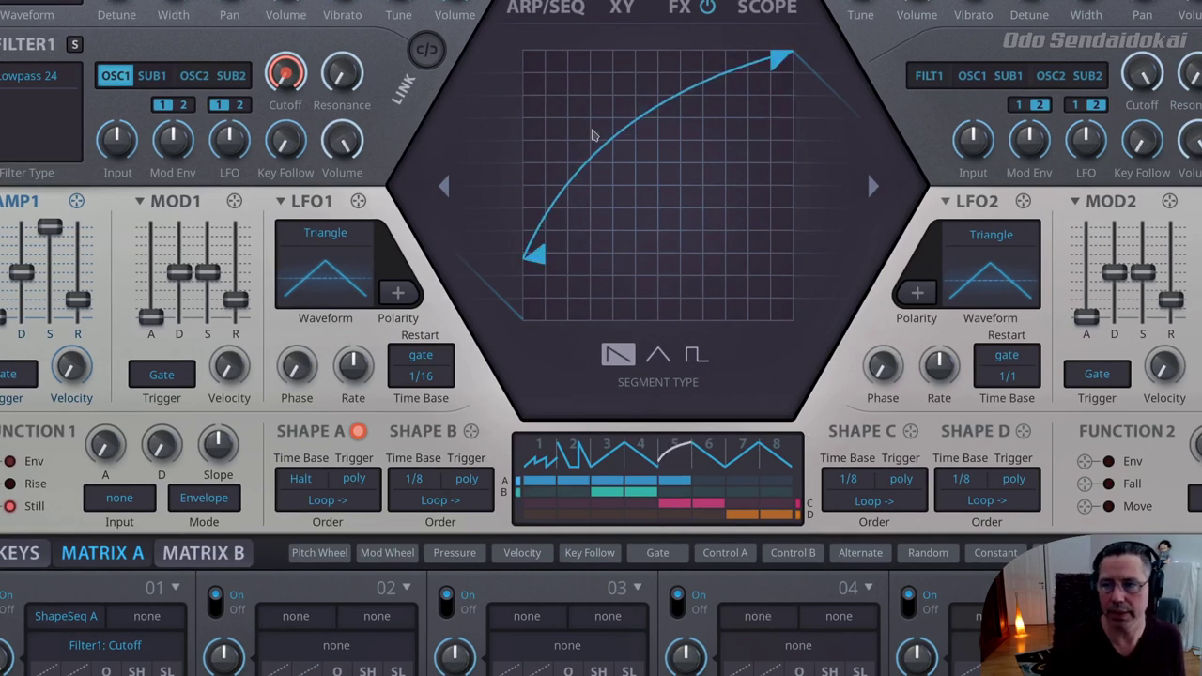
drag(617, 153, 648, 290)
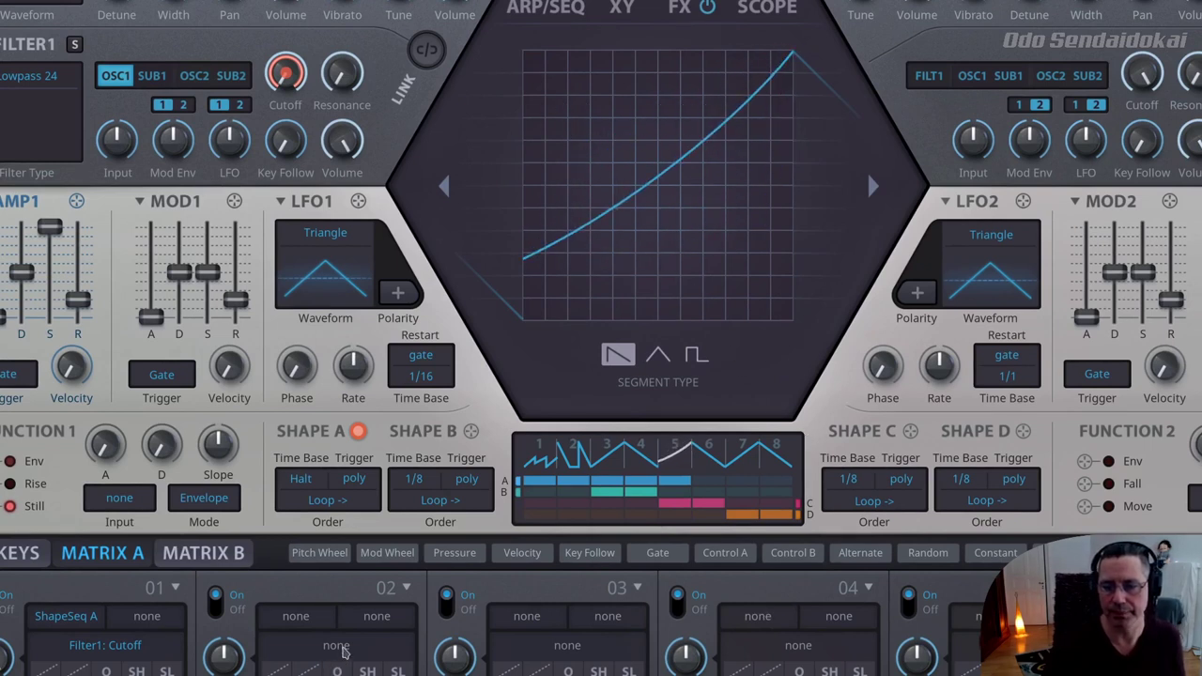
click(340, 646)
mouse_move(413, 615)
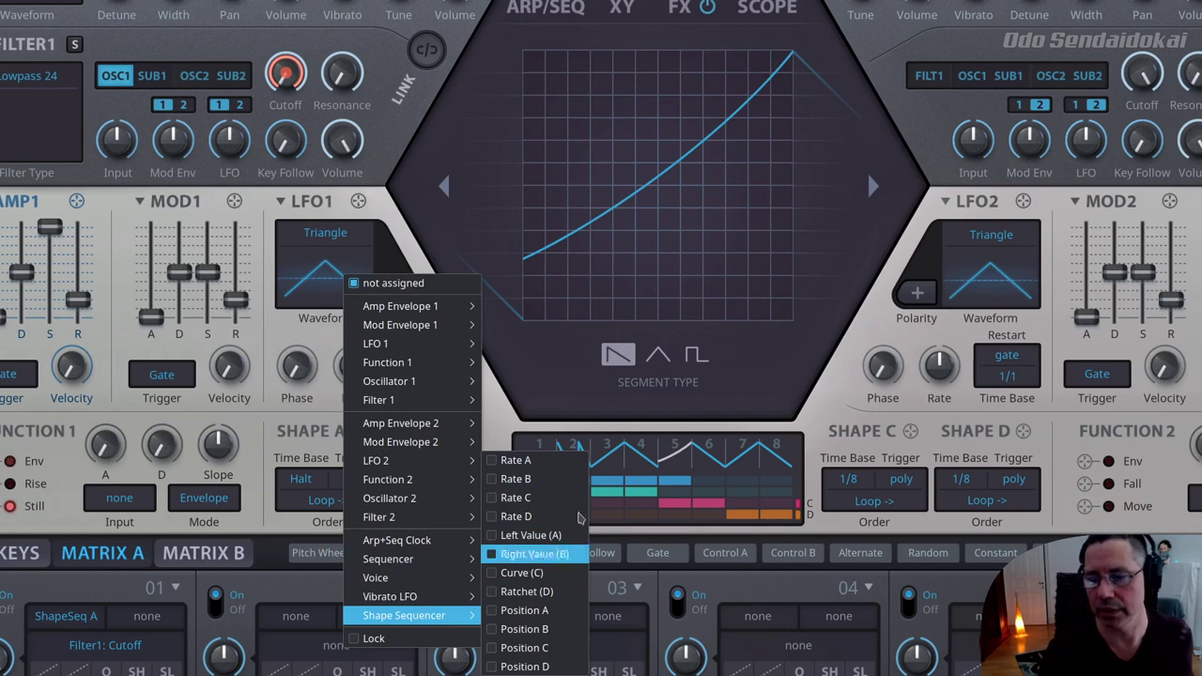
- Show slot 02's modulation list with the Shape Sequencer's Rate, Value and Position targets
click(634, 252)
scroll(629, 190, up, 3)
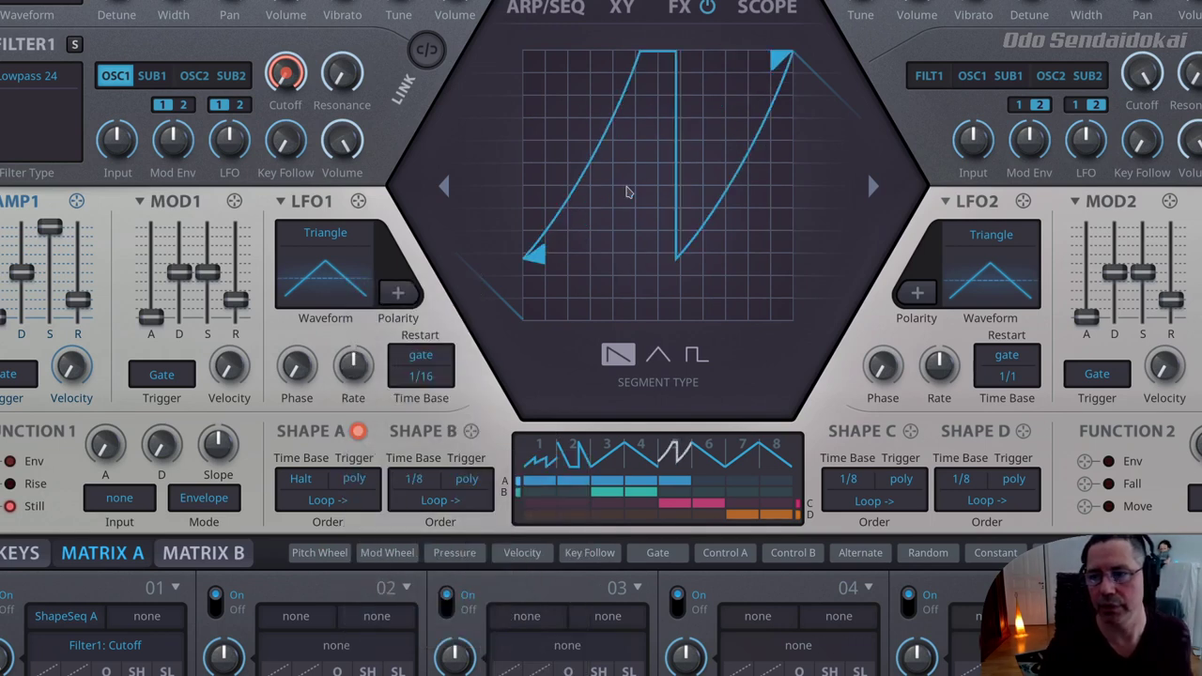
scroll(629, 190, down, 2)
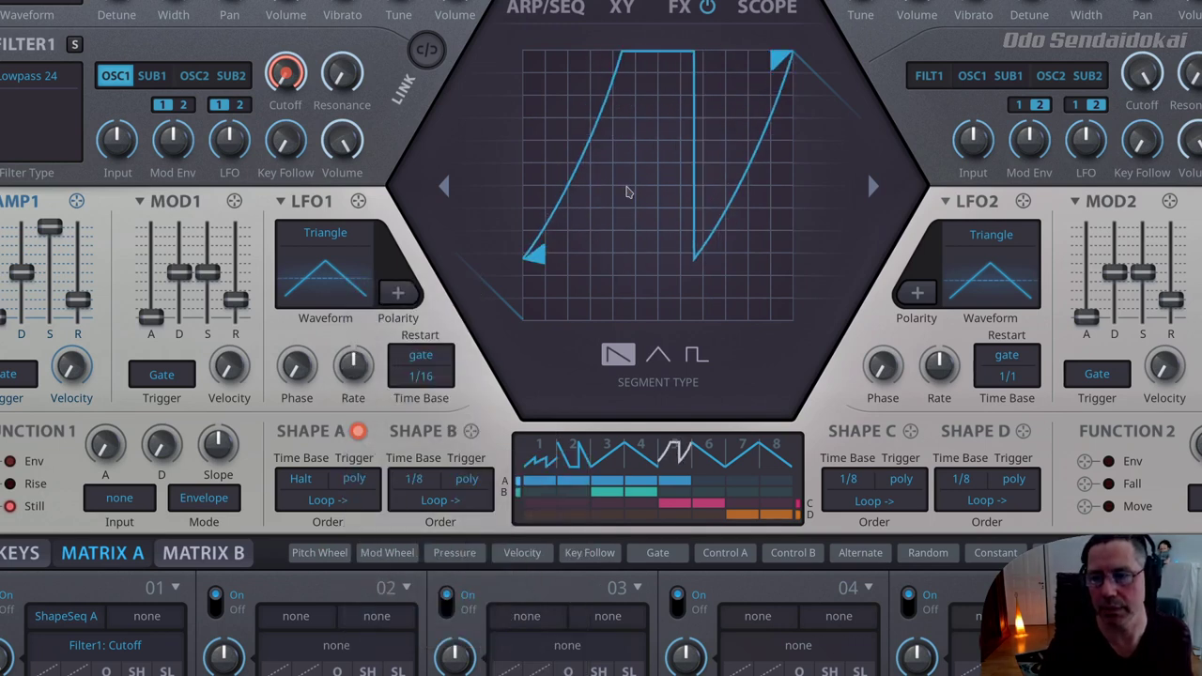
scroll(629, 191, up, 4)
scroll(629, 192, down, 2)
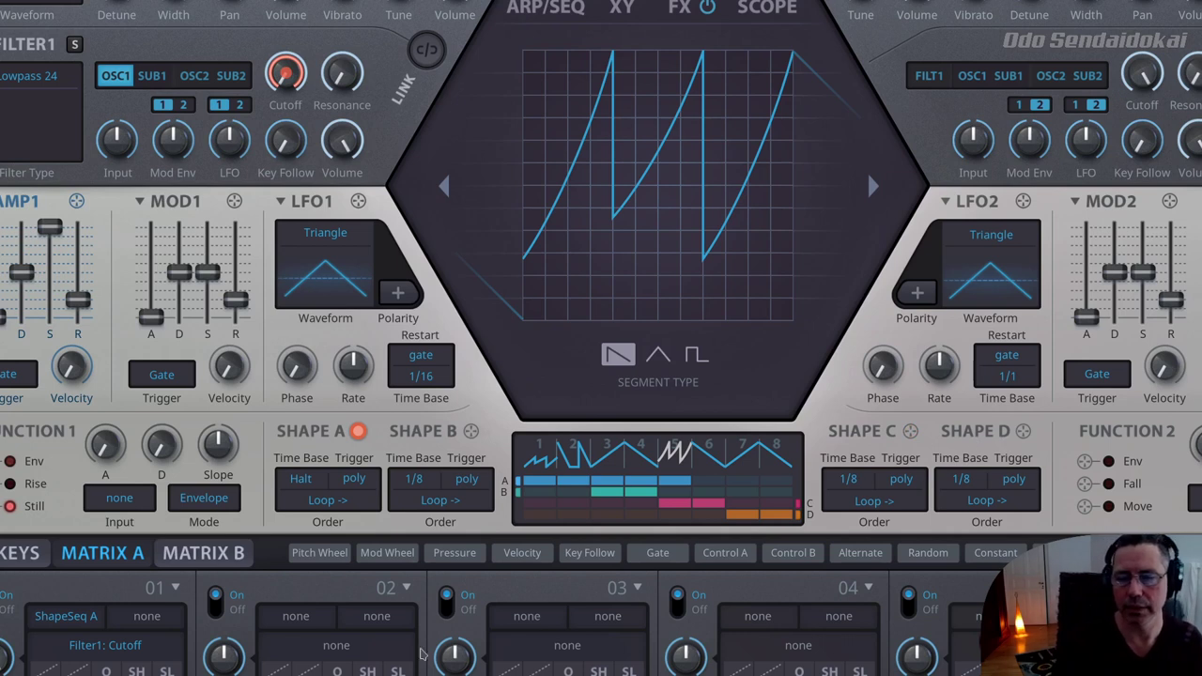
click(411, 654)
mouse_move(479, 618)
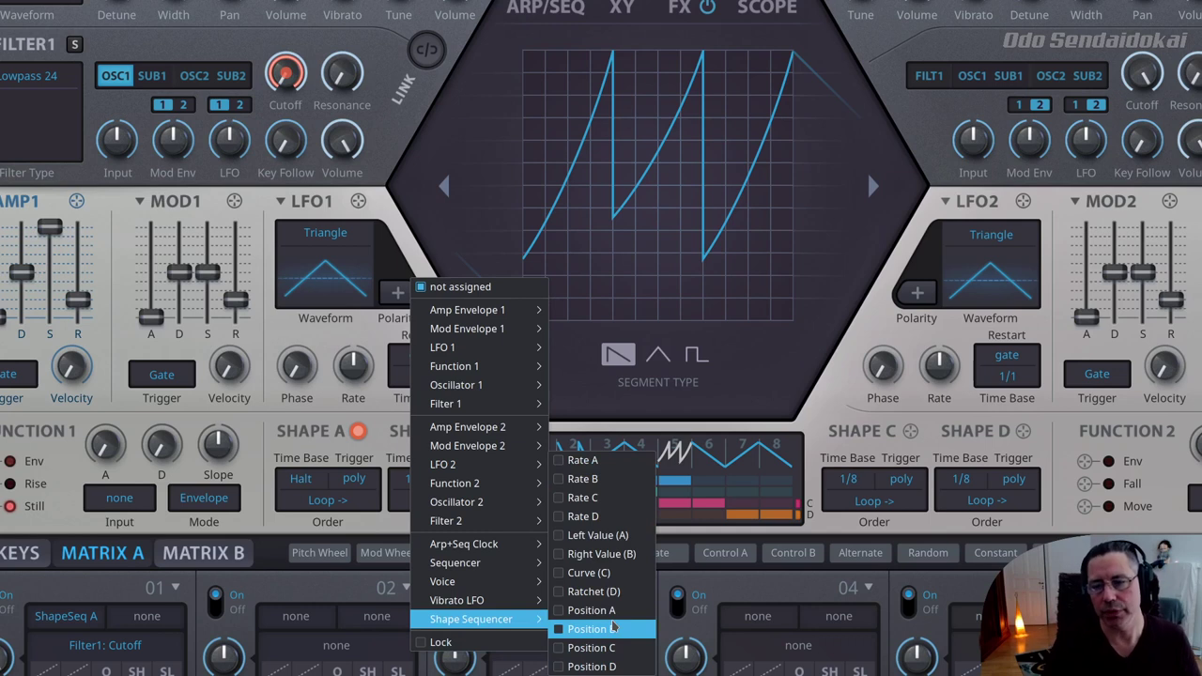
- Paint Shape B across all eight sequencer steps and trim lane A back to step 1
click(809, 429)
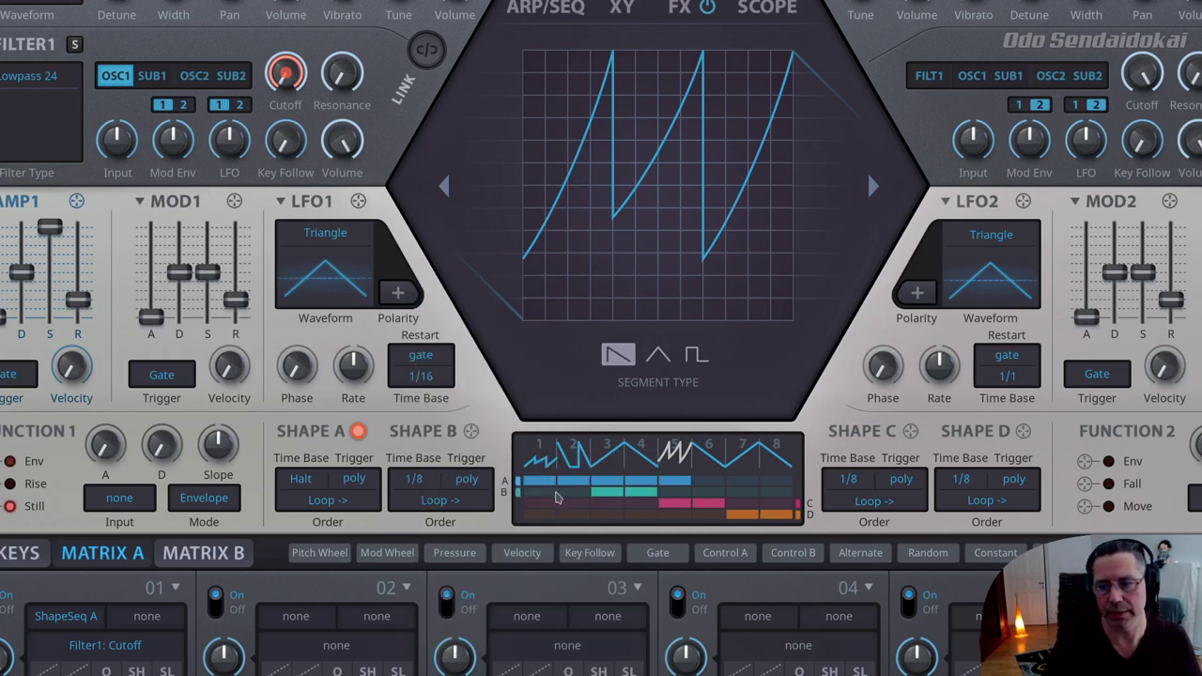
drag(528, 496, 796, 498)
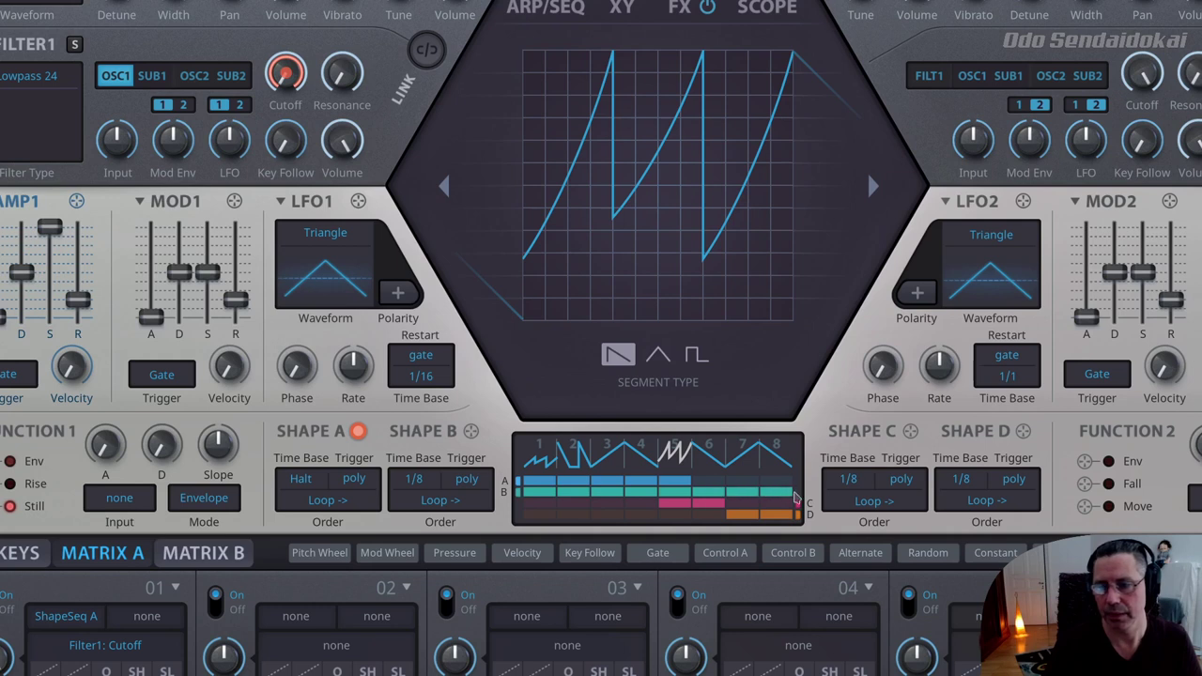
drag(580, 487, 704, 489)
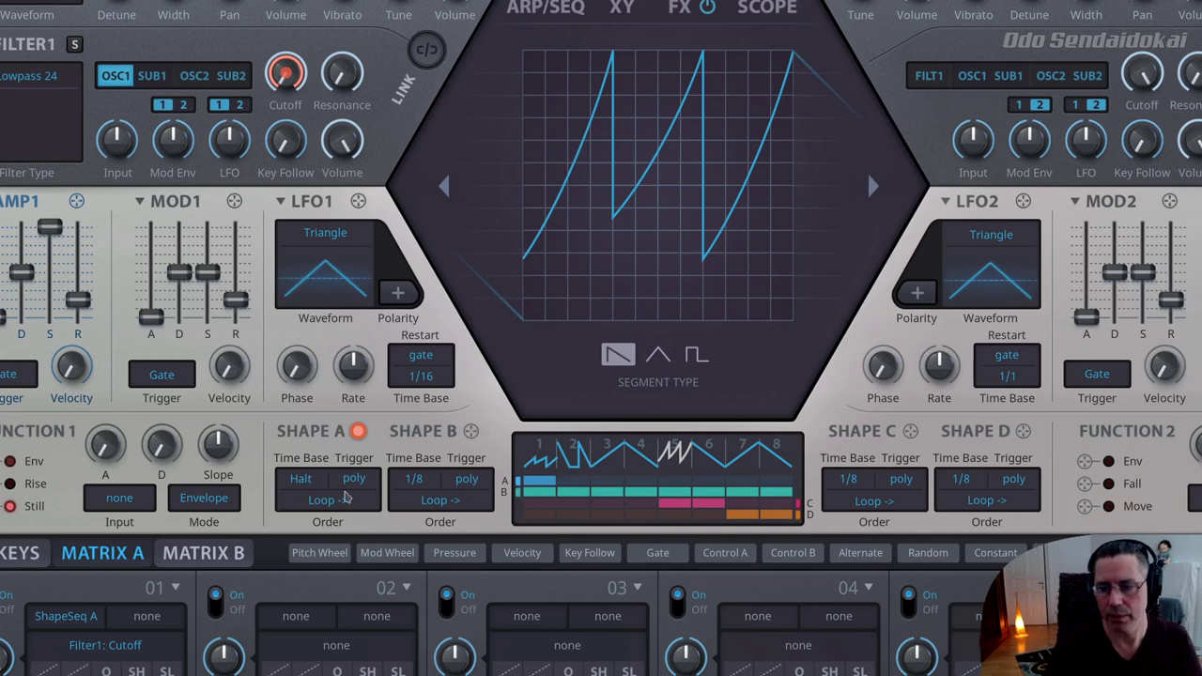
- Set Shape A's time base to 1/8 and extend lane A across all eight steps
click(301, 478)
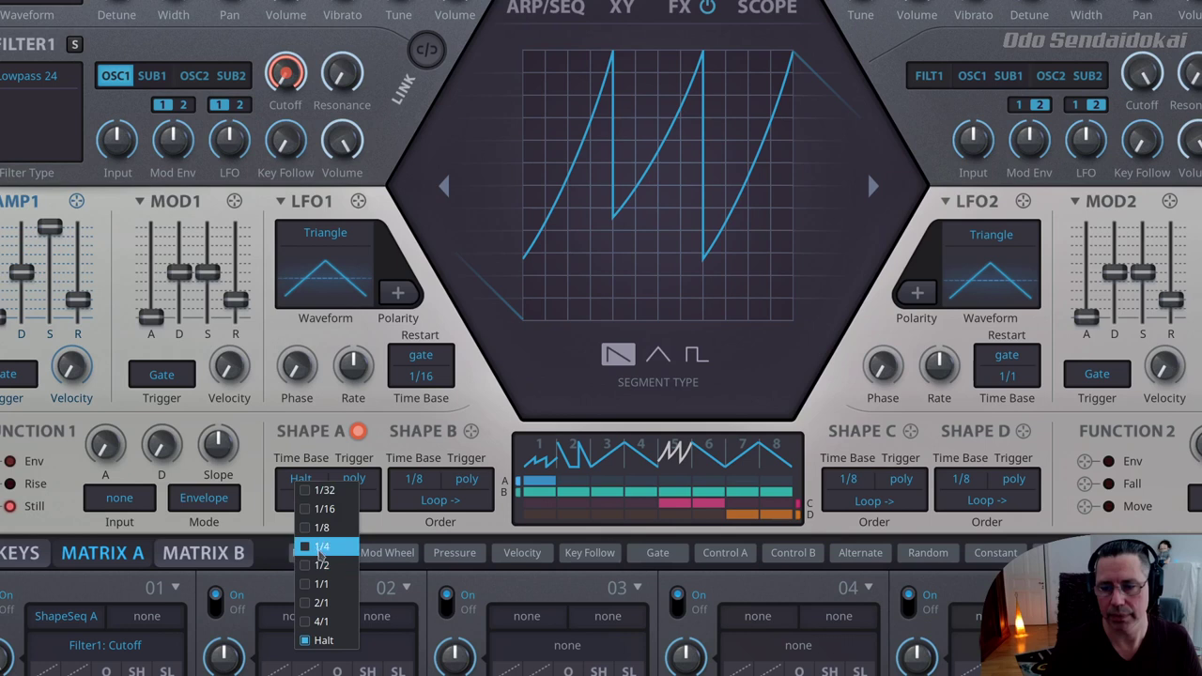
click(324, 509)
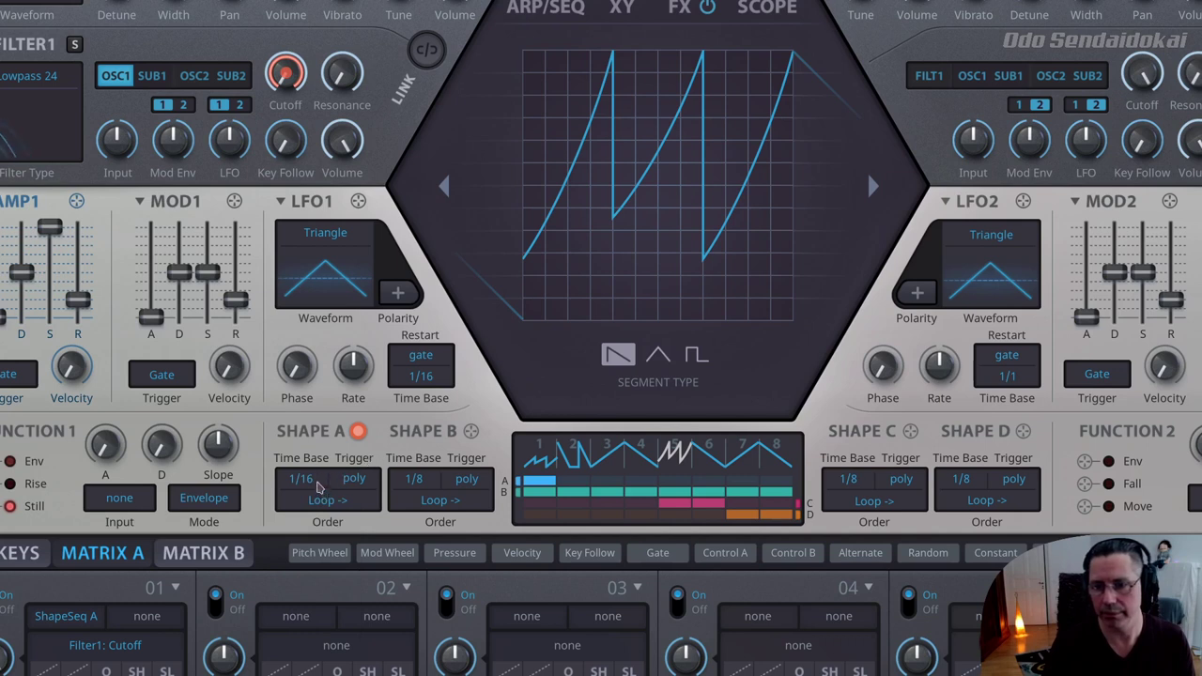
click(318, 486)
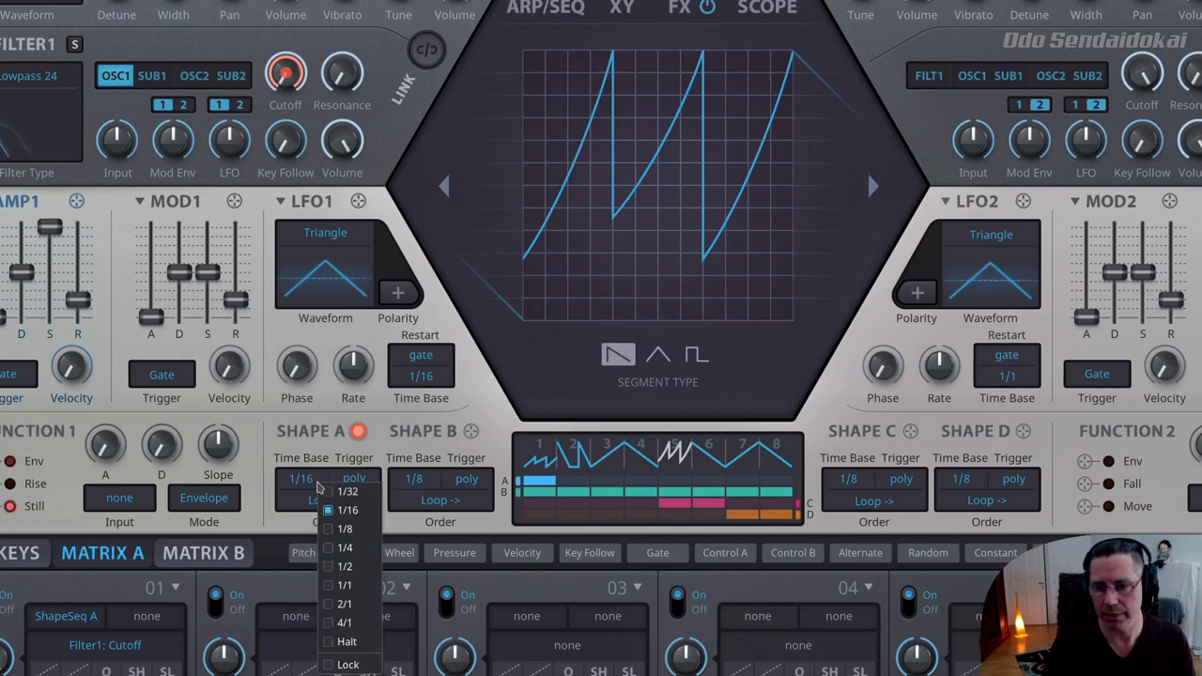
click(327, 535)
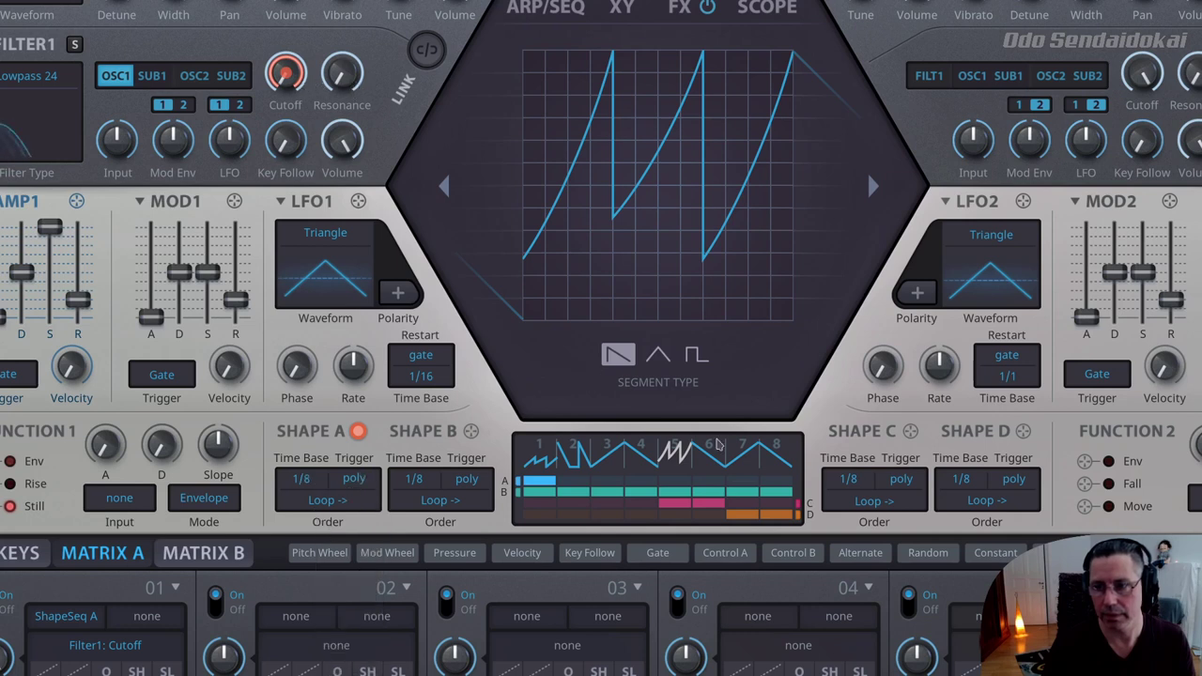
mouse_move(571, 487)
mouse_down()
mouse_move(789, 488)
mouse_move(783, 500)
mouse_move(533, 494)
mouse_up()
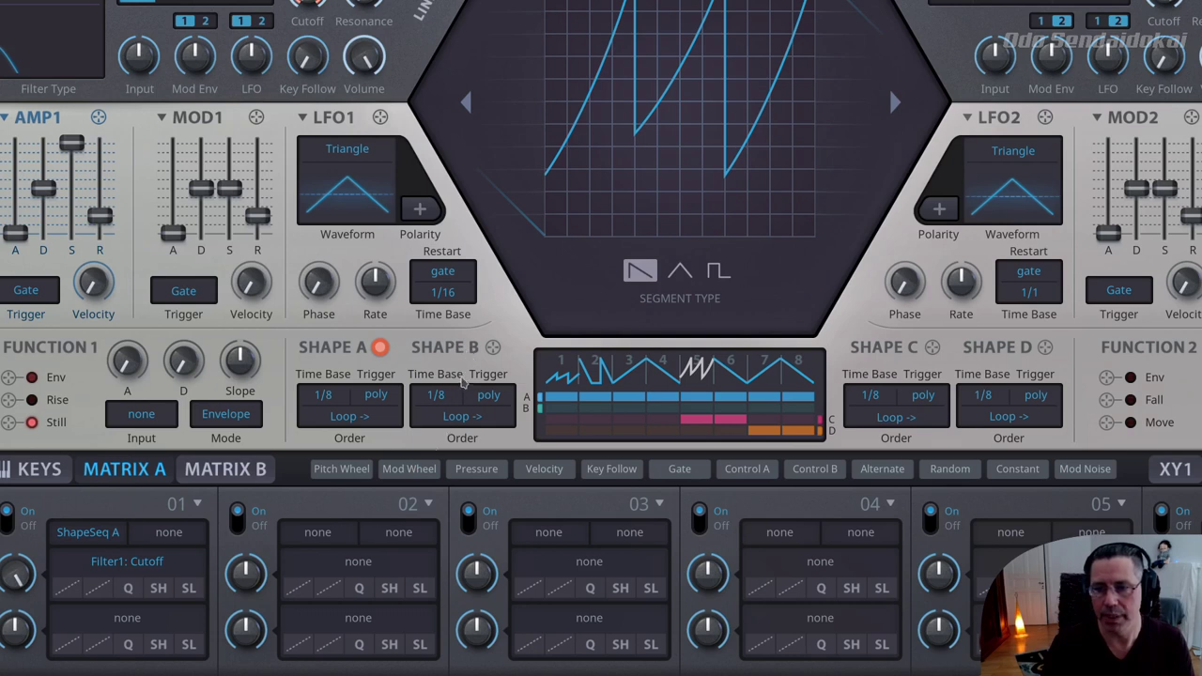
- Route matrix slot 02 from ShapeSeq A to SSeq: Rate A and adjust its amount
click(320, 542)
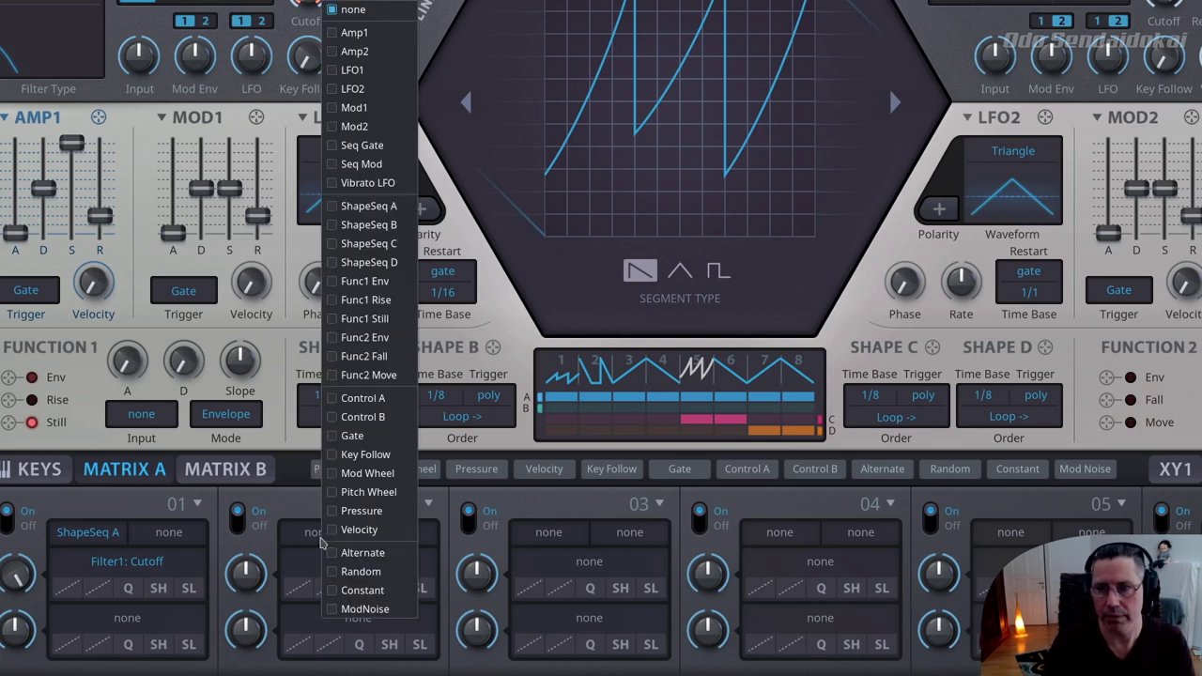
click(298, 545)
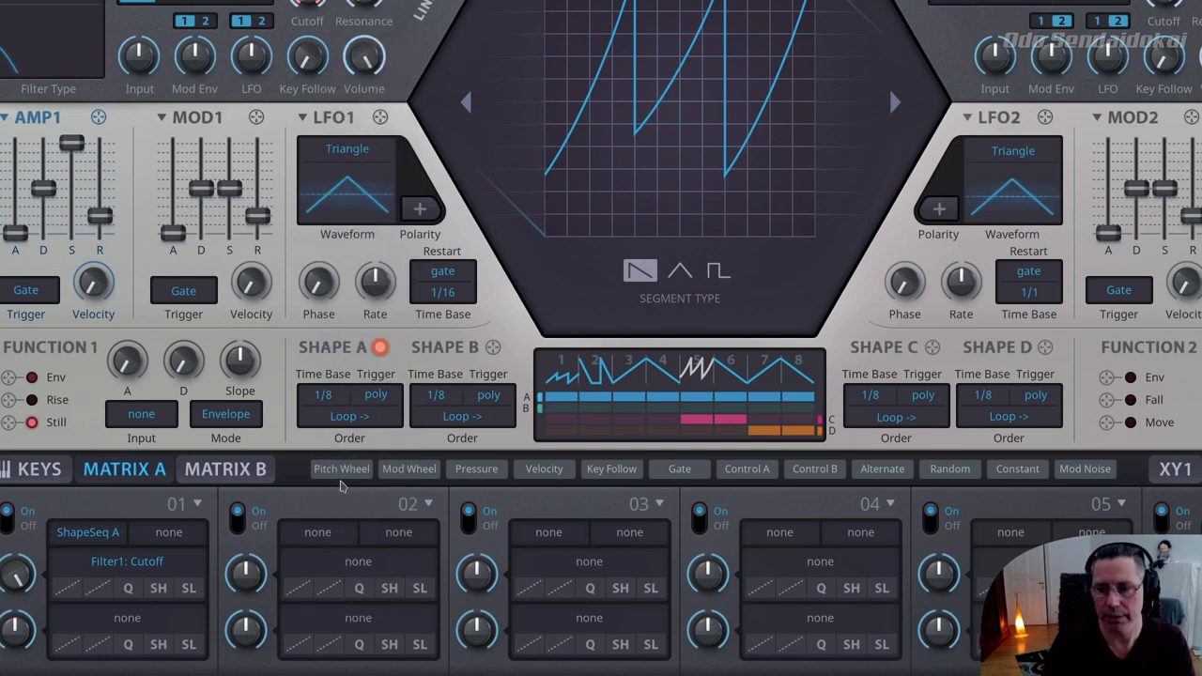
click(320, 533)
click(403, 206)
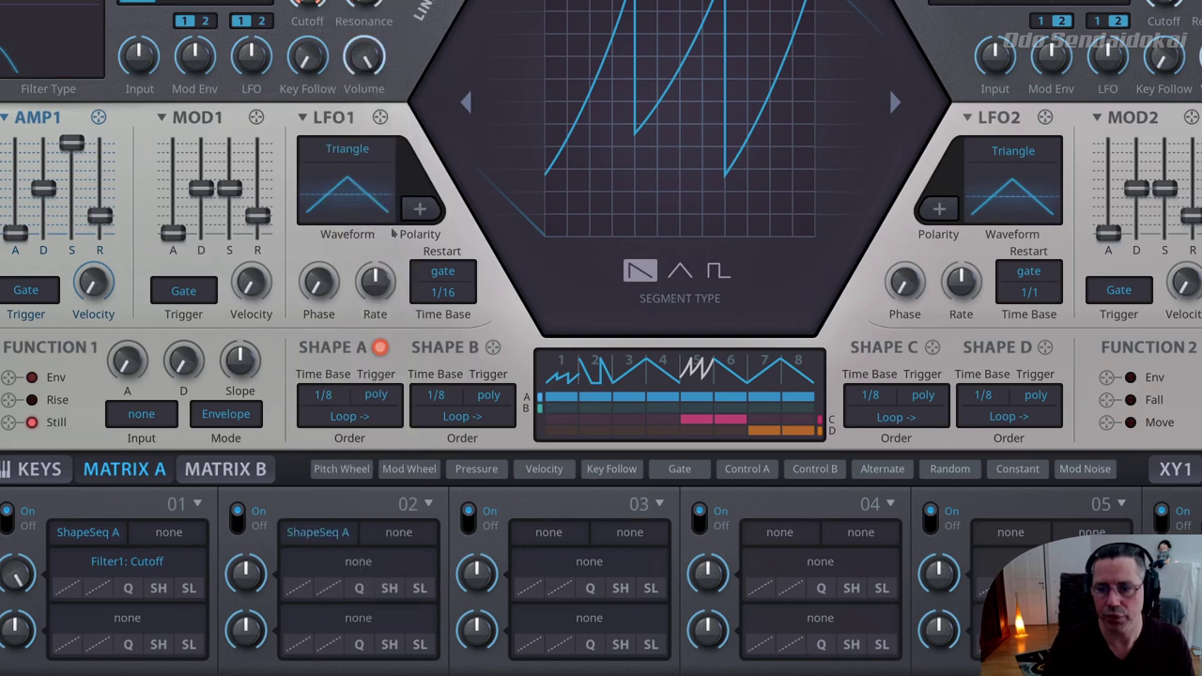
click(358, 561)
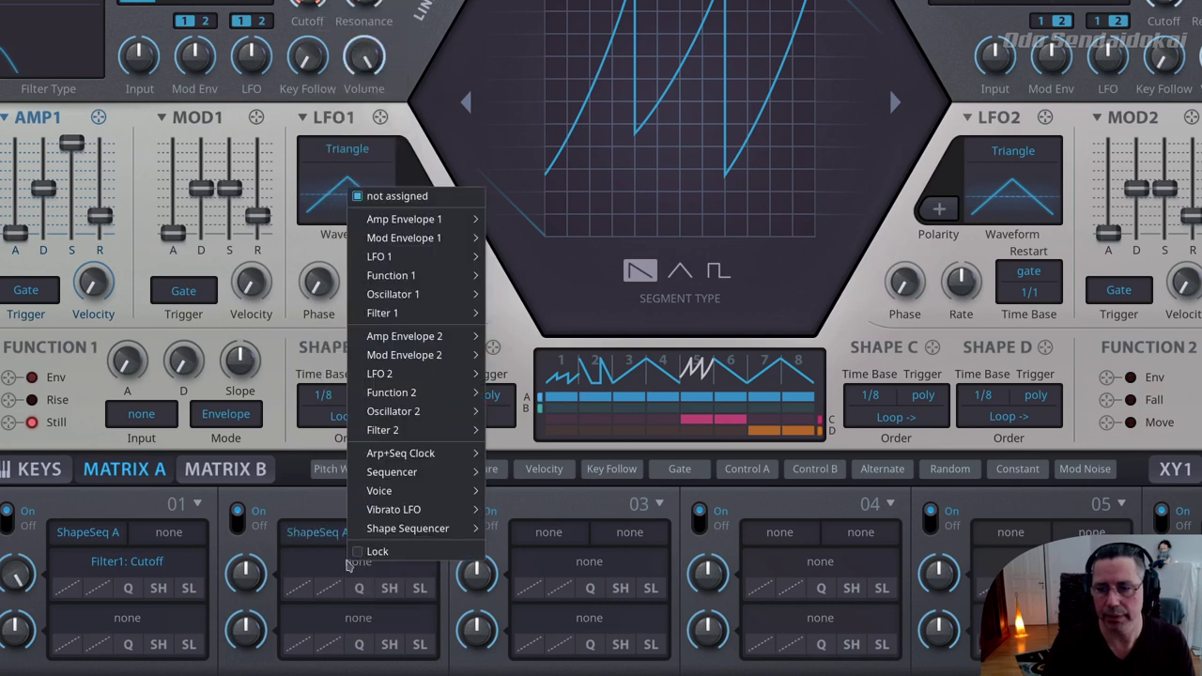
mouse_move(404, 528)
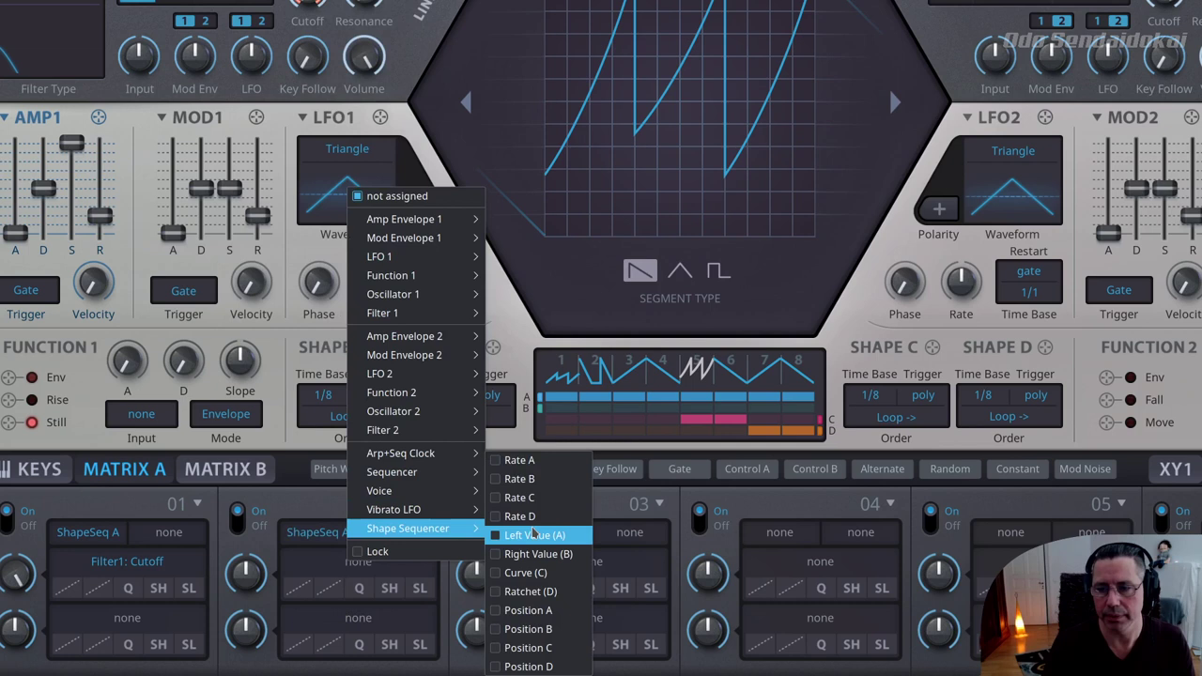
click(519, 460)
drag(252, 582, 251, 510)
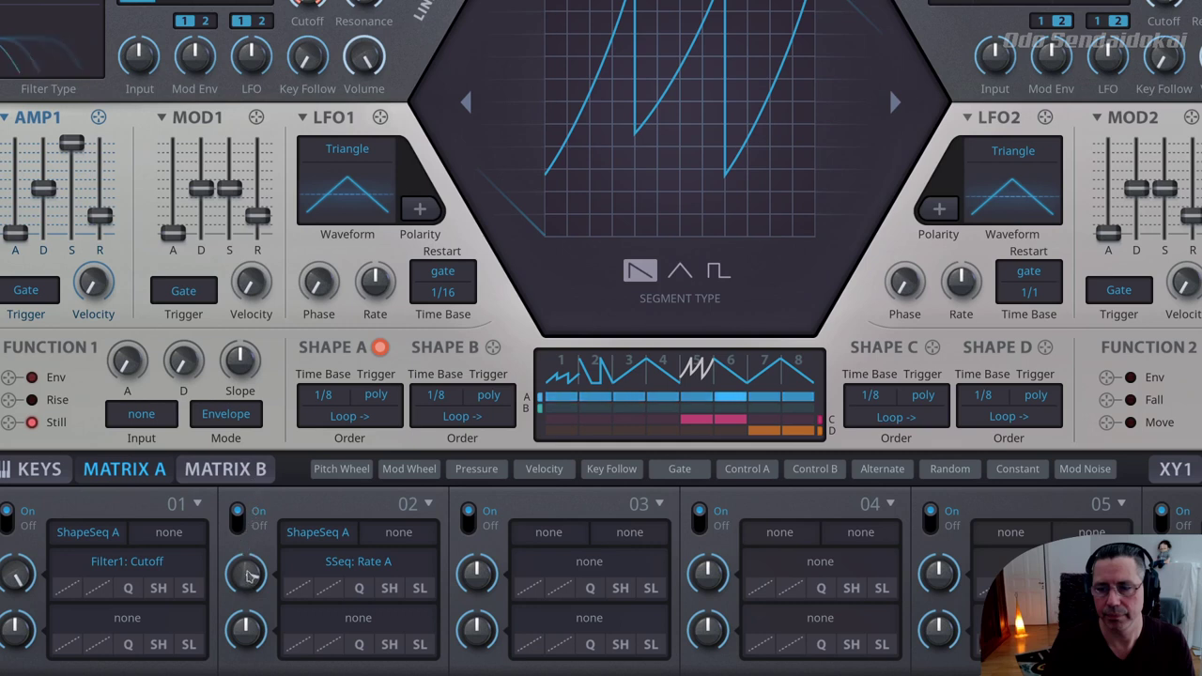
drag(246, 589, 244, 629)
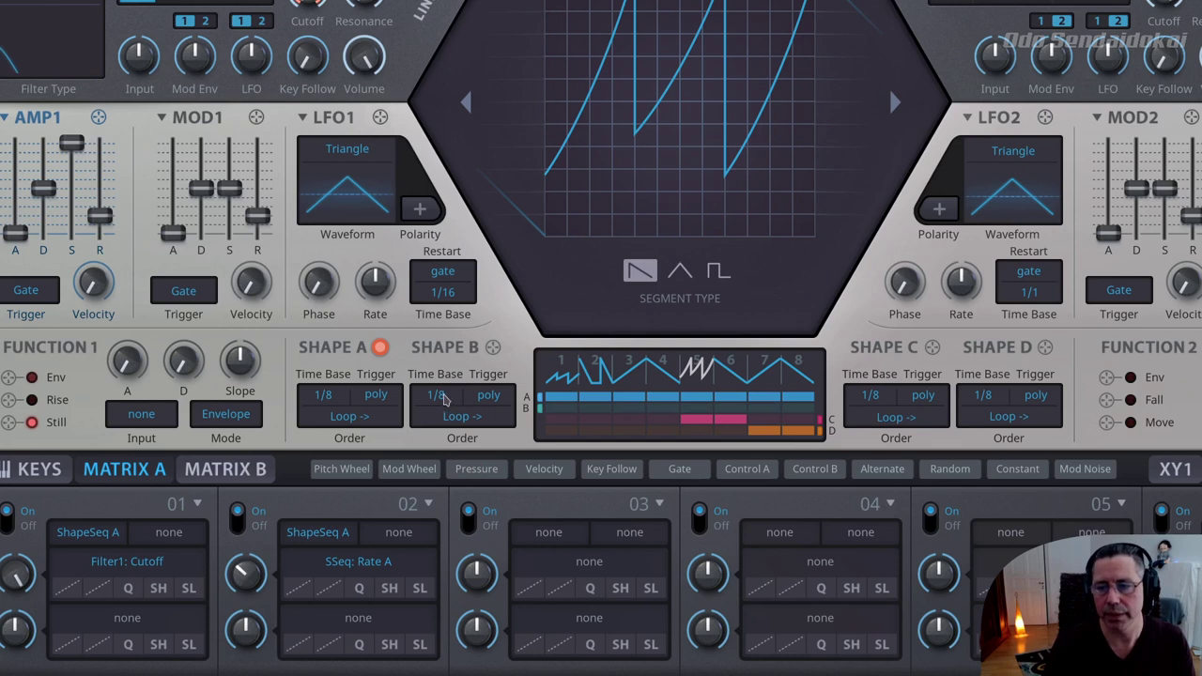
- Switch slot 02's source to ShapeSeq B, lower its amount, and reassign steps between lanes A and B
click(329, 532)
click(413, 224)
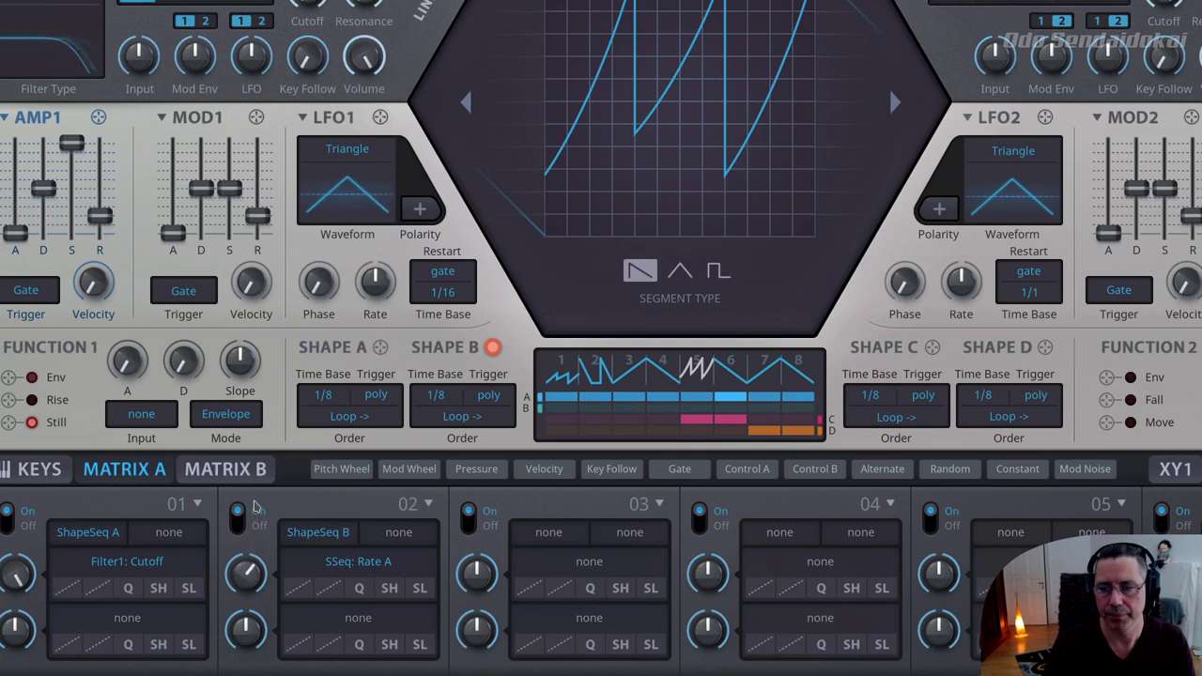
click(563, 410)
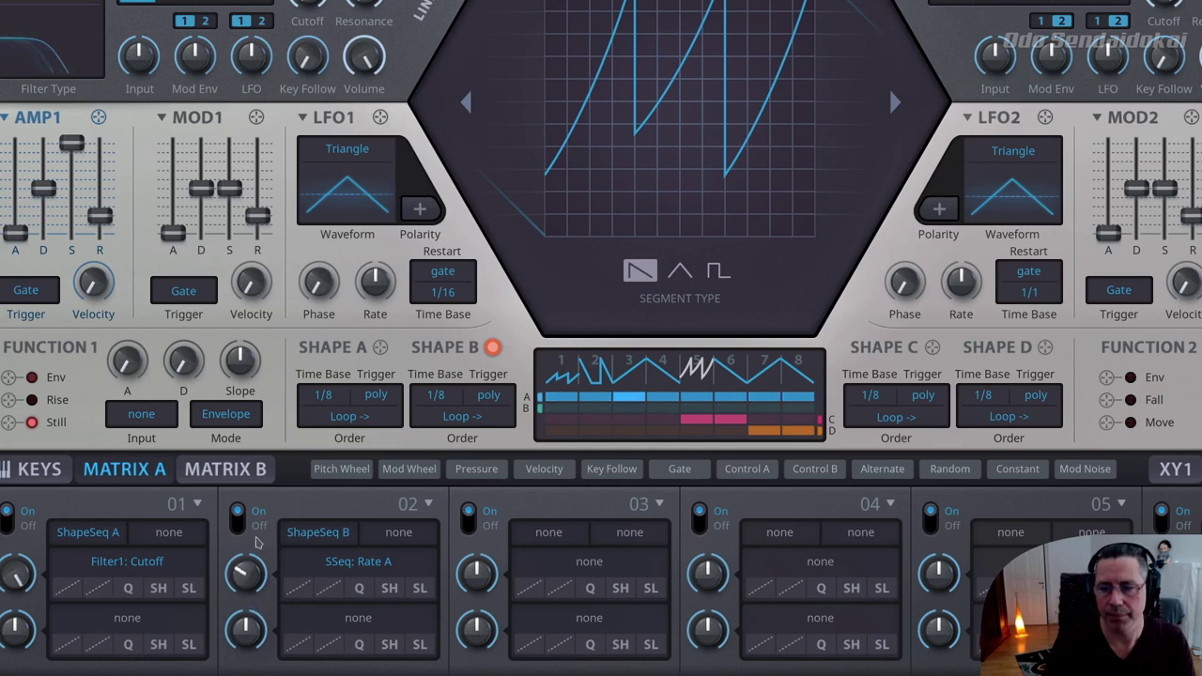
drag(254, 610, 254, 620)
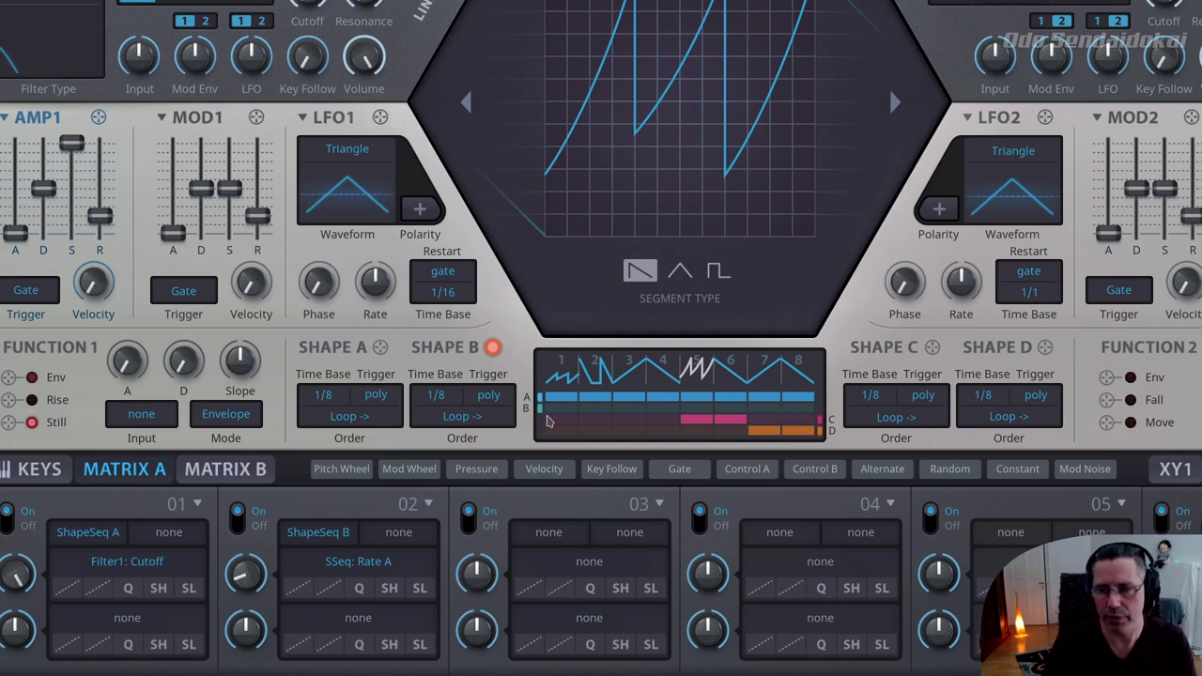
click(638, 402)
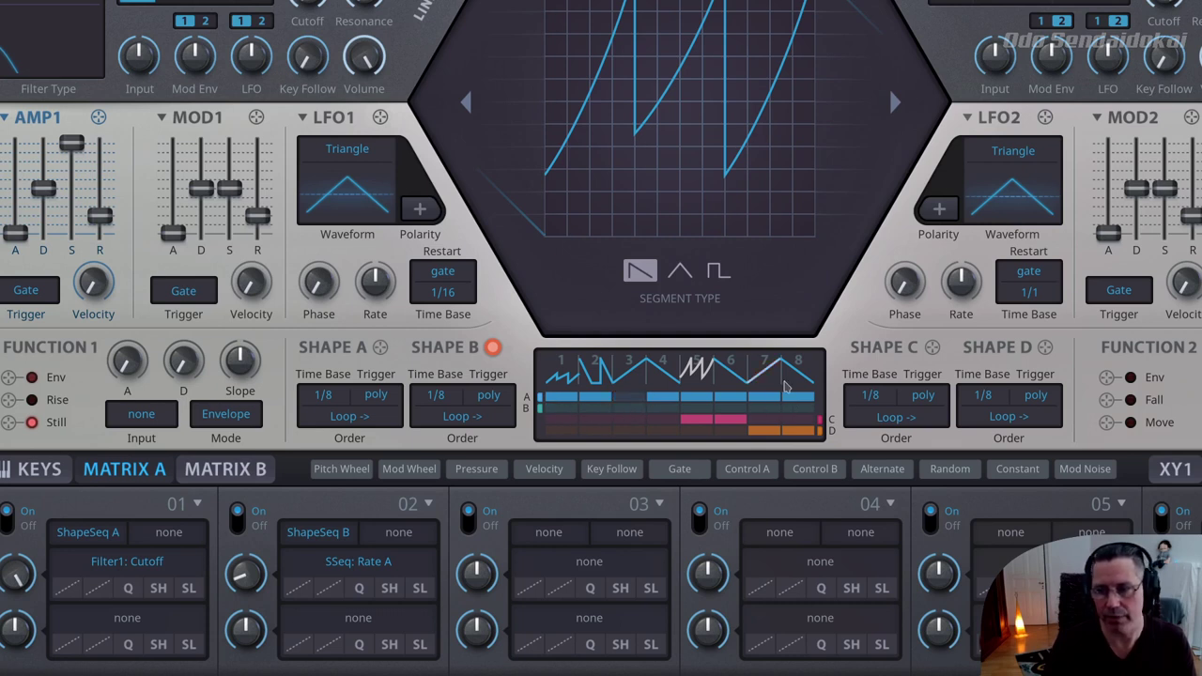
click(571, 398)
click(635, 401)
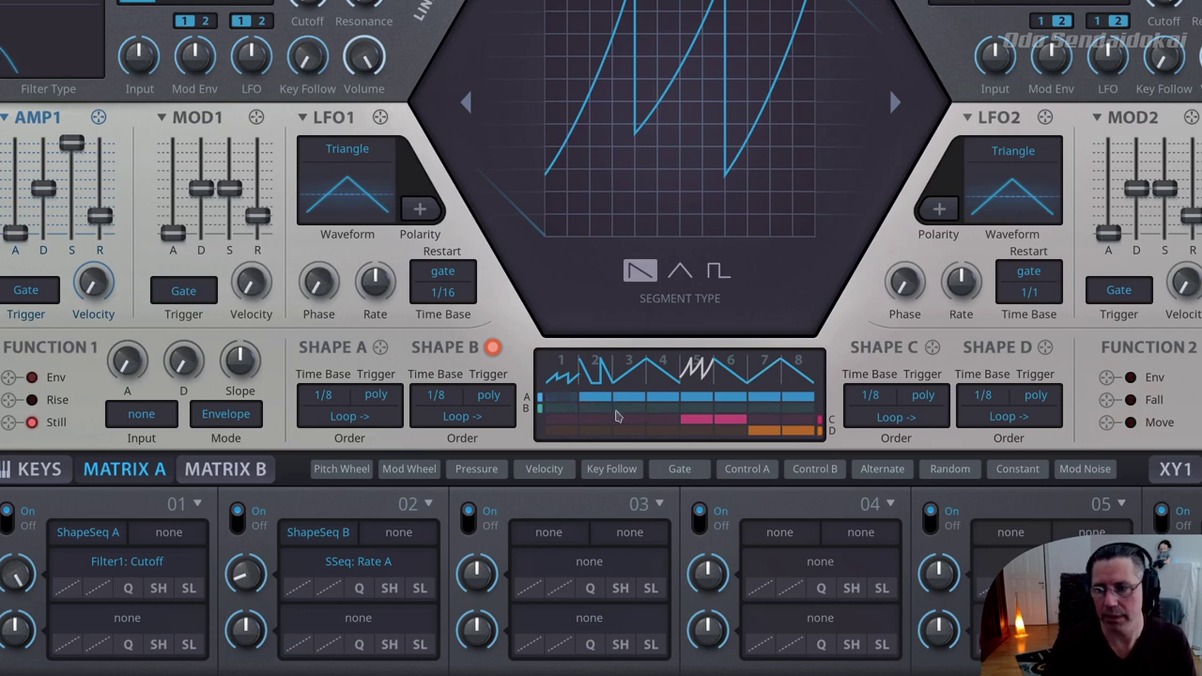
click(571, 411)
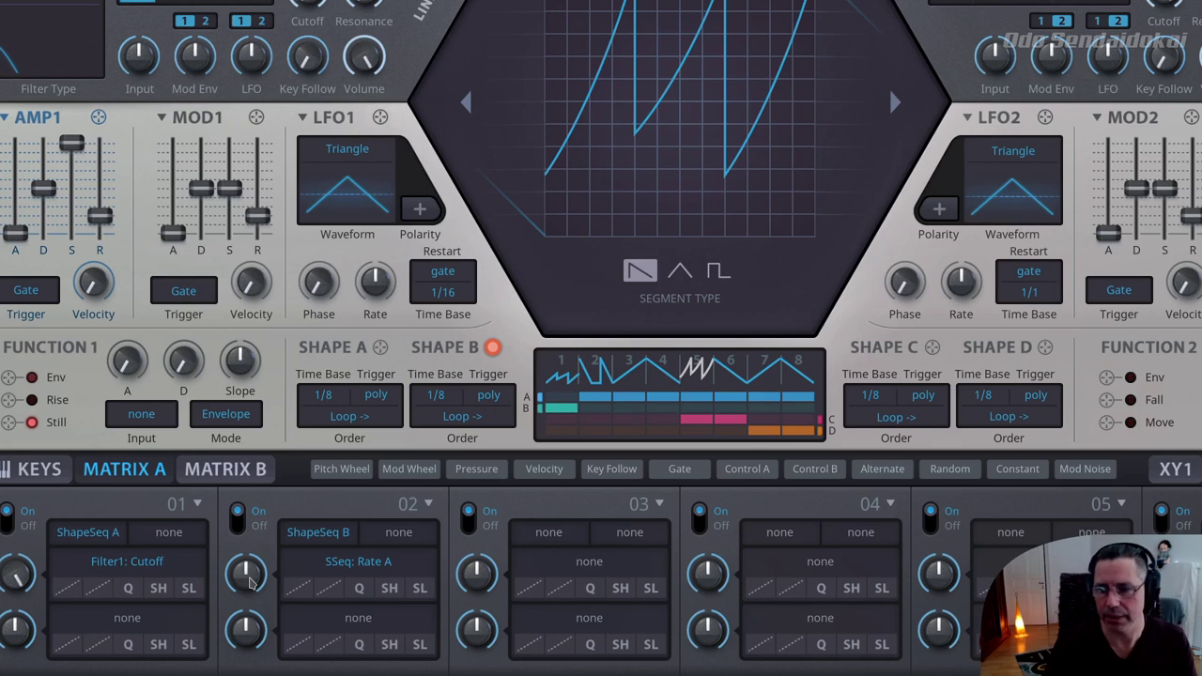
- Turn slot 02's ShapeSeq B to Rate A amount further down and inspect its target options
drag(247, 580, 250, 668)
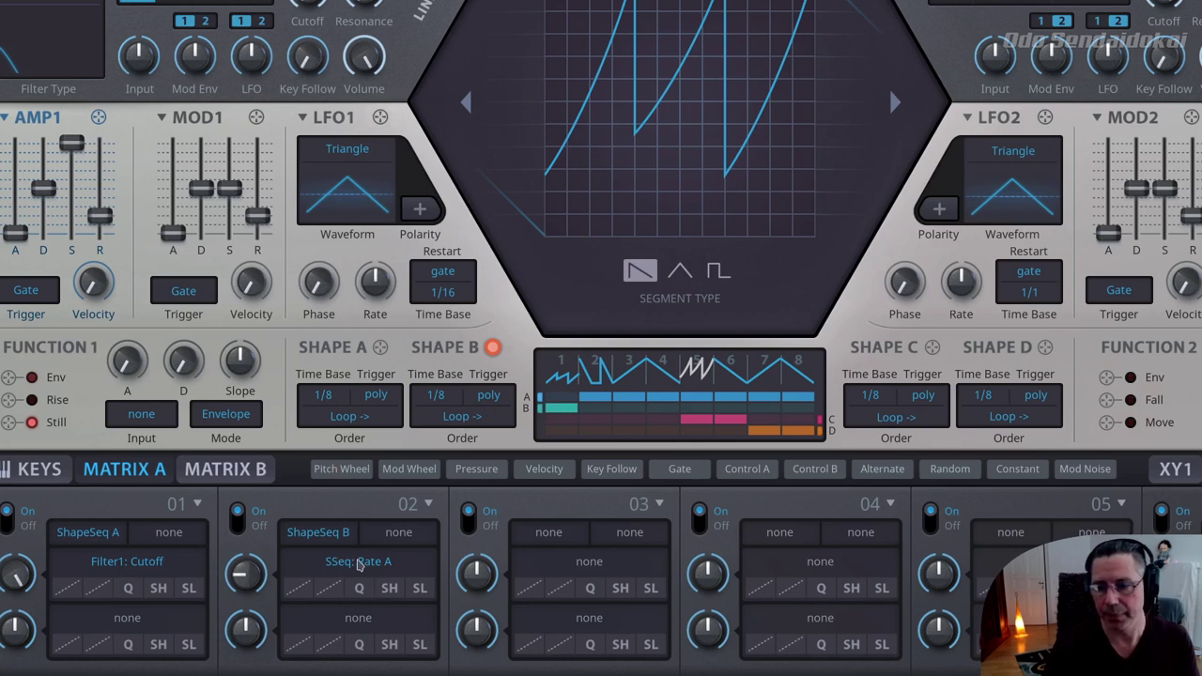
right_click(359, 562)
mouse_move(441, 528)
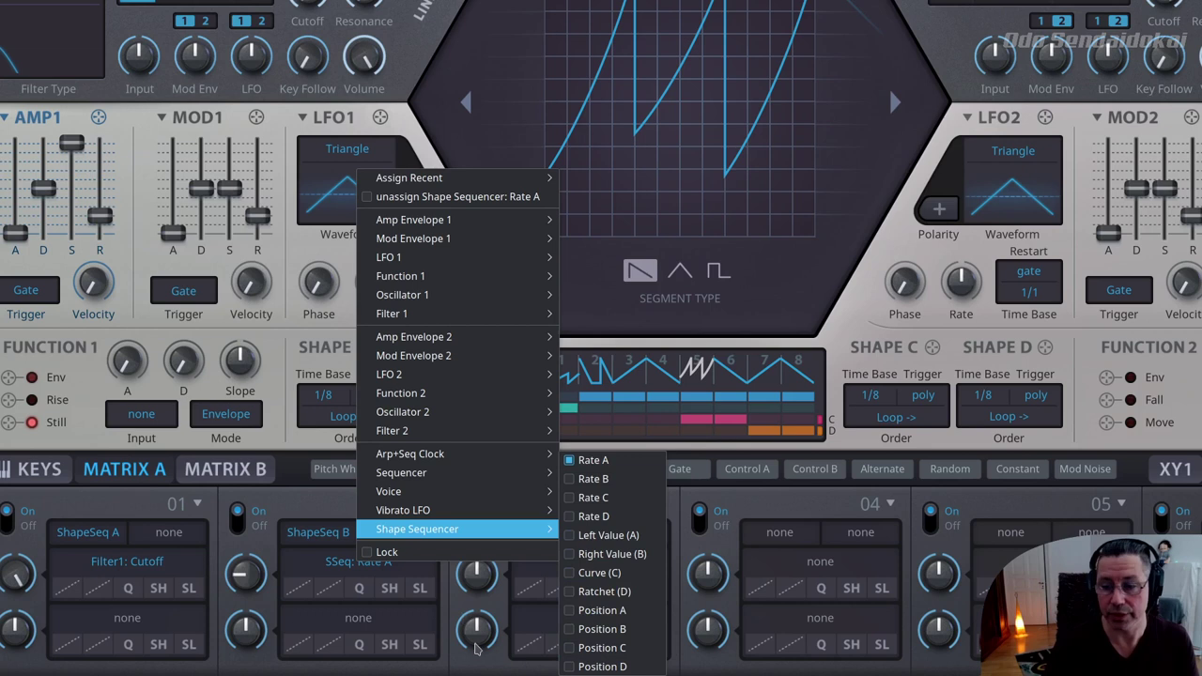
click(460, 665)
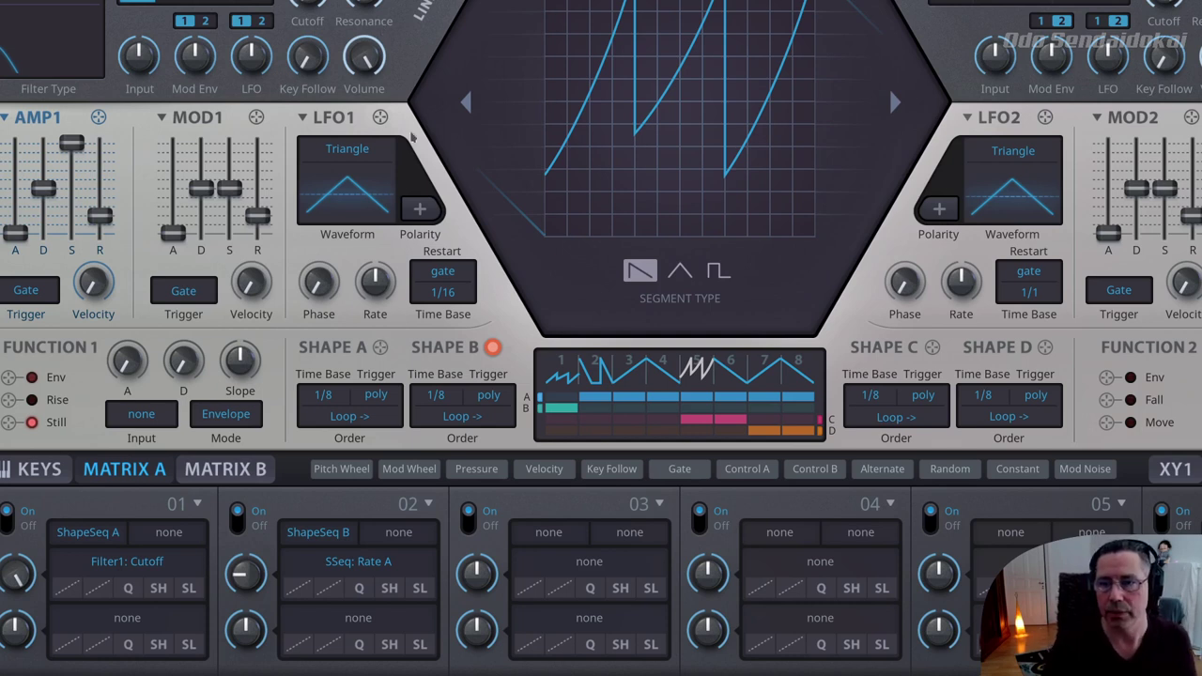
- Resize Hive to 120% (1512 x 1014) and move the window fully into view
right_click(413, 135)
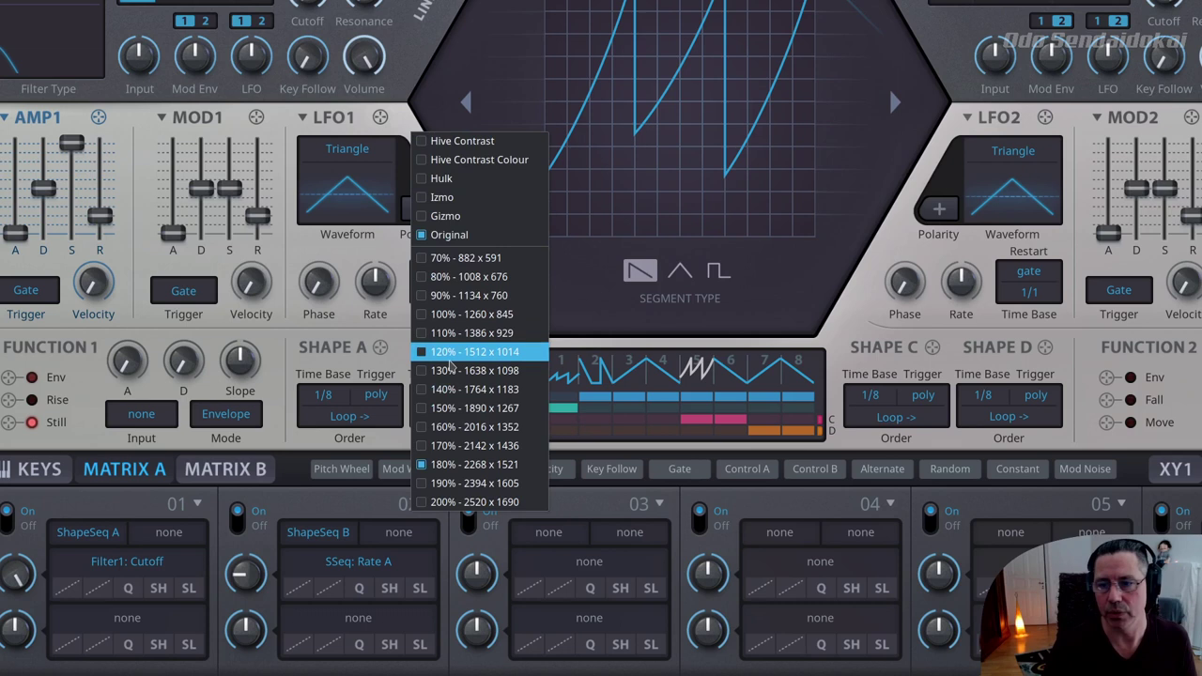
click(449, 353)
drag(273, 192, 299, 480)
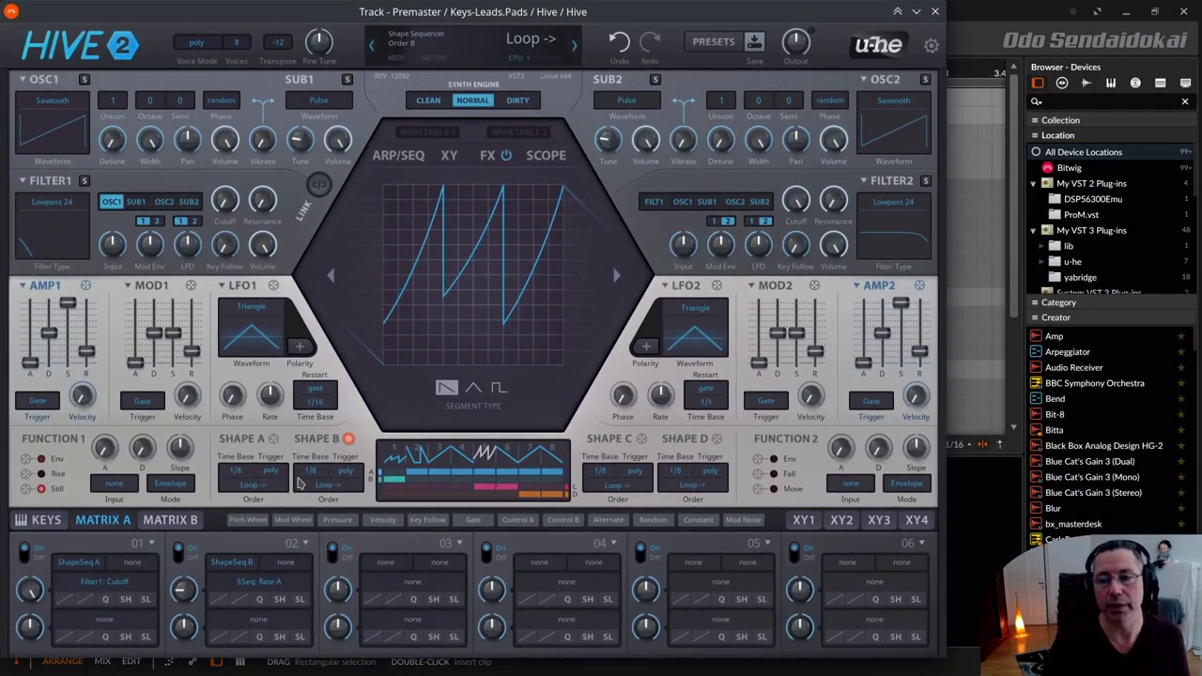